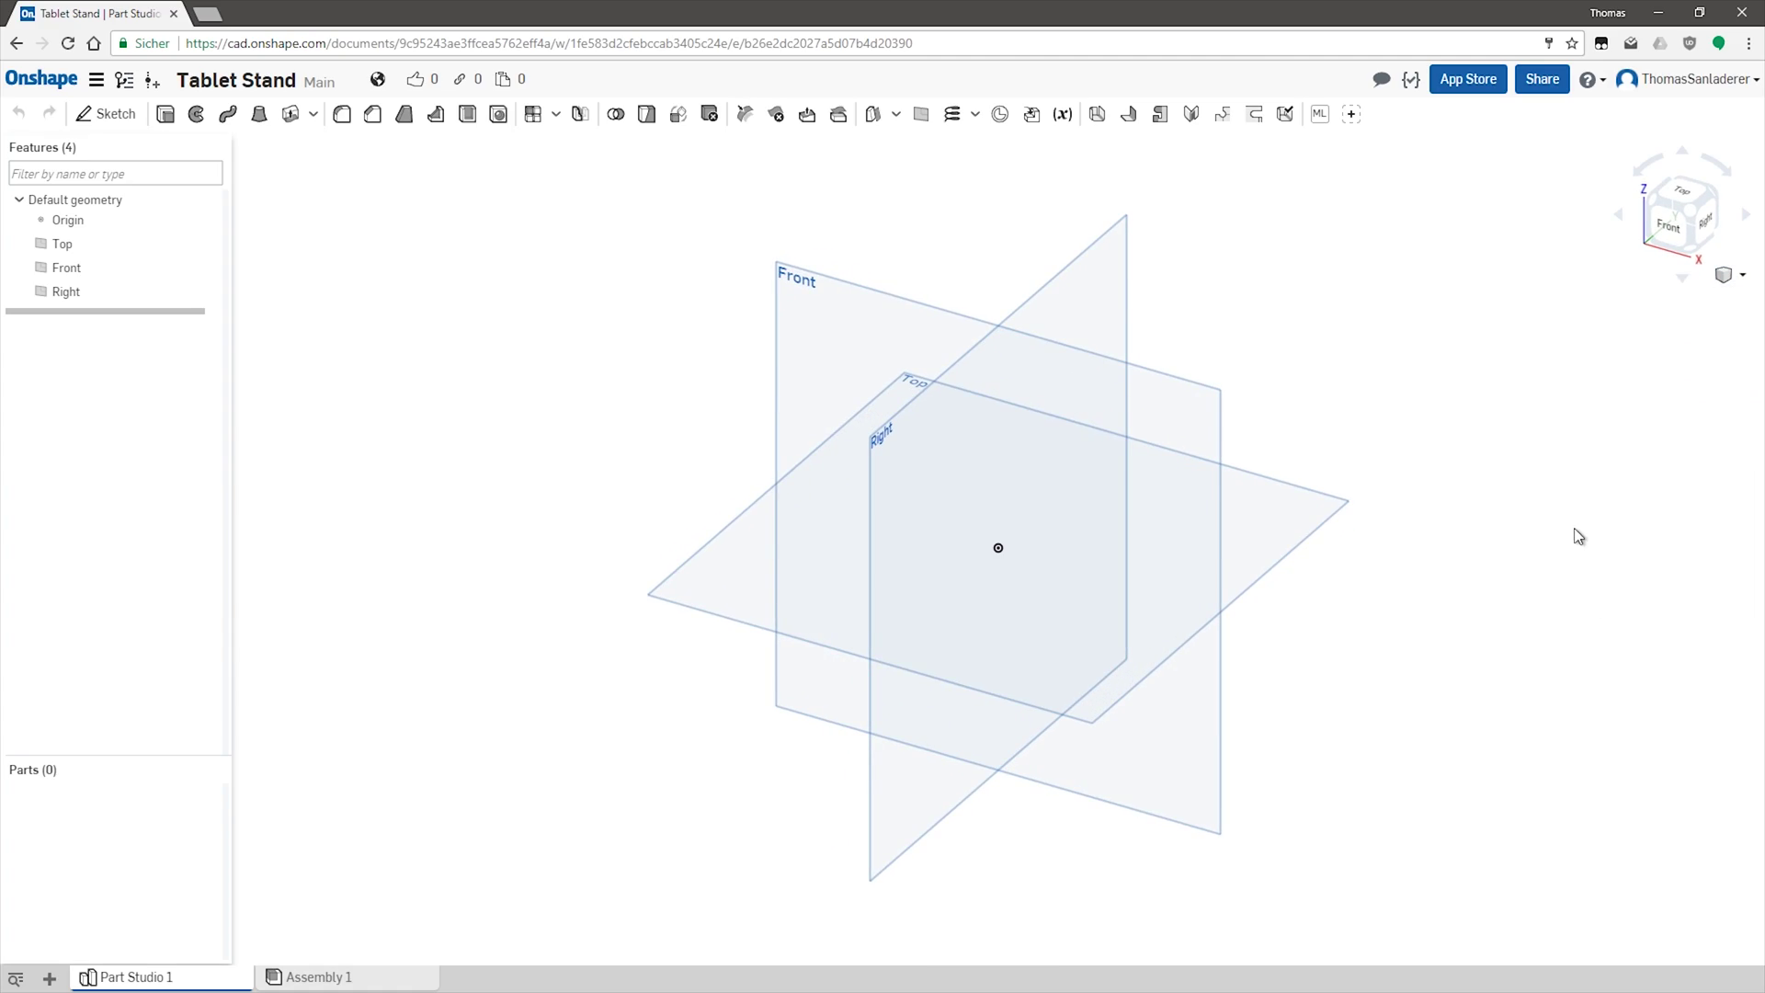
Start a sketch on the Front plane and draw a horizontal construction line across the origin.
left_click(873, 319)
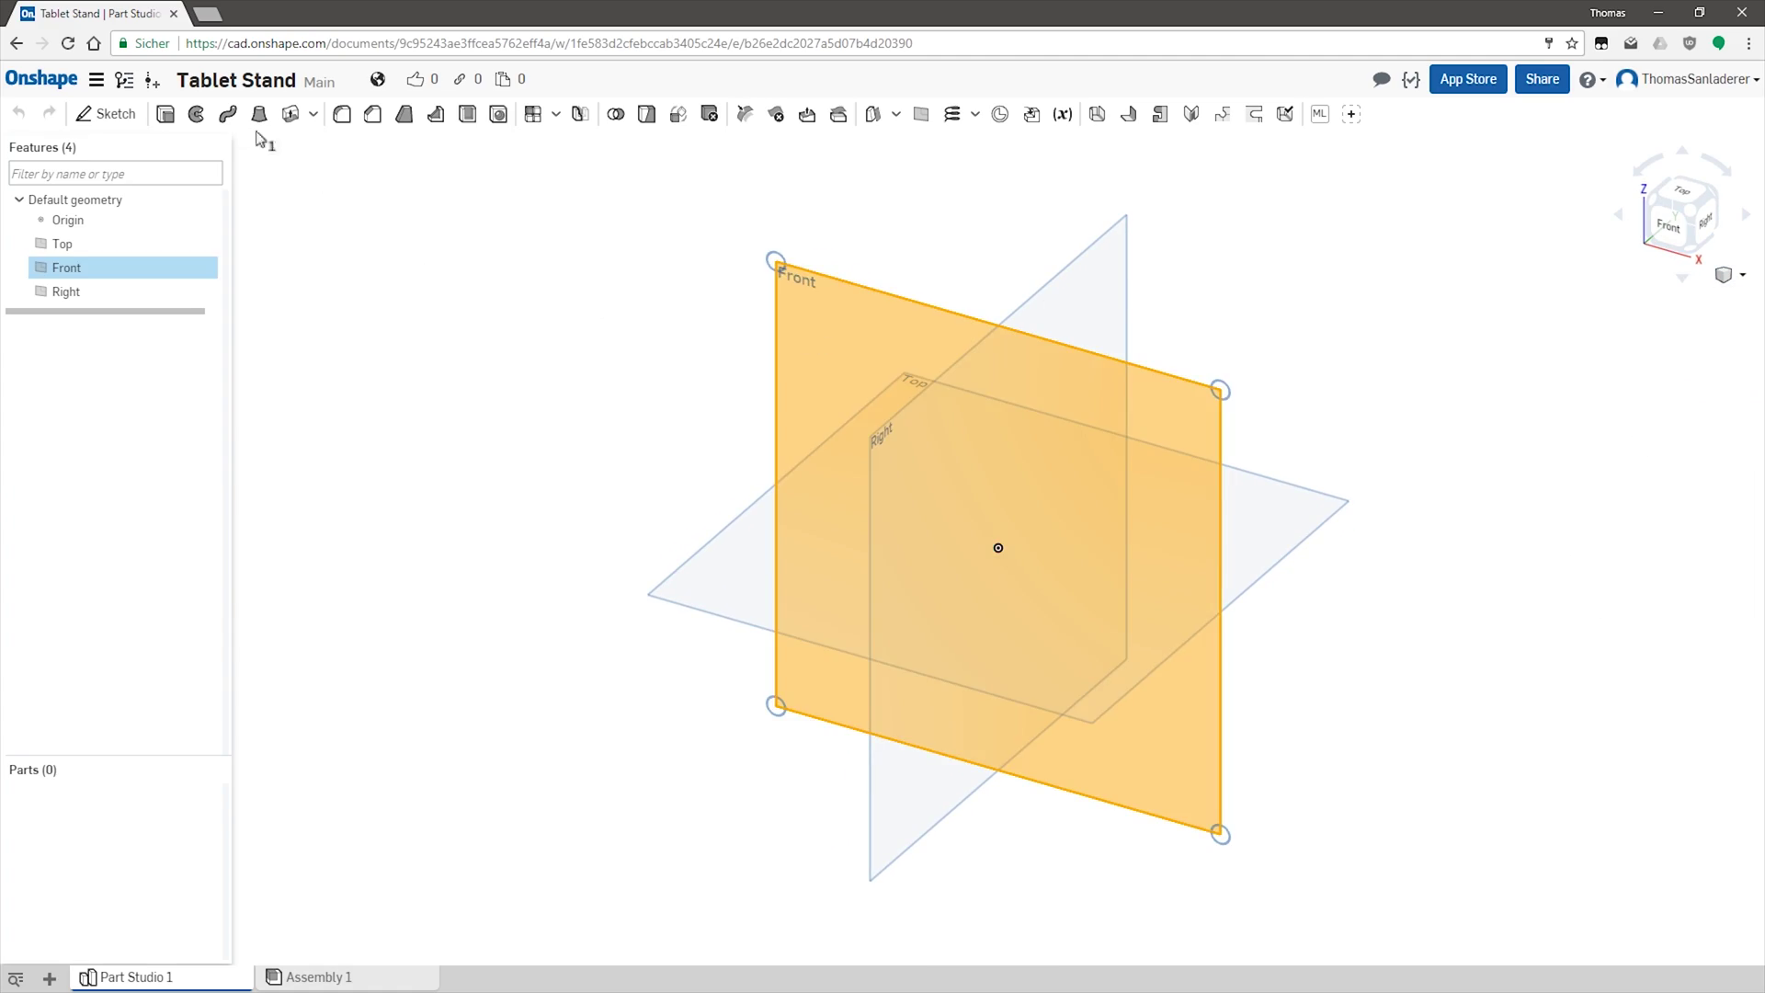
left_click(87, 114)
left_click(1694, 232)
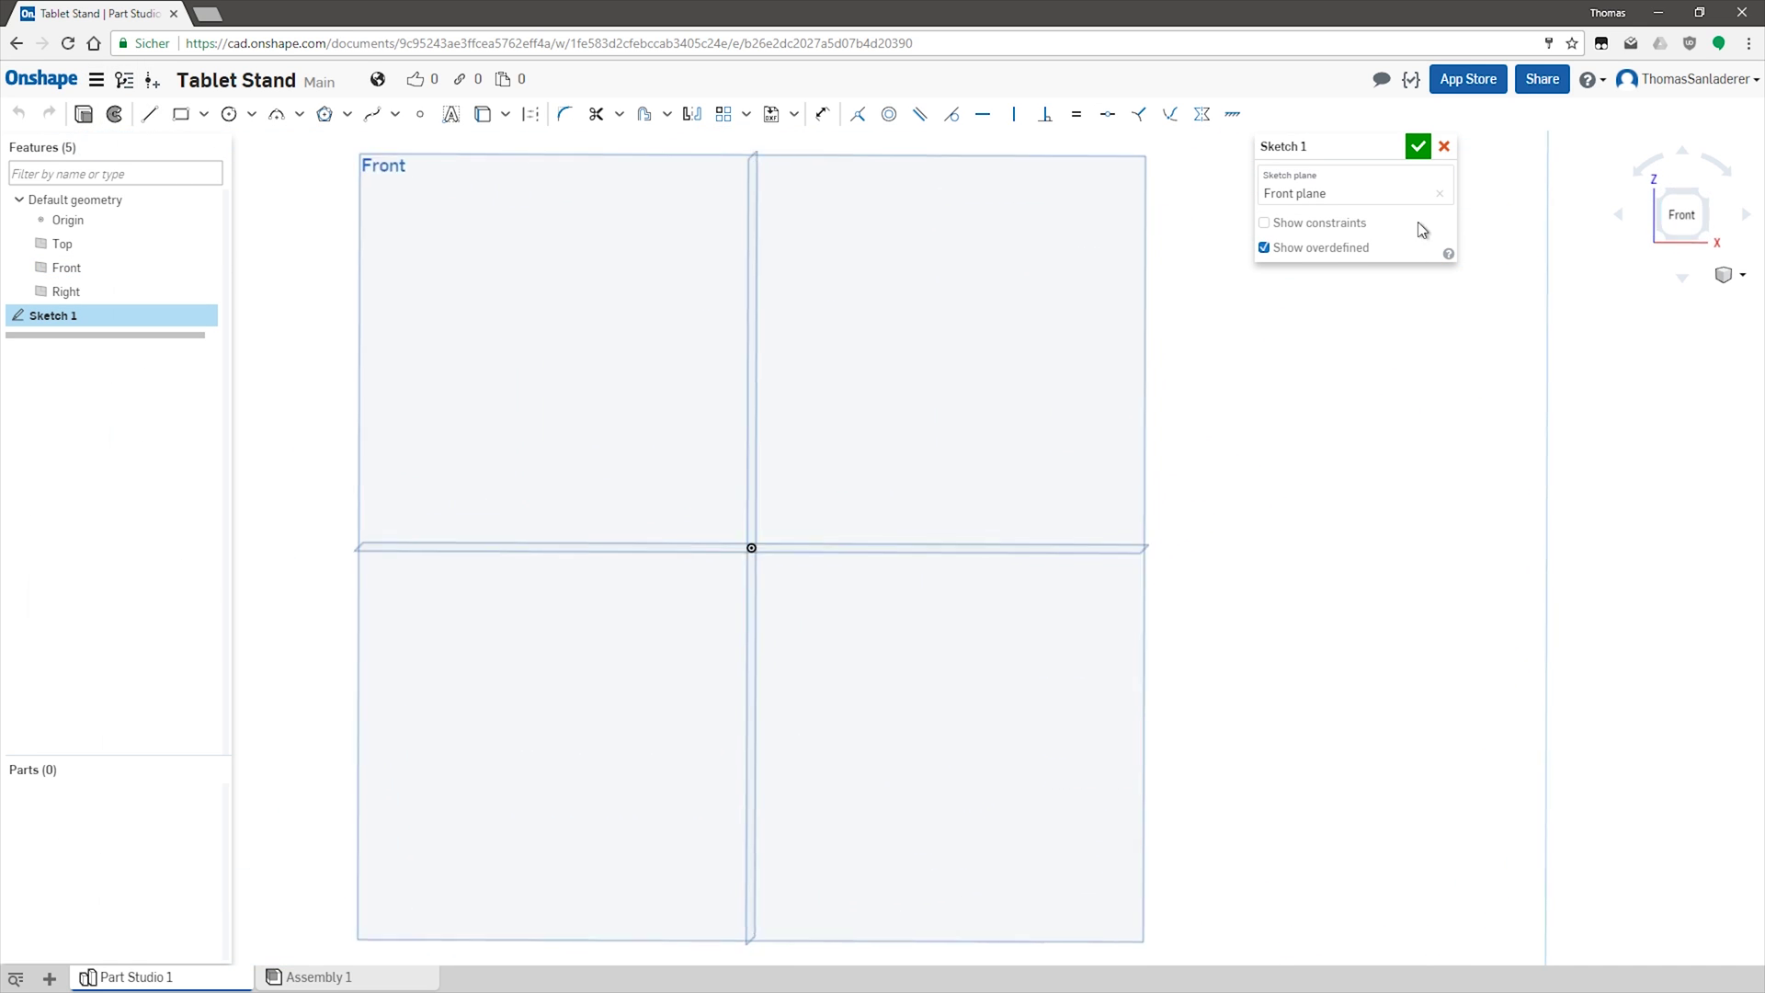
scroll(735, 511, "up", 2)
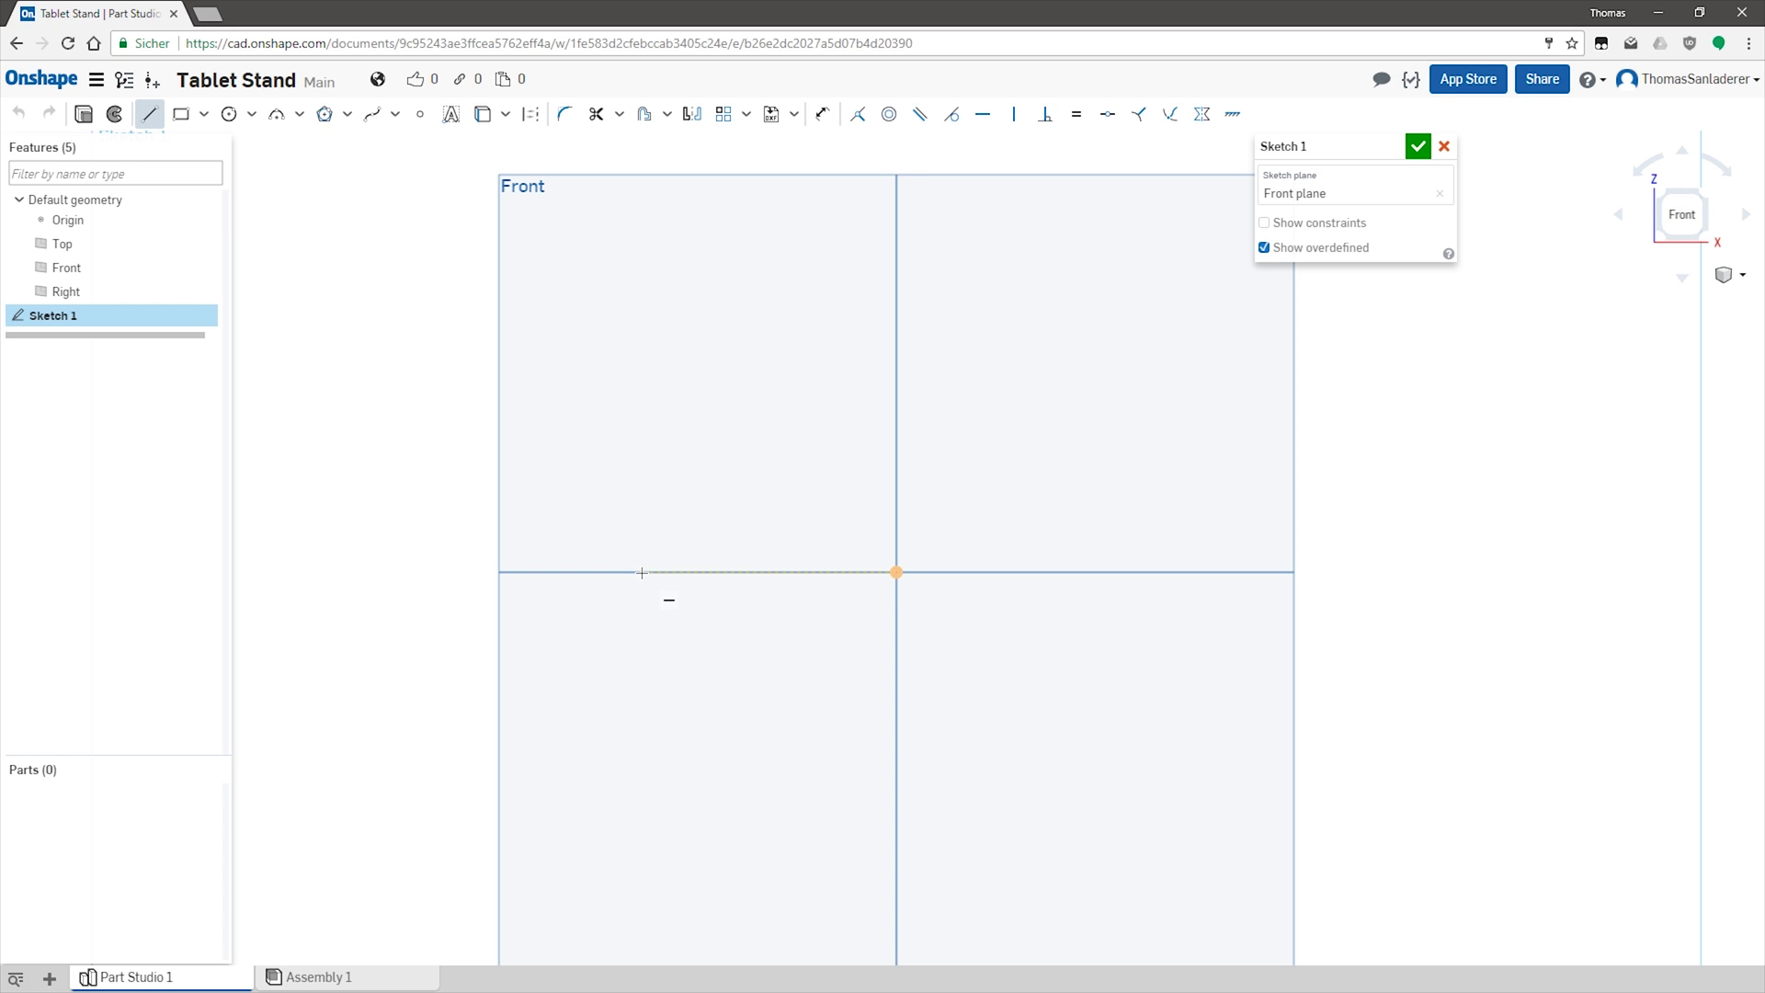
left_click(1148, 570)
key("Escape")
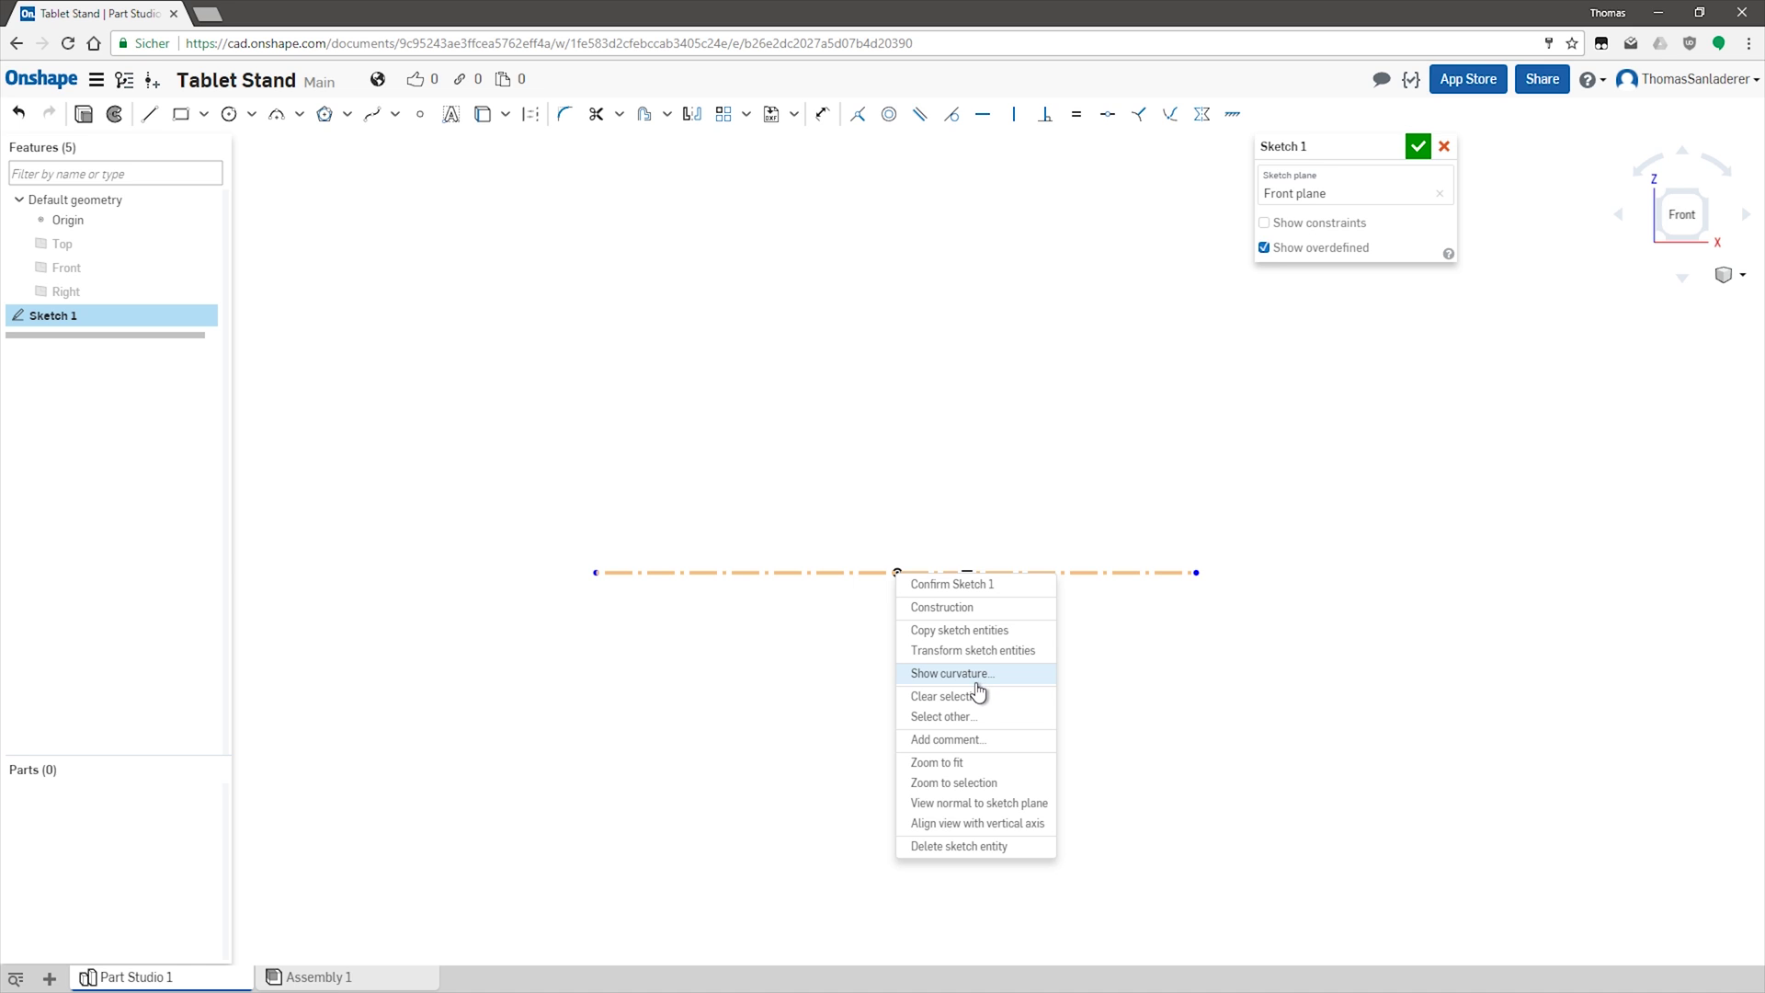
Constrain the horizontal construction line's midpoint to the origin.
left_click(972, 717)
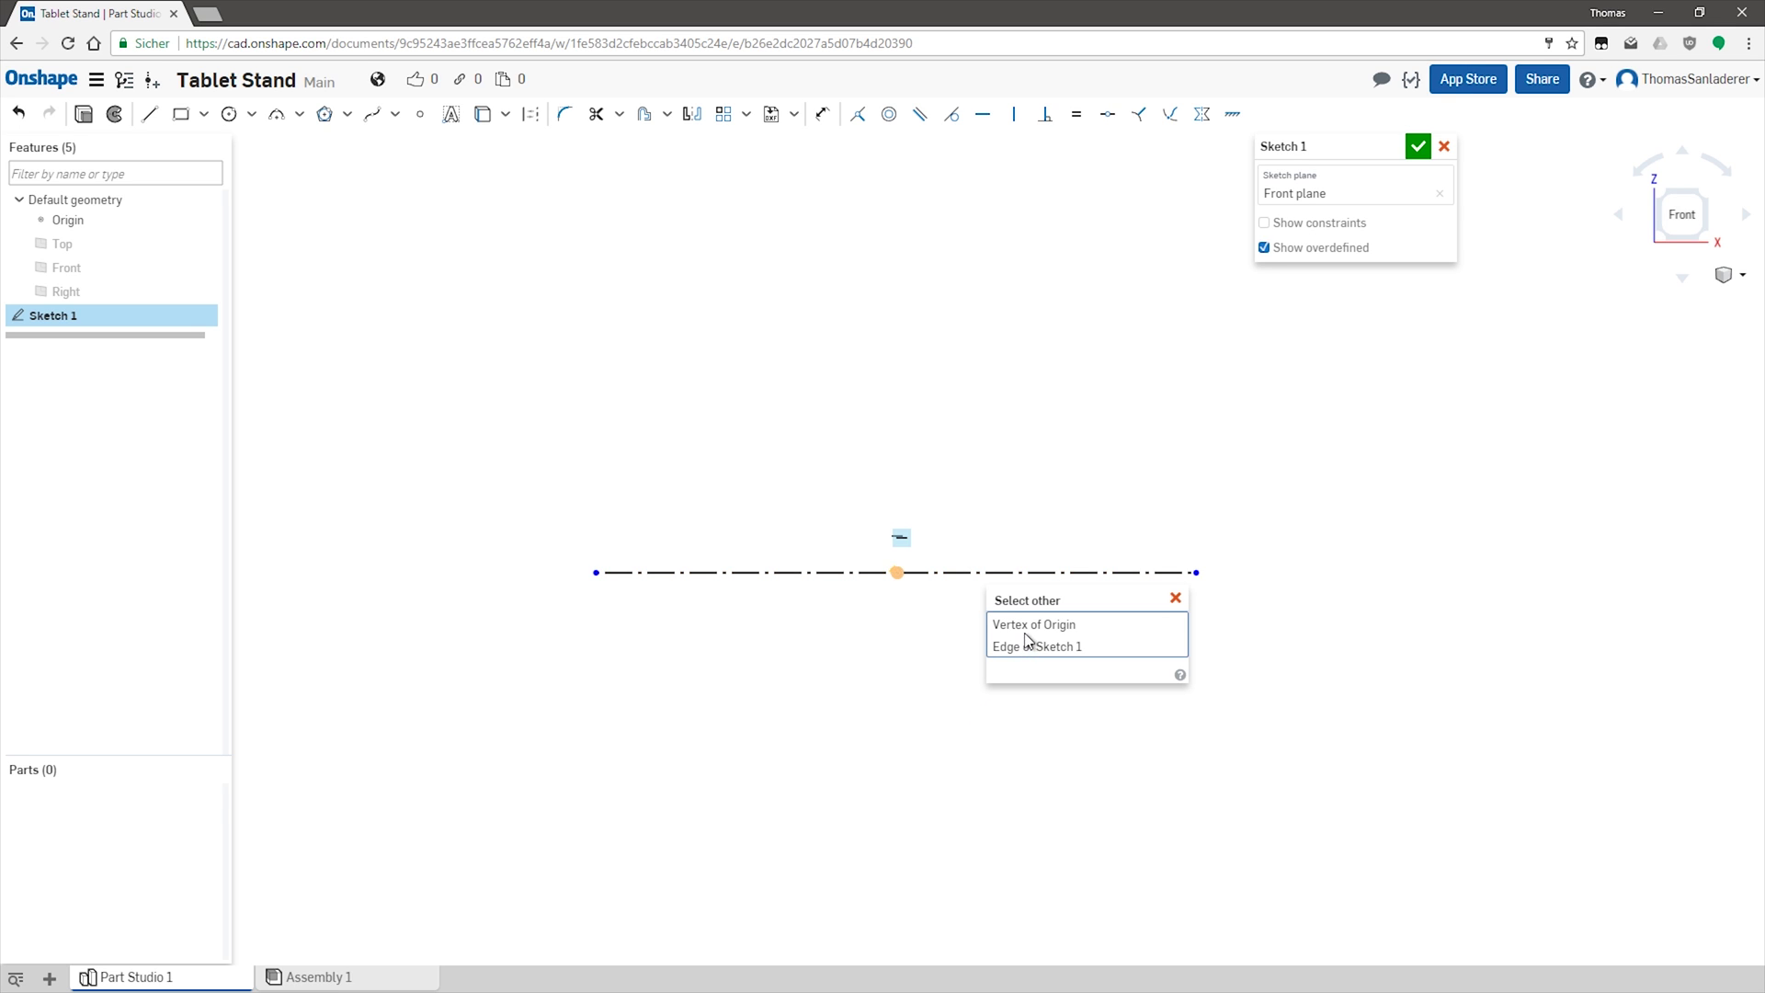
left_click(1024, 625)
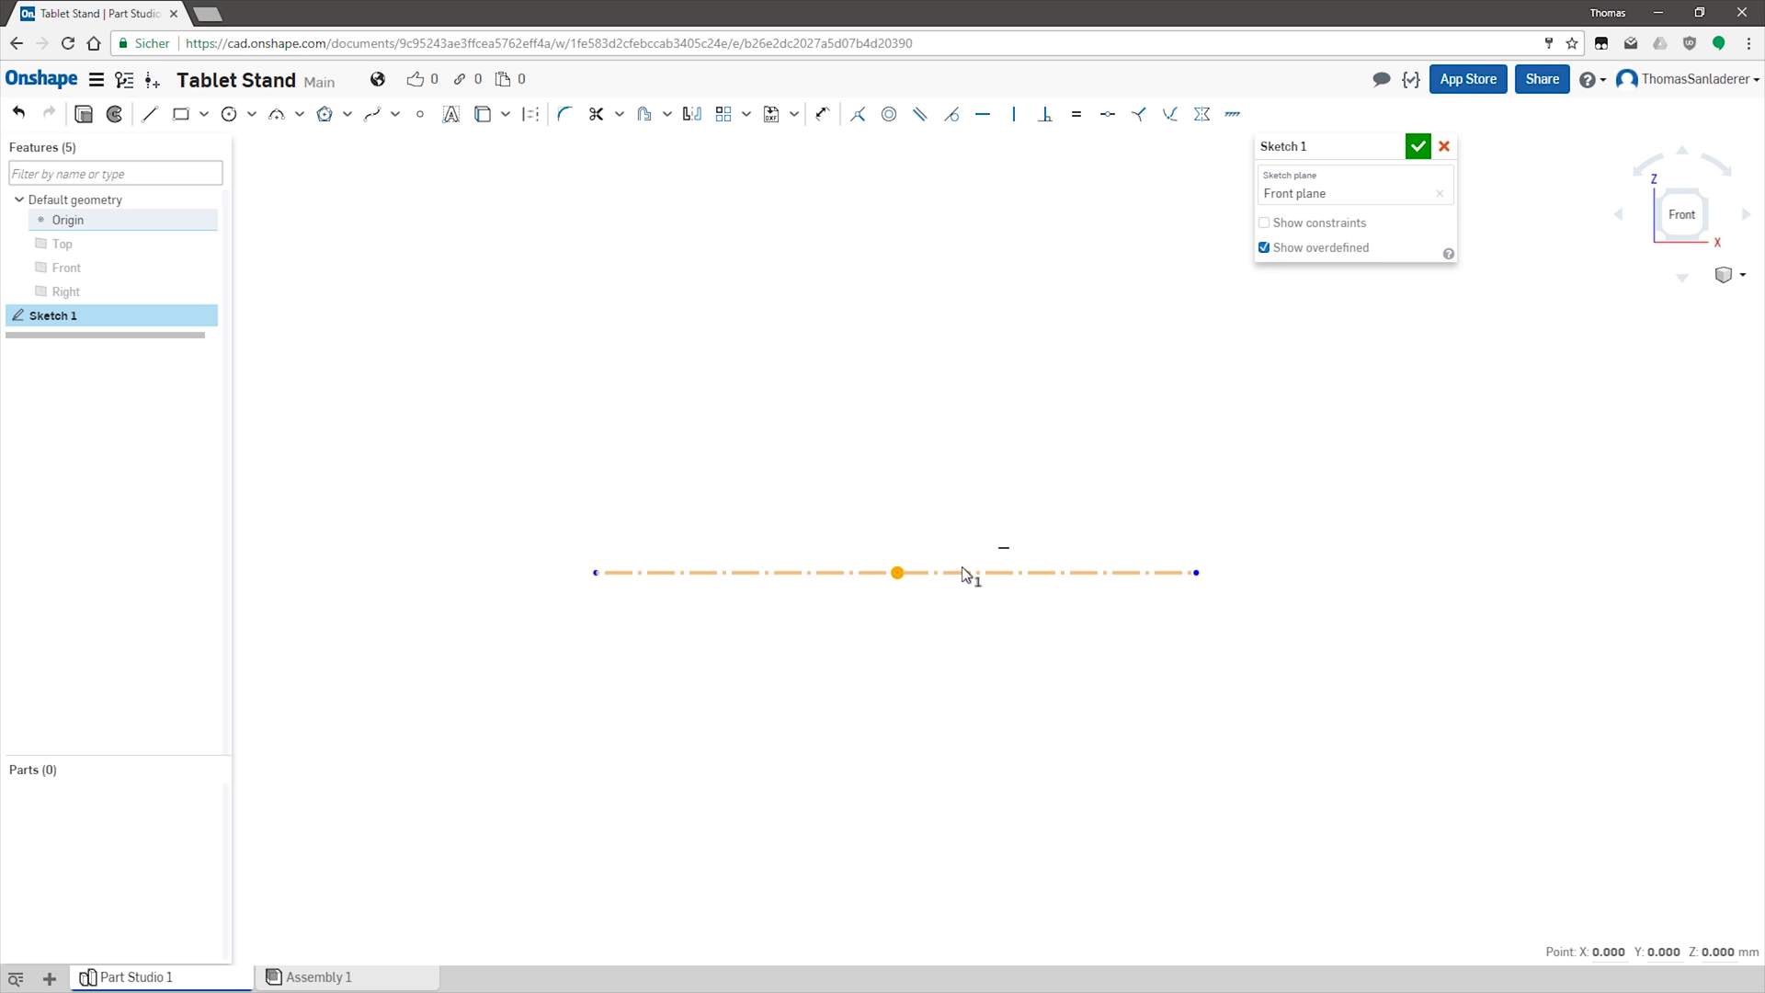
left_click(966, 573)
left_click(1106, 116)
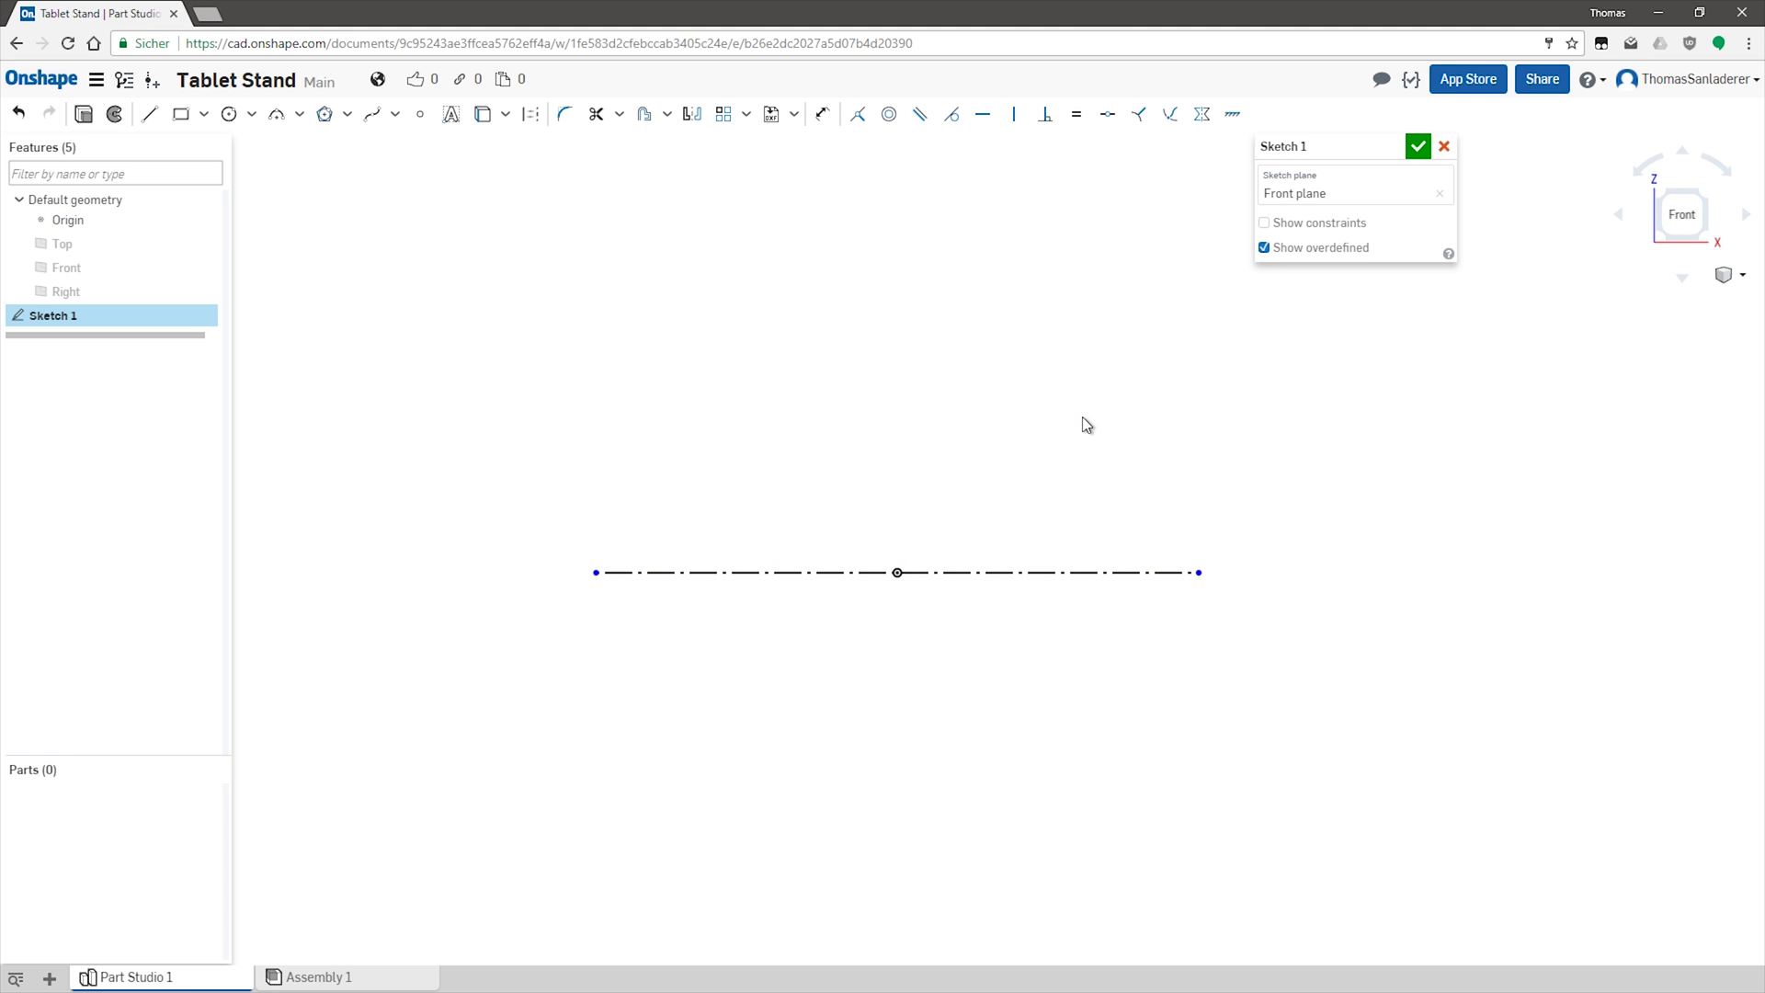
Sketch a slanted construction line about 74 mm long, leaning left from the origin up to a free upper end.
scroll(1004, 340, "down", 2)
mouse_move(1020, 375)
right_mouse_down()
mouse_move(1002, 398)
mouse_move(1016, 386)
right_mouse_up()
left_click(1680, 219)
left_click(150, 114)
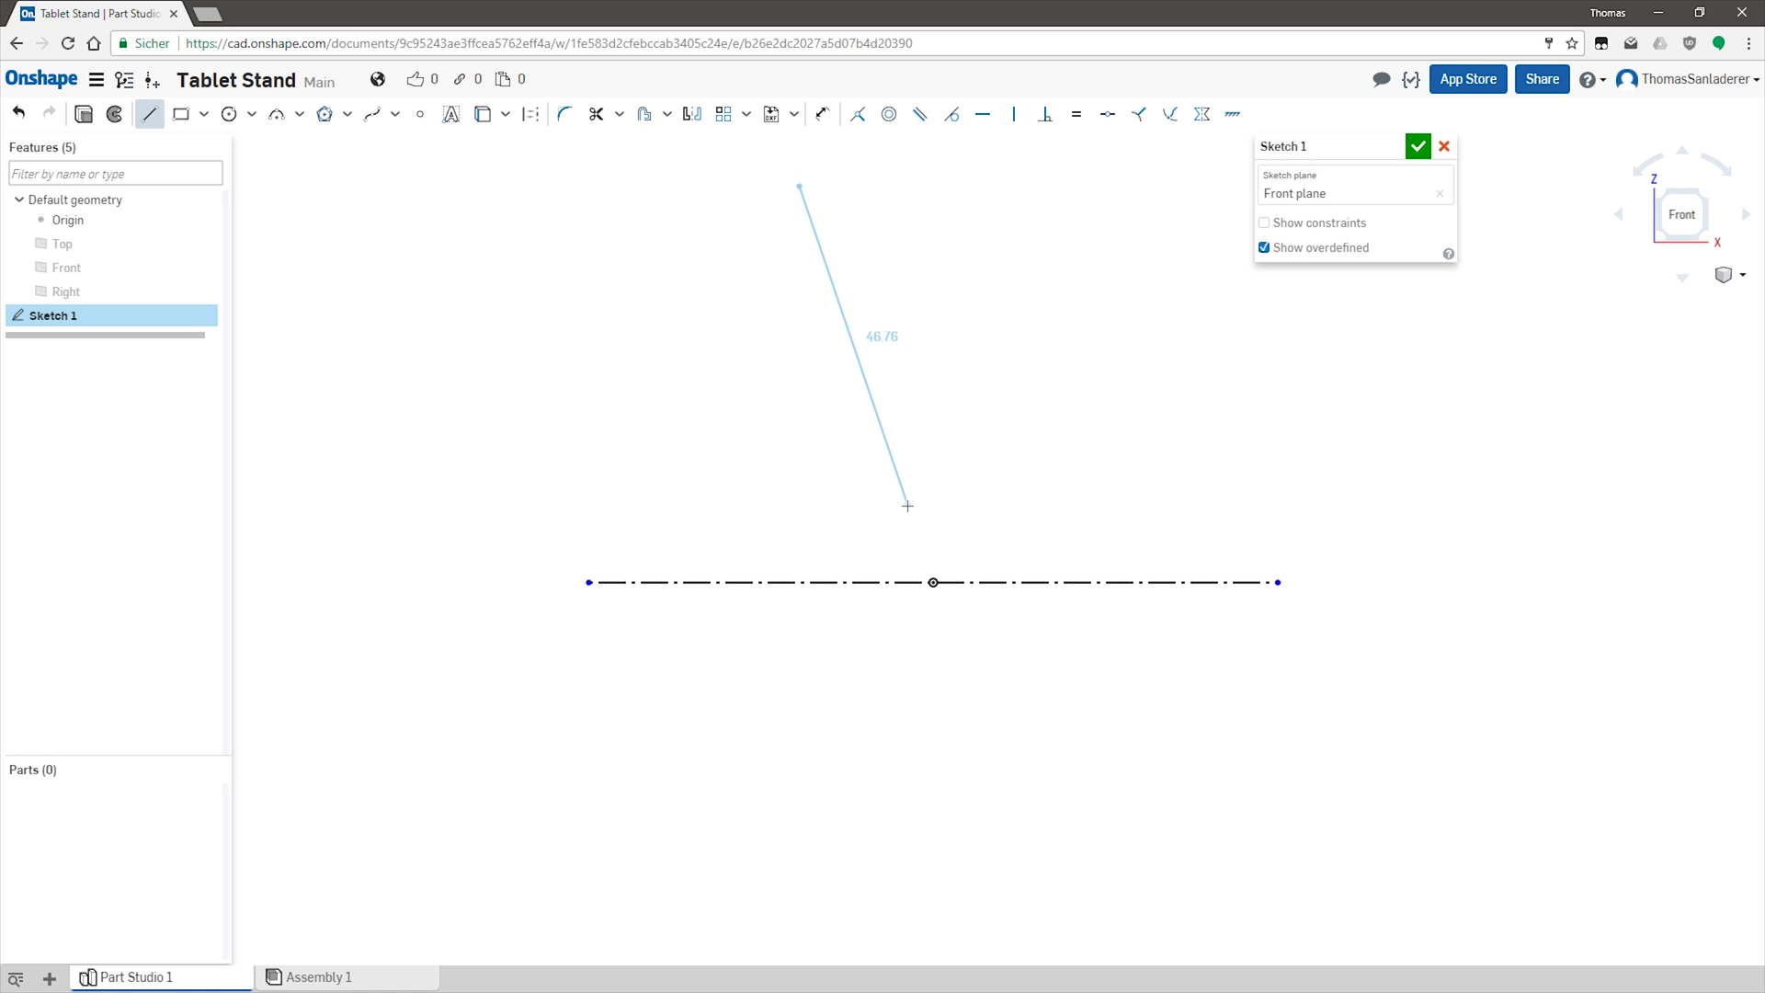
left_click(933, 583)
key("Escape")
left_click(914, 520)
key("q")
scroll(1340, 699, "down", 2)
left_click_drag(974, 342, 919, 273)
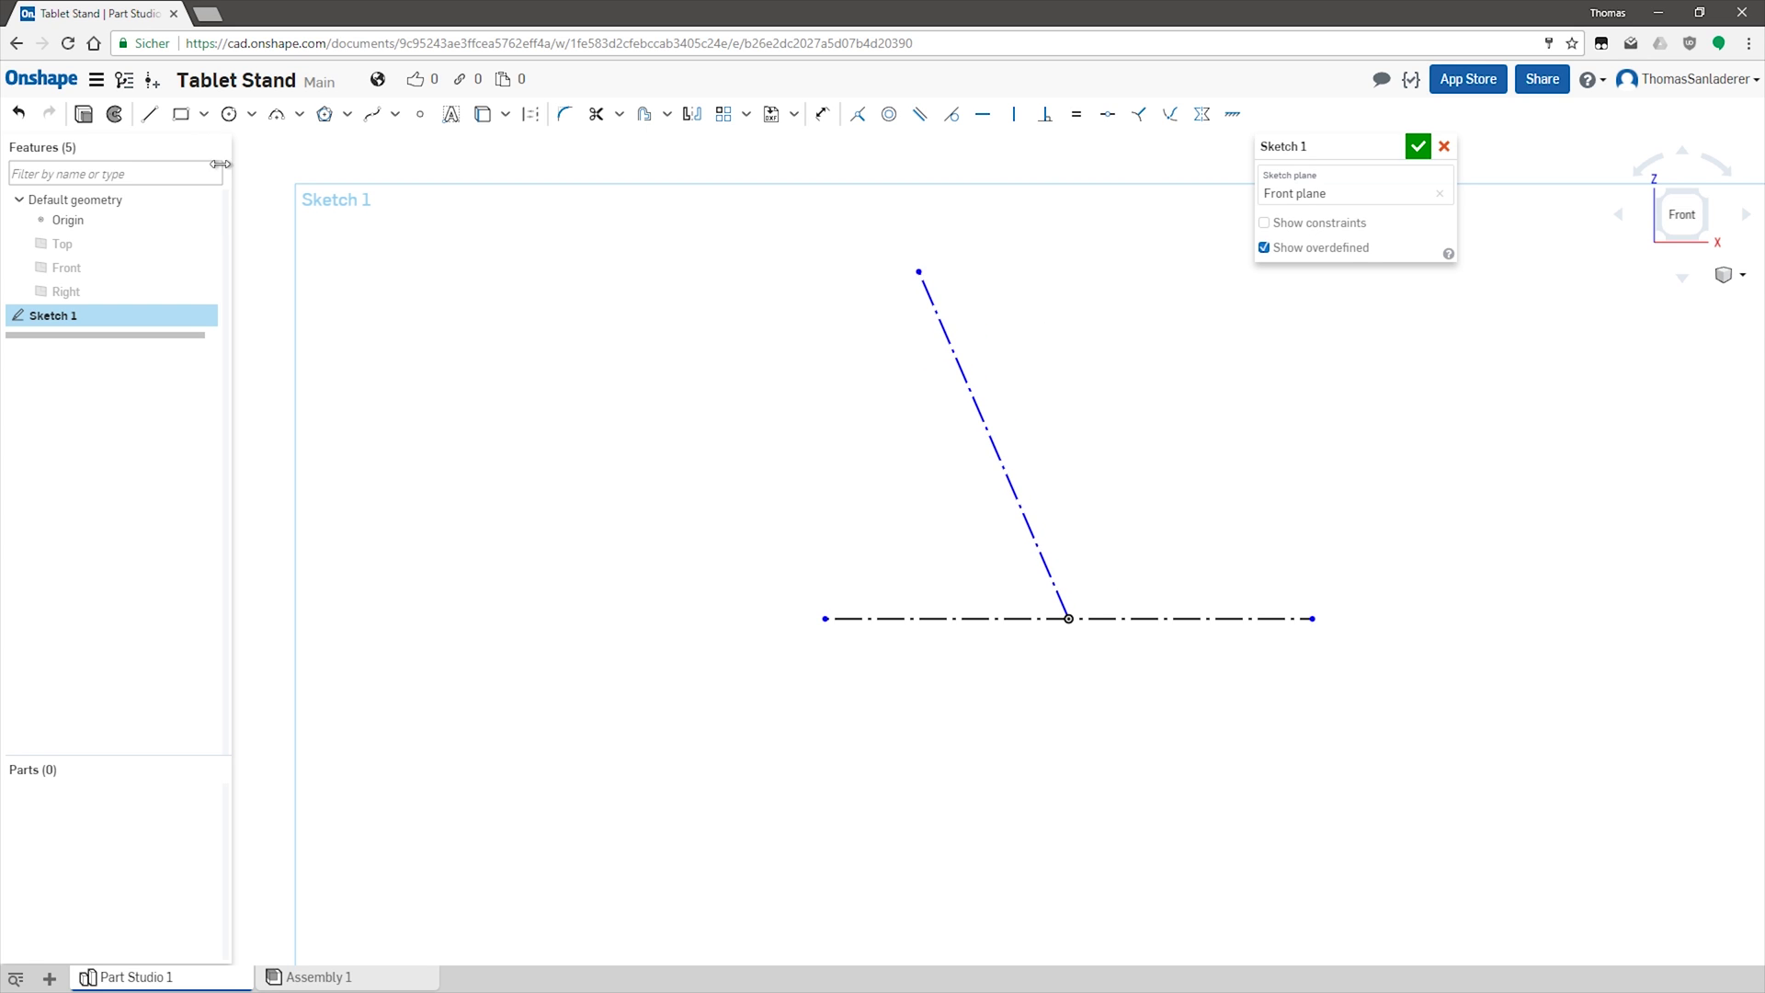
Offset the slanted construction line 10 mm toward its right side.
key("Escape")
left_click(957, 370)
key("y")
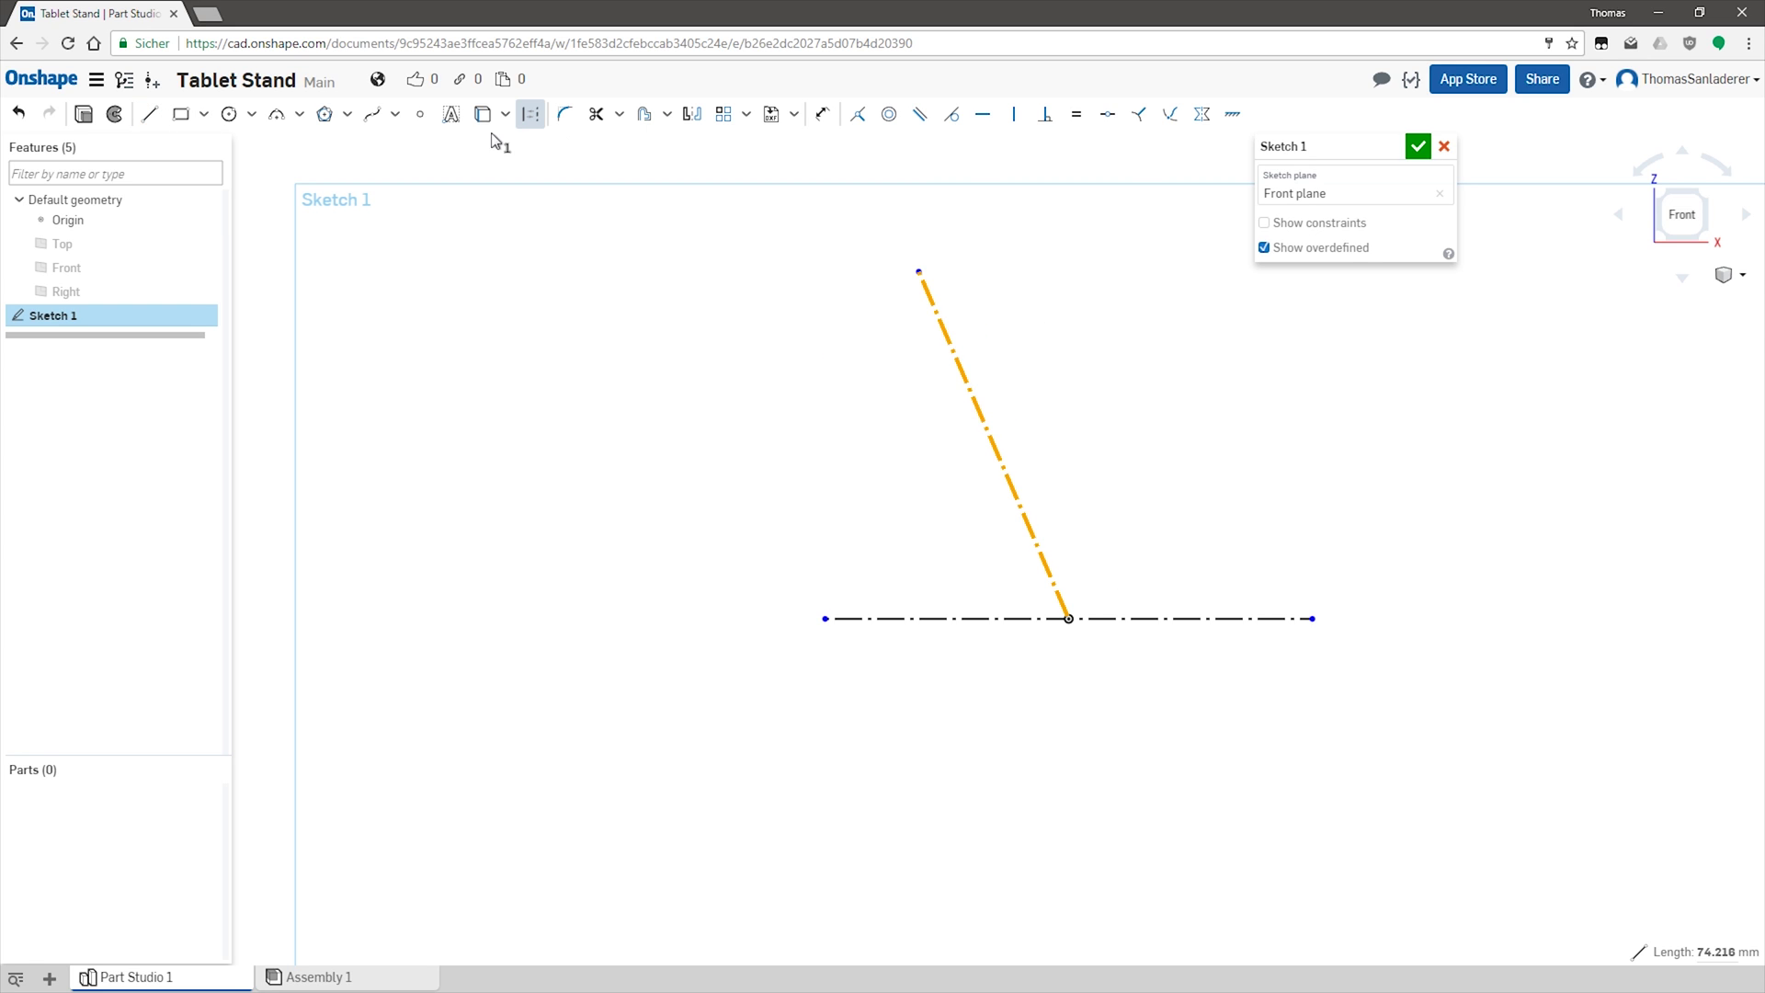
key("o")
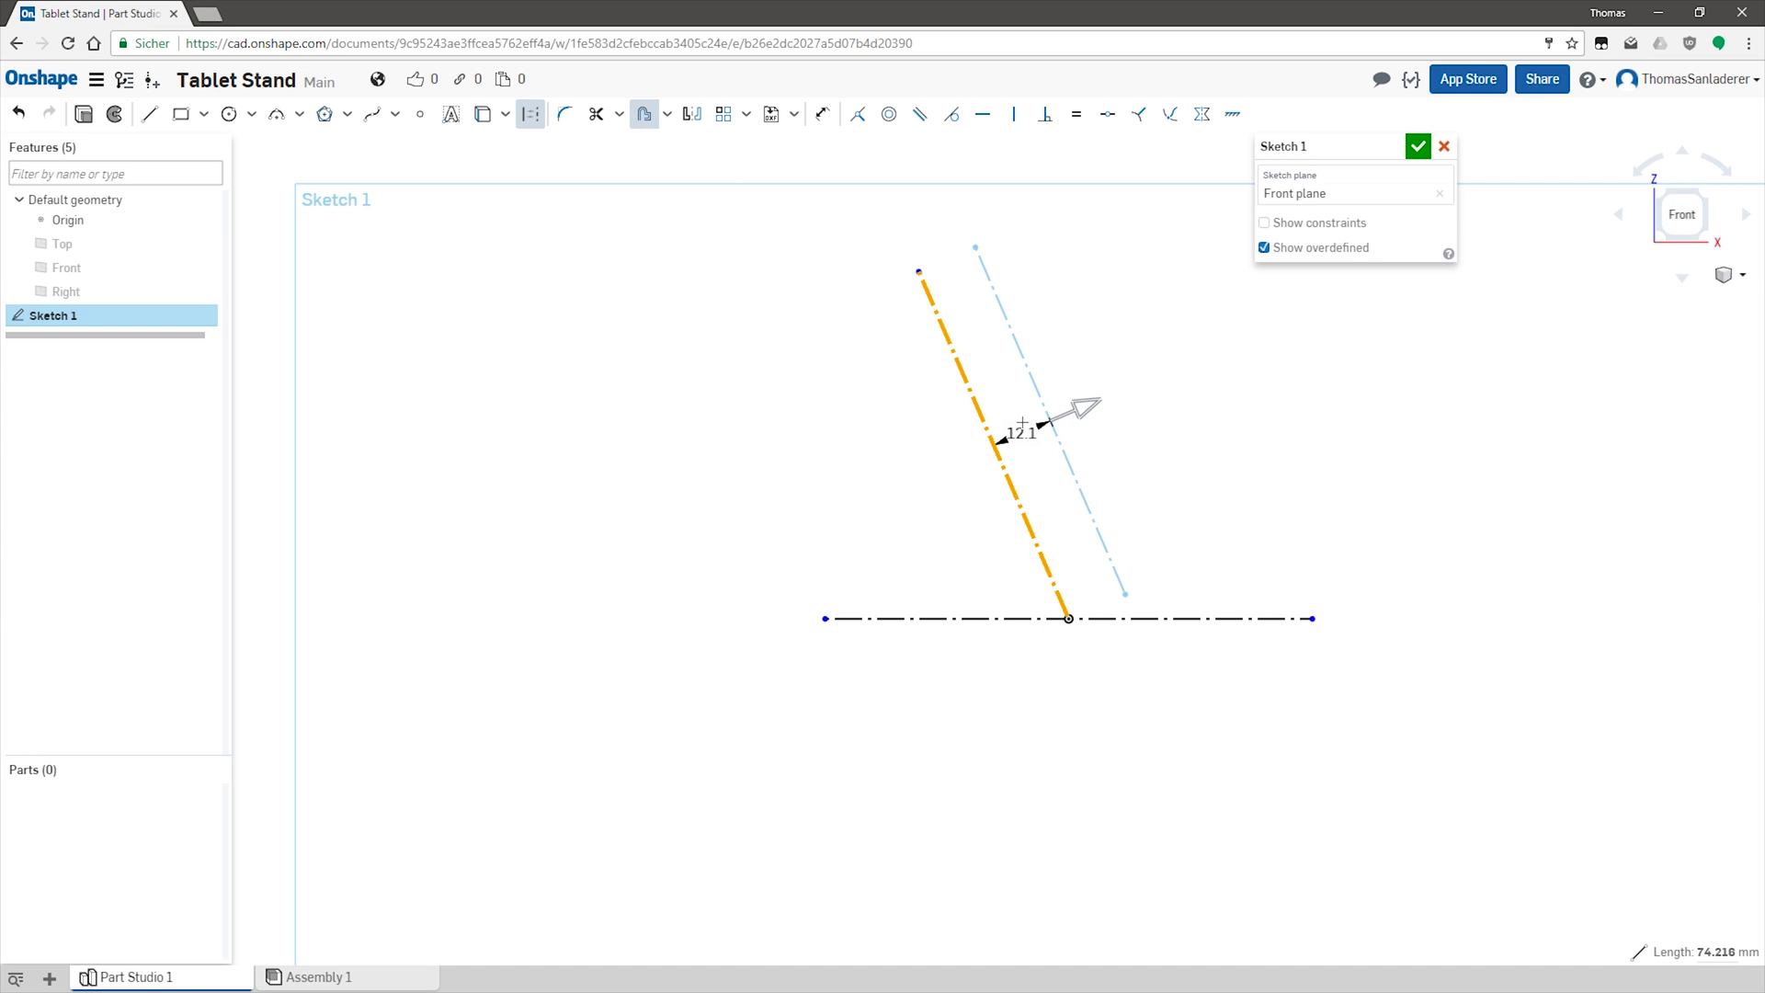
left_click(1043, 420)
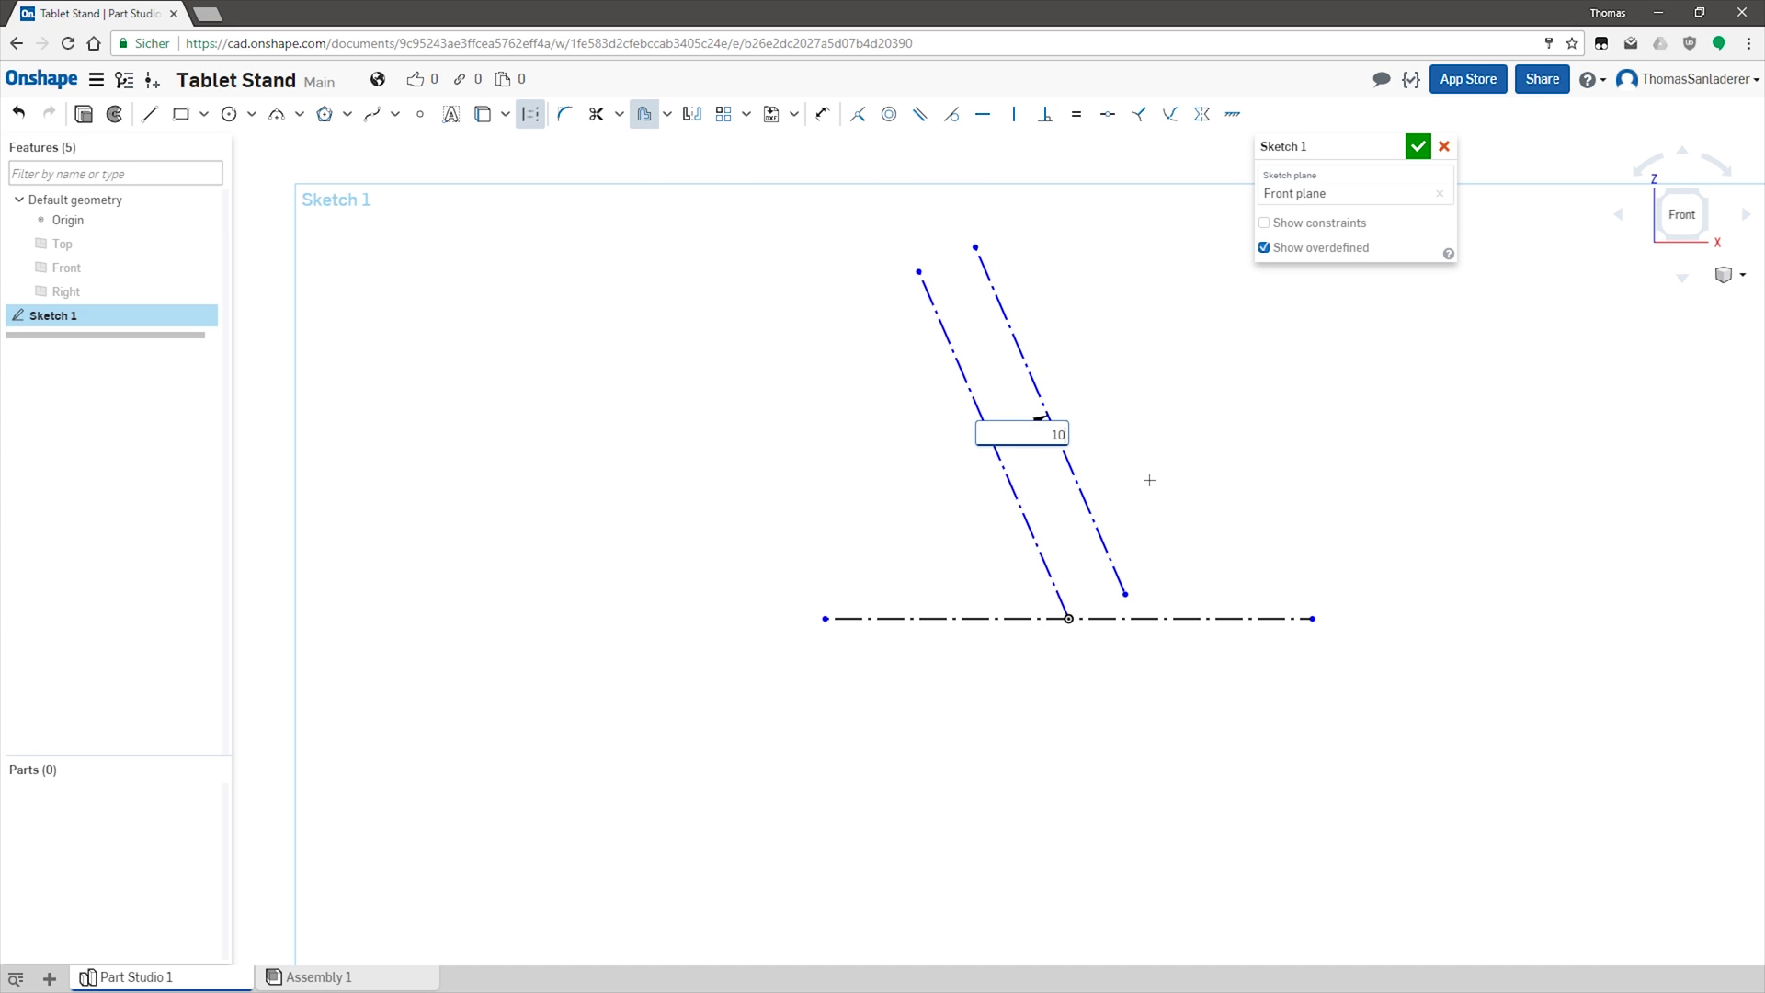
type("10")
key("Return")
key("Escape")
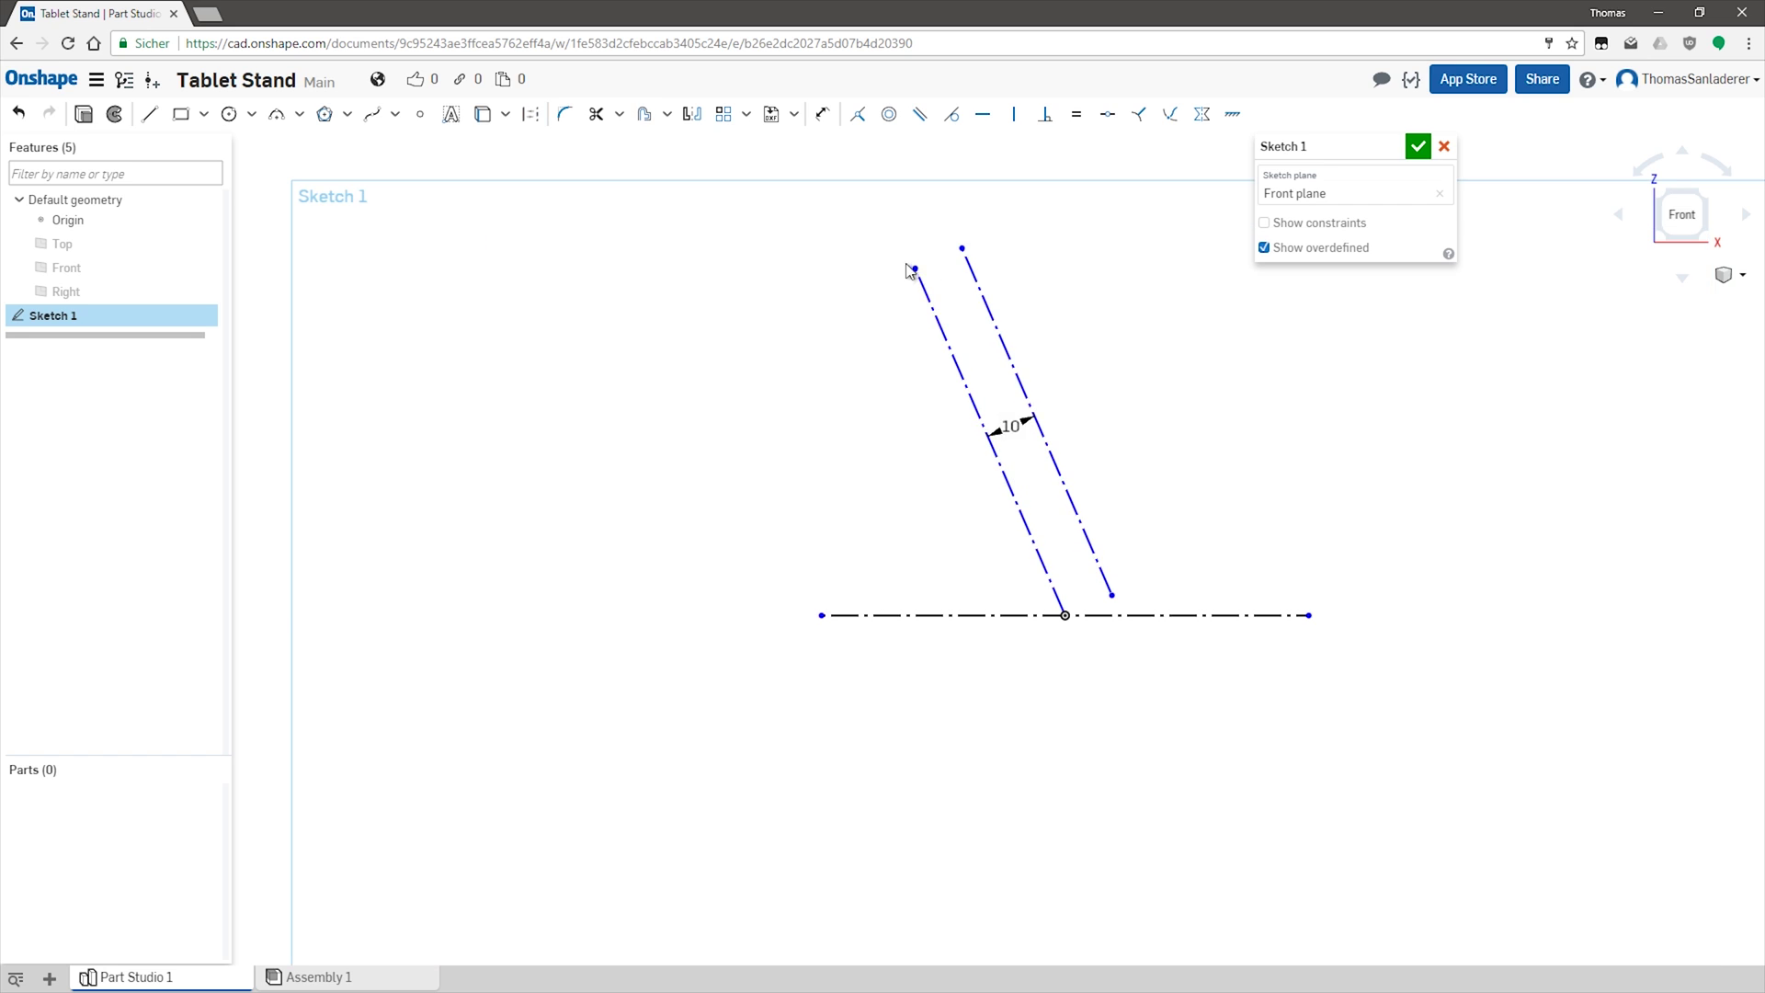
Pull the original slanted line's upper end further up so the two parallel lines become longer and slightly steeper.
scroll(901, 280, "down", 3)
left_click_drag(934, 316, 929, 273)
scroll(945, 287, "up", 3)
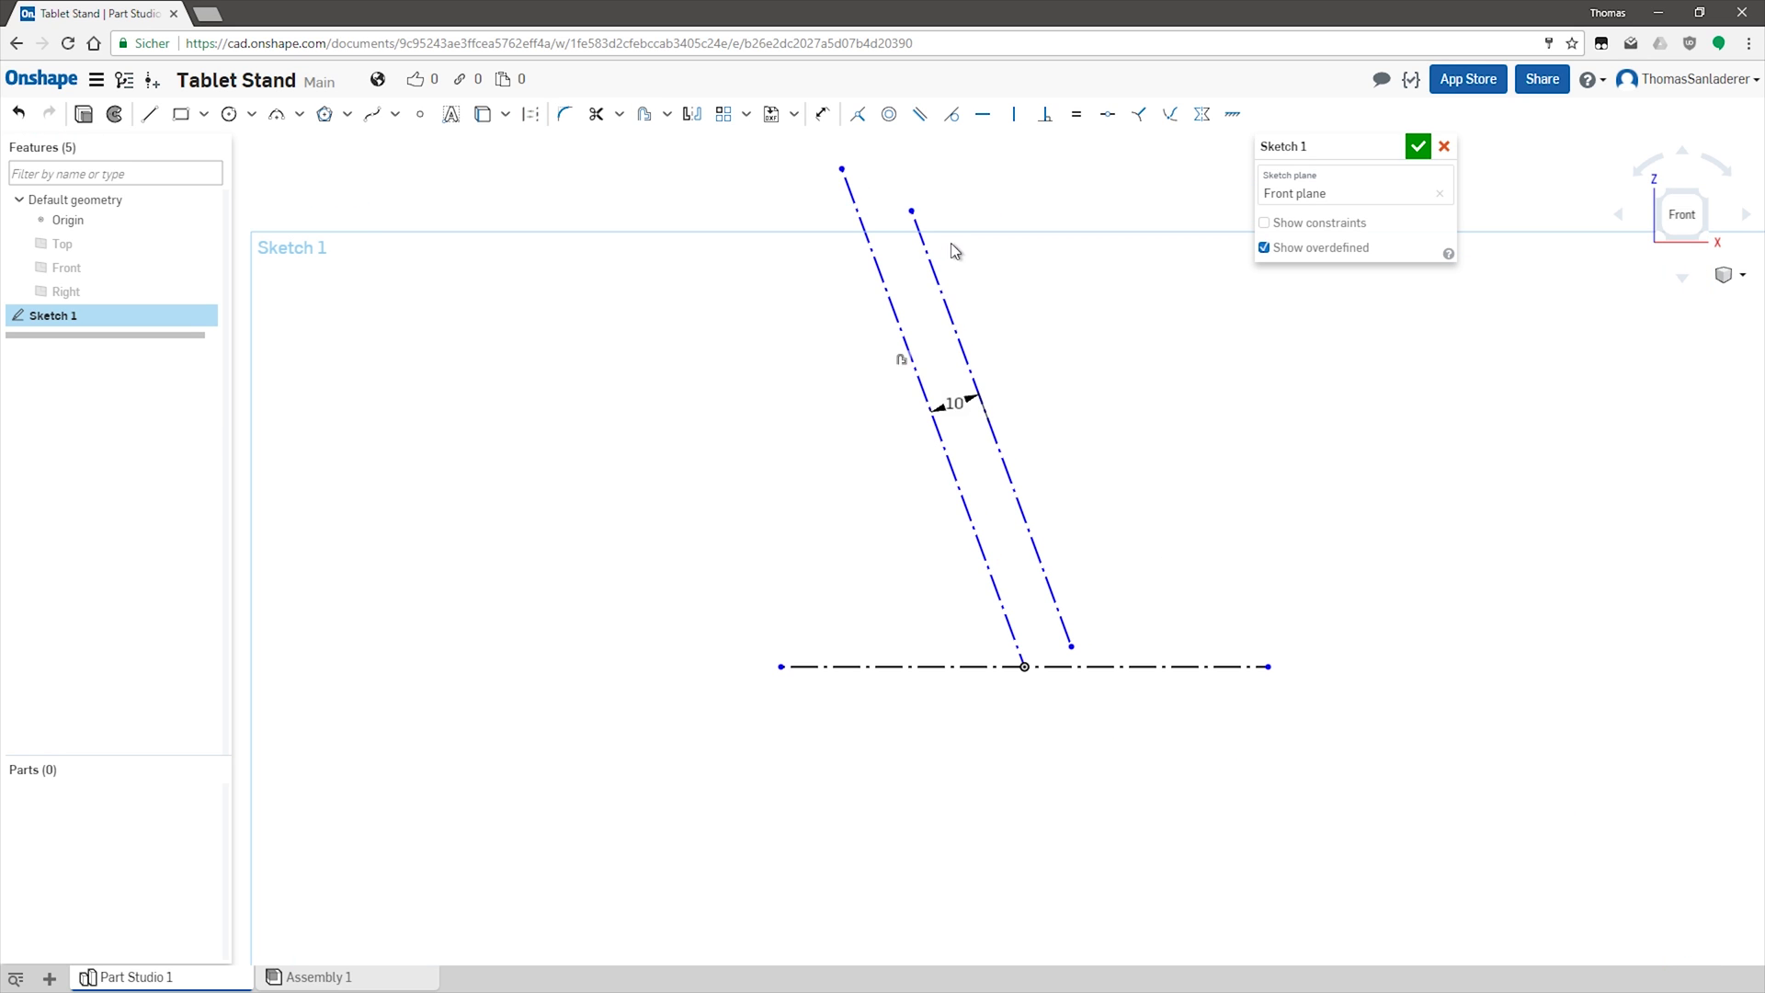
Draw a six-point spline from the offset line's lower part, around the baseline, up to the upper part of the original slanted line.
left_click(373, 114)
left_click(1050, 584)
left_click(1135, 666)
left_click(952, 639)
left_click(823, 666)
left_click(893, 525)
double_click(888, 291)
scroll(867, 267, "up", 3)
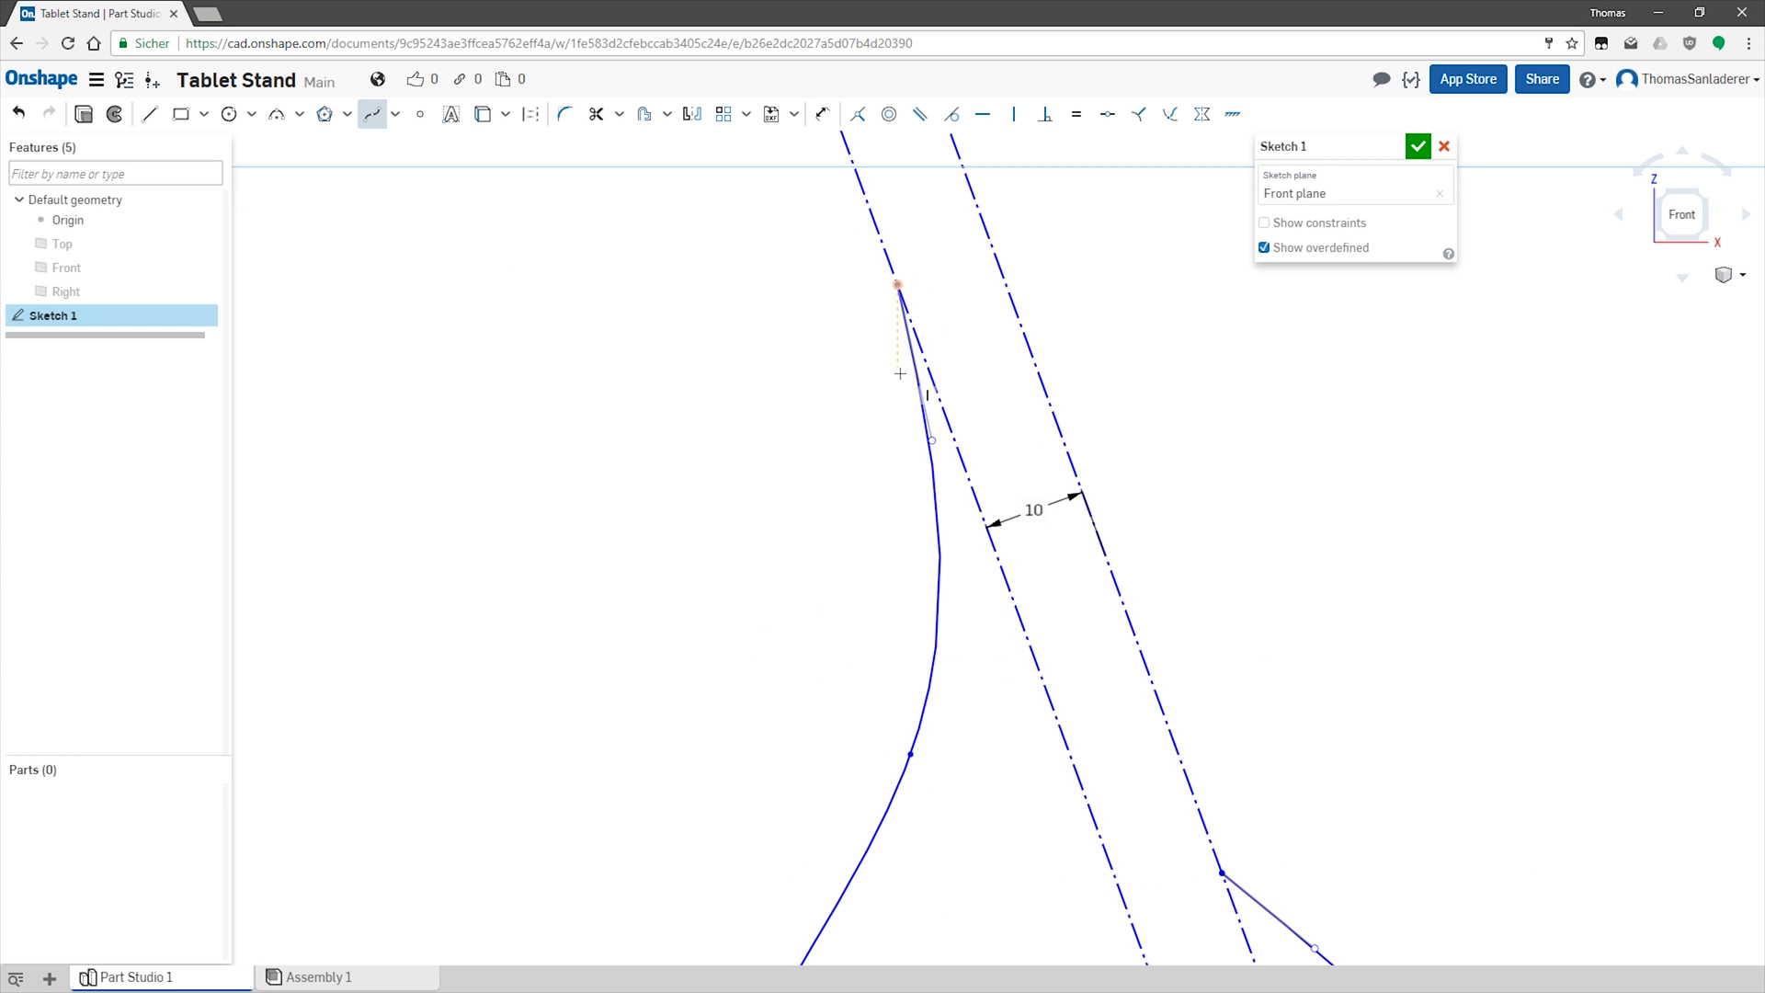
key("Escape")
Try to make the spline's upper end tangent to the original slanted construction line.
left_click(924, 372)
left_click(914, 333)
left_click(953, 114)
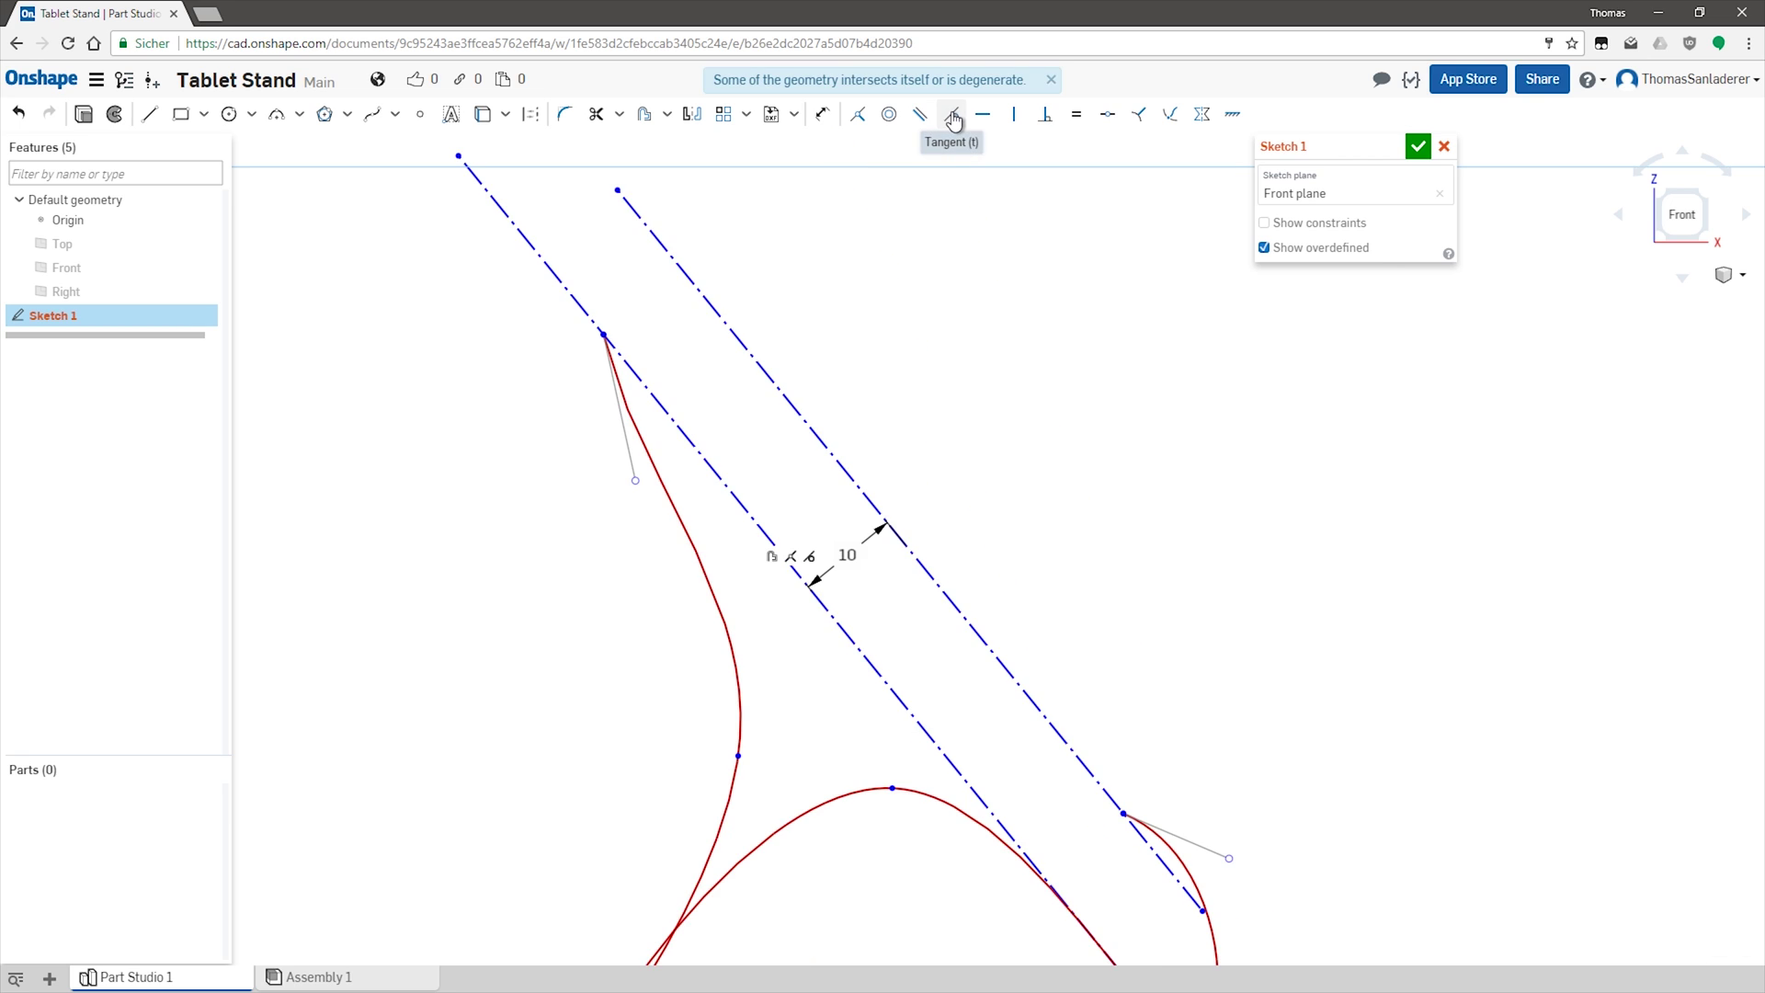
scroll(1127, 551, "down", 3)
scroll(1120, 603, "up", 2)
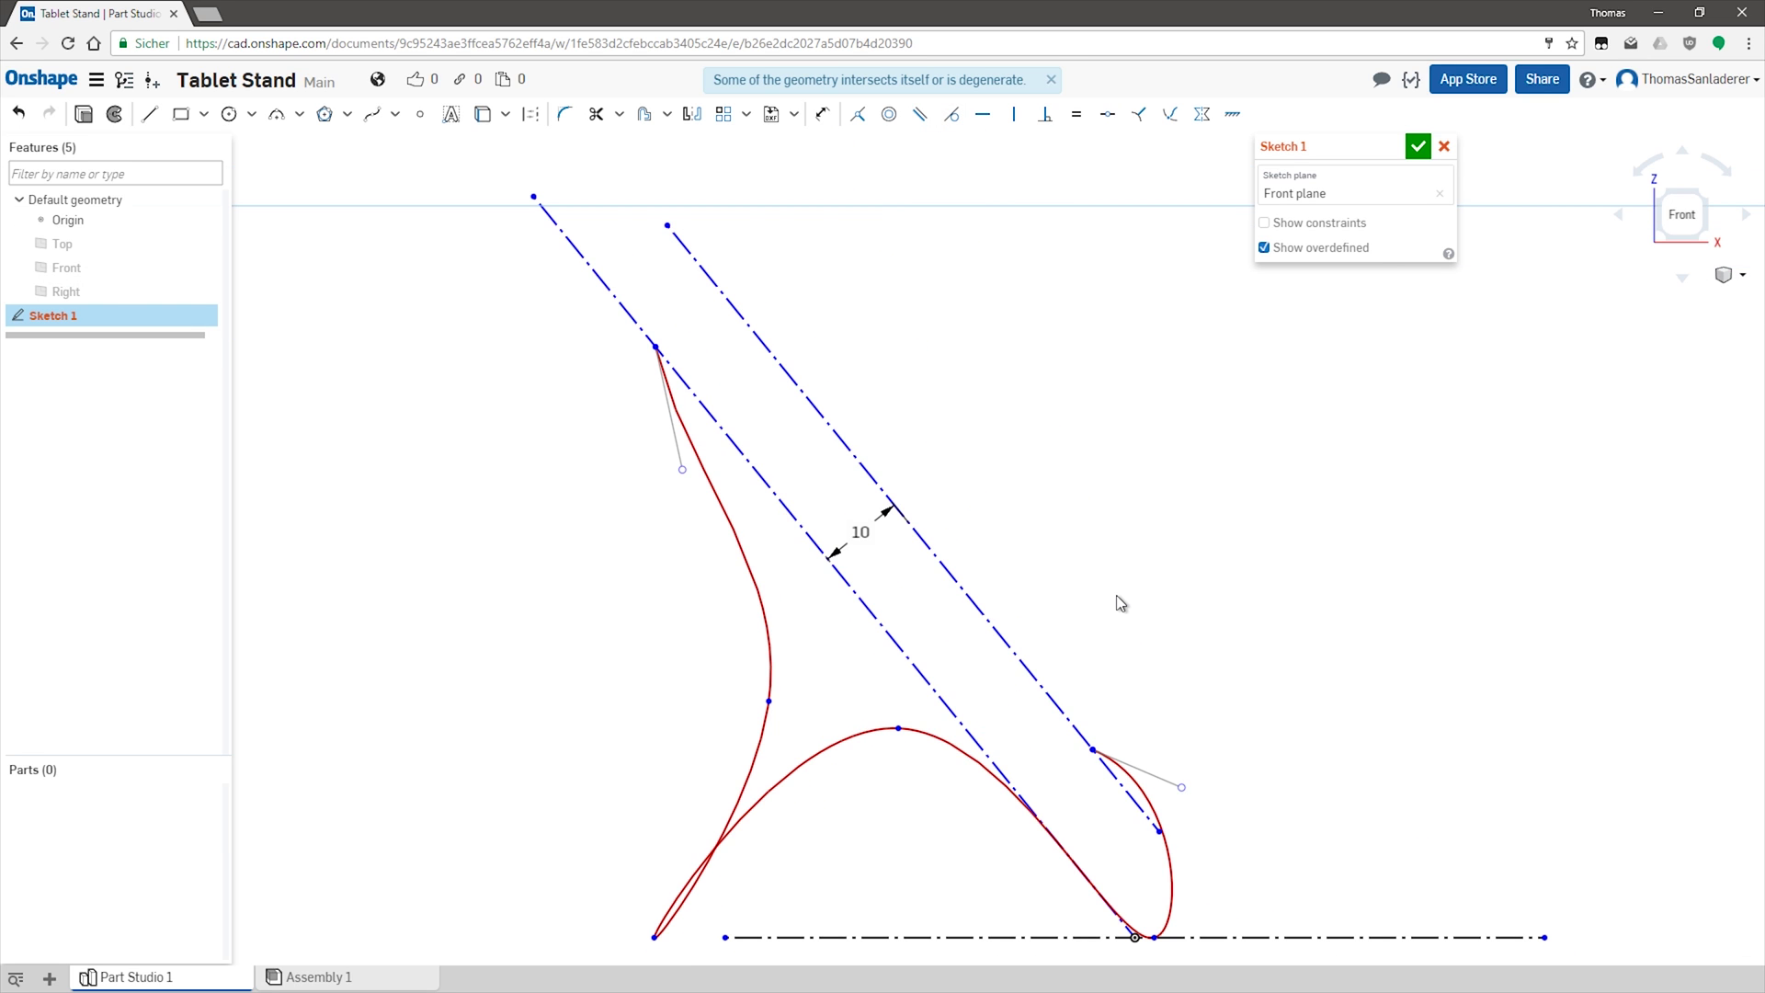
key("ctrl+z")
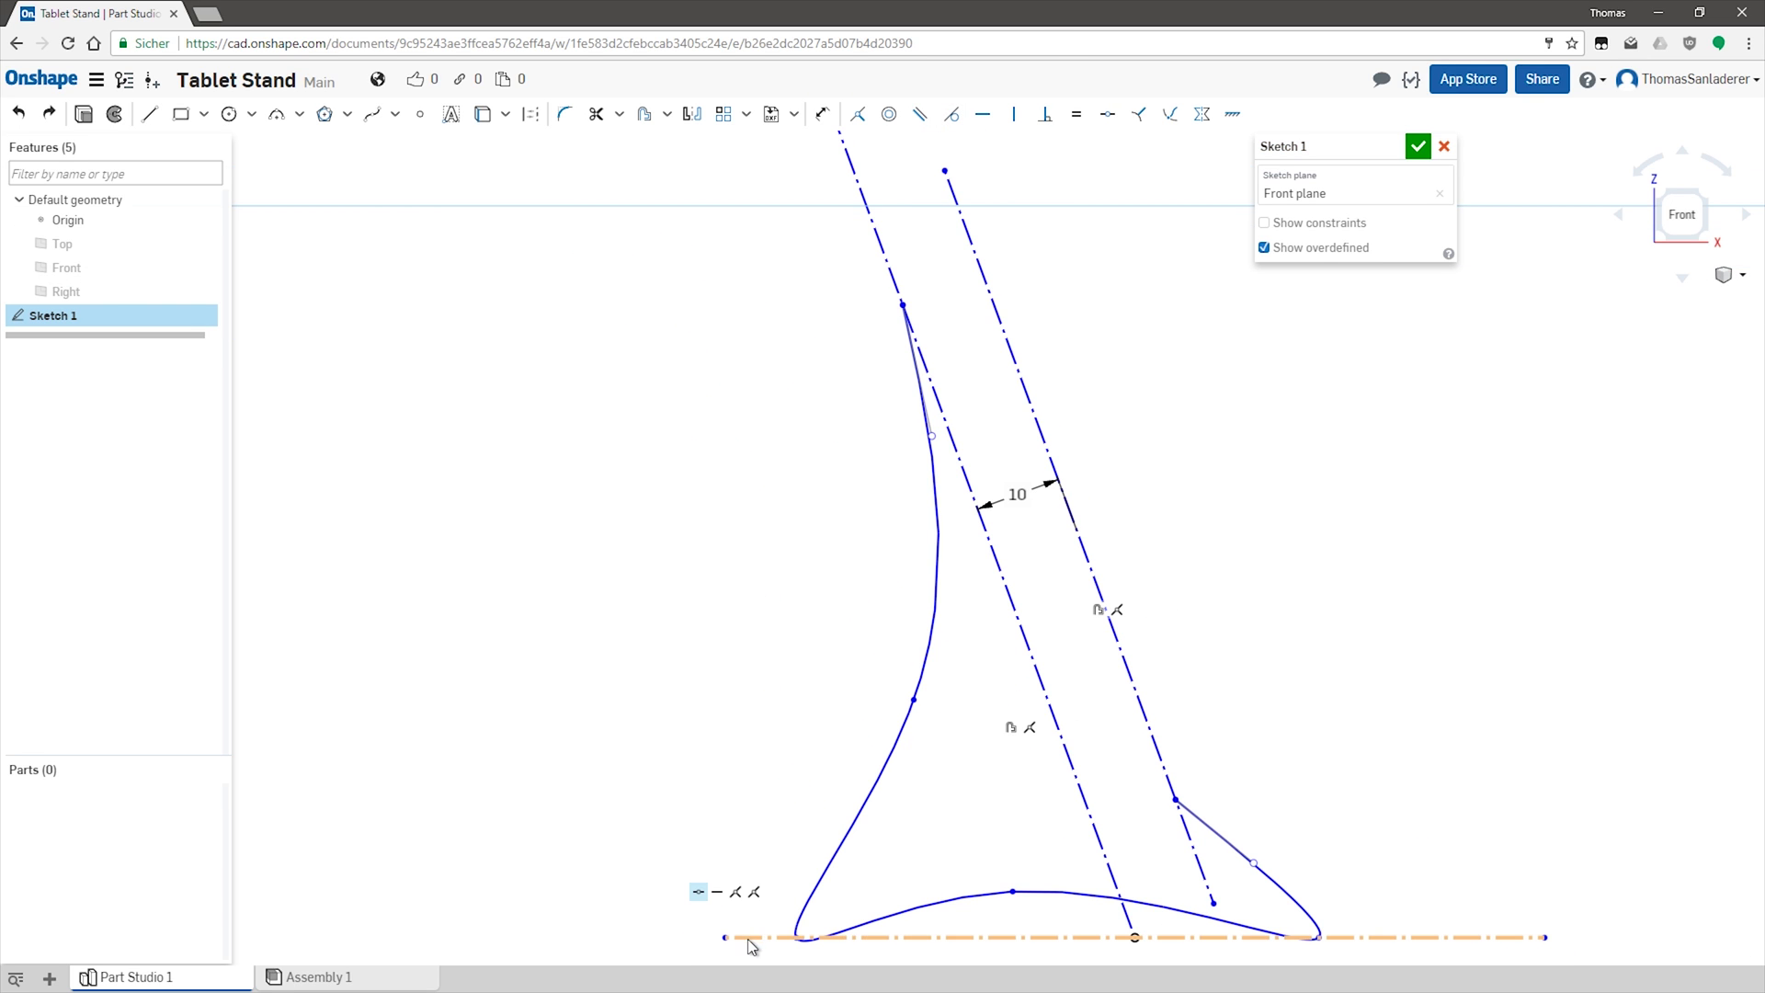
Lengthen the horizontal baseline and move the spline's left base point outward along it.
left_click_drag(725, 937, 506, 936)
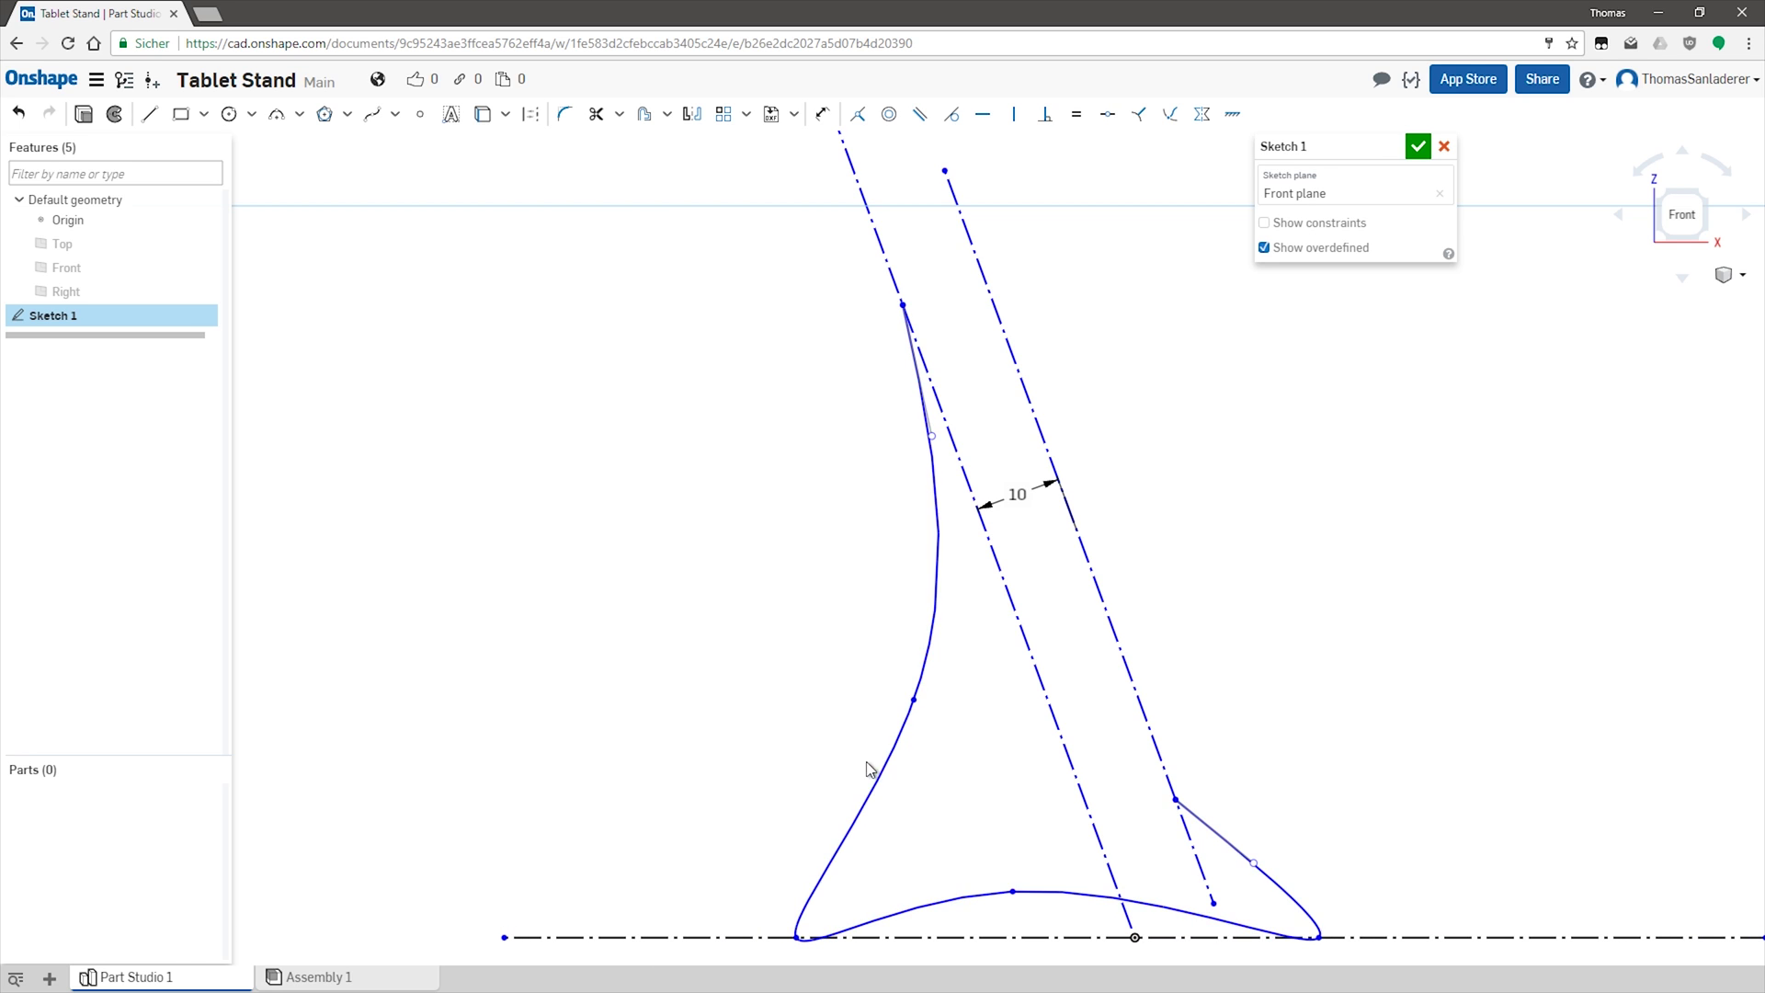
left_click_drag(798, 937, 720, 939)
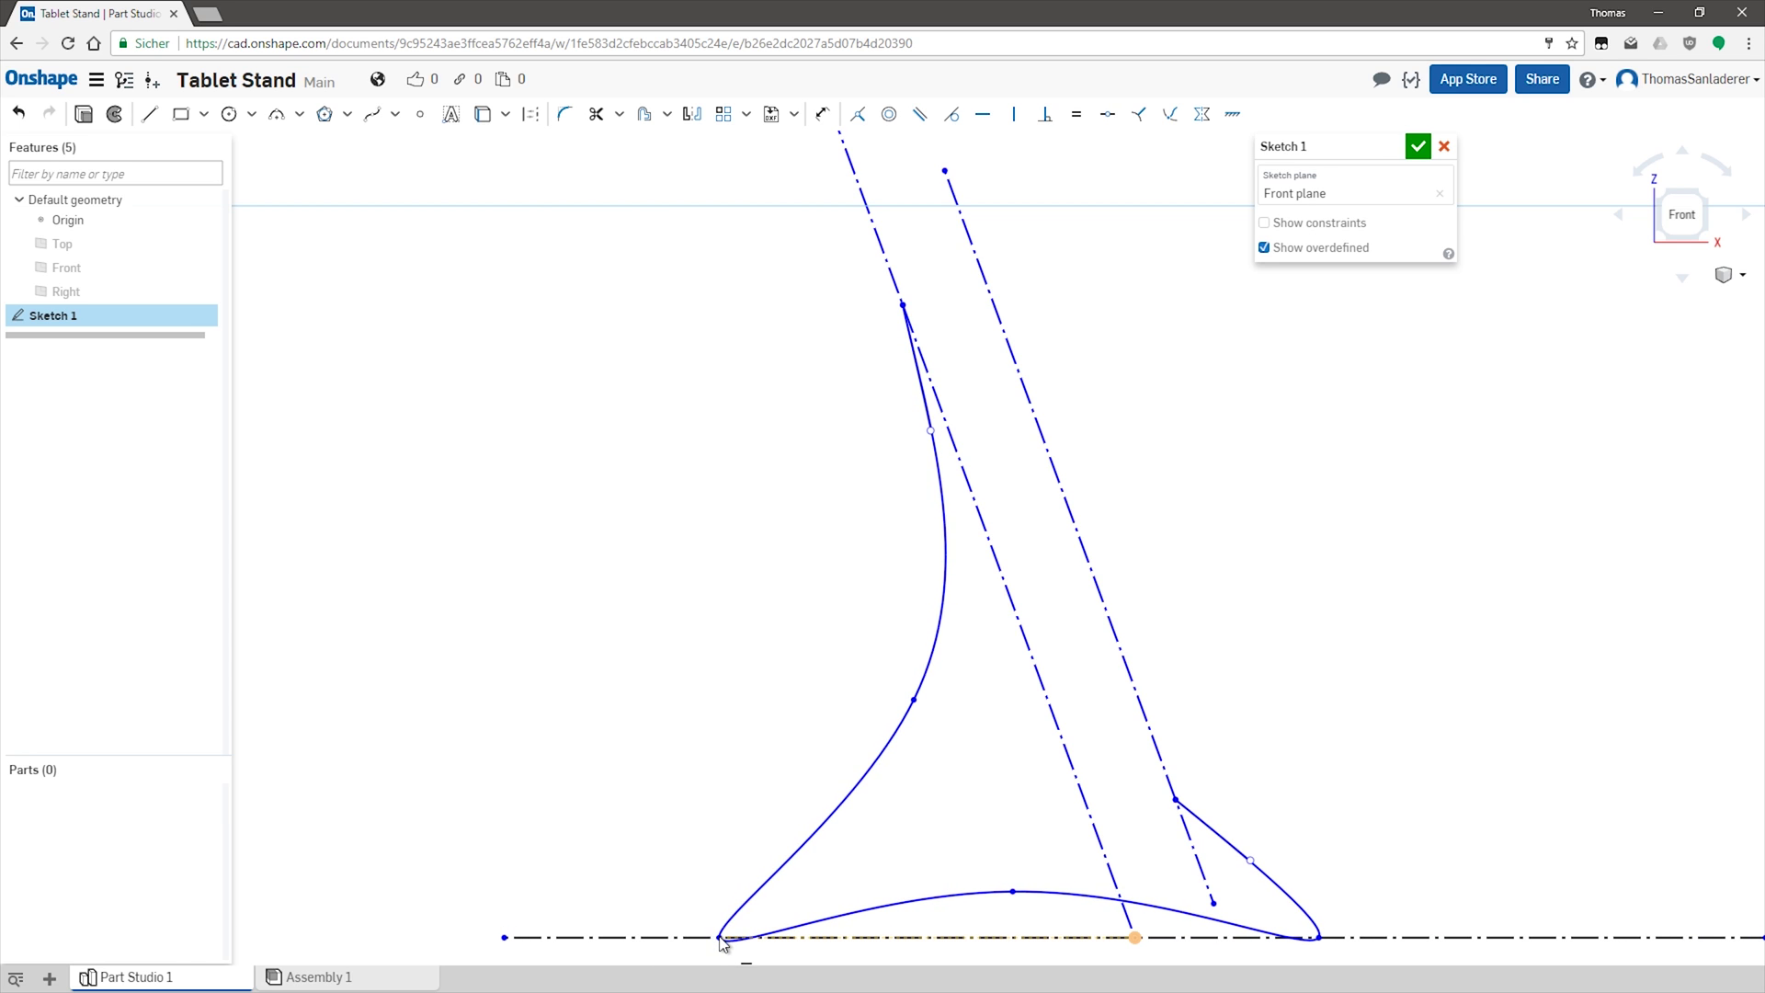
Align the spline's two end handles with the slanted construction lines they start from.
left_click_drag(930, 438, 942, 423)
left_click_drag(1250, 860, 1200, 866)
left_click_drag(943, 418, 987, 534)
Refine the spline by moving both base points inward, shifting the lower middle point right and shortening the upper handle, and finish the sketch.
scroll(1292, 540, "down", 1)
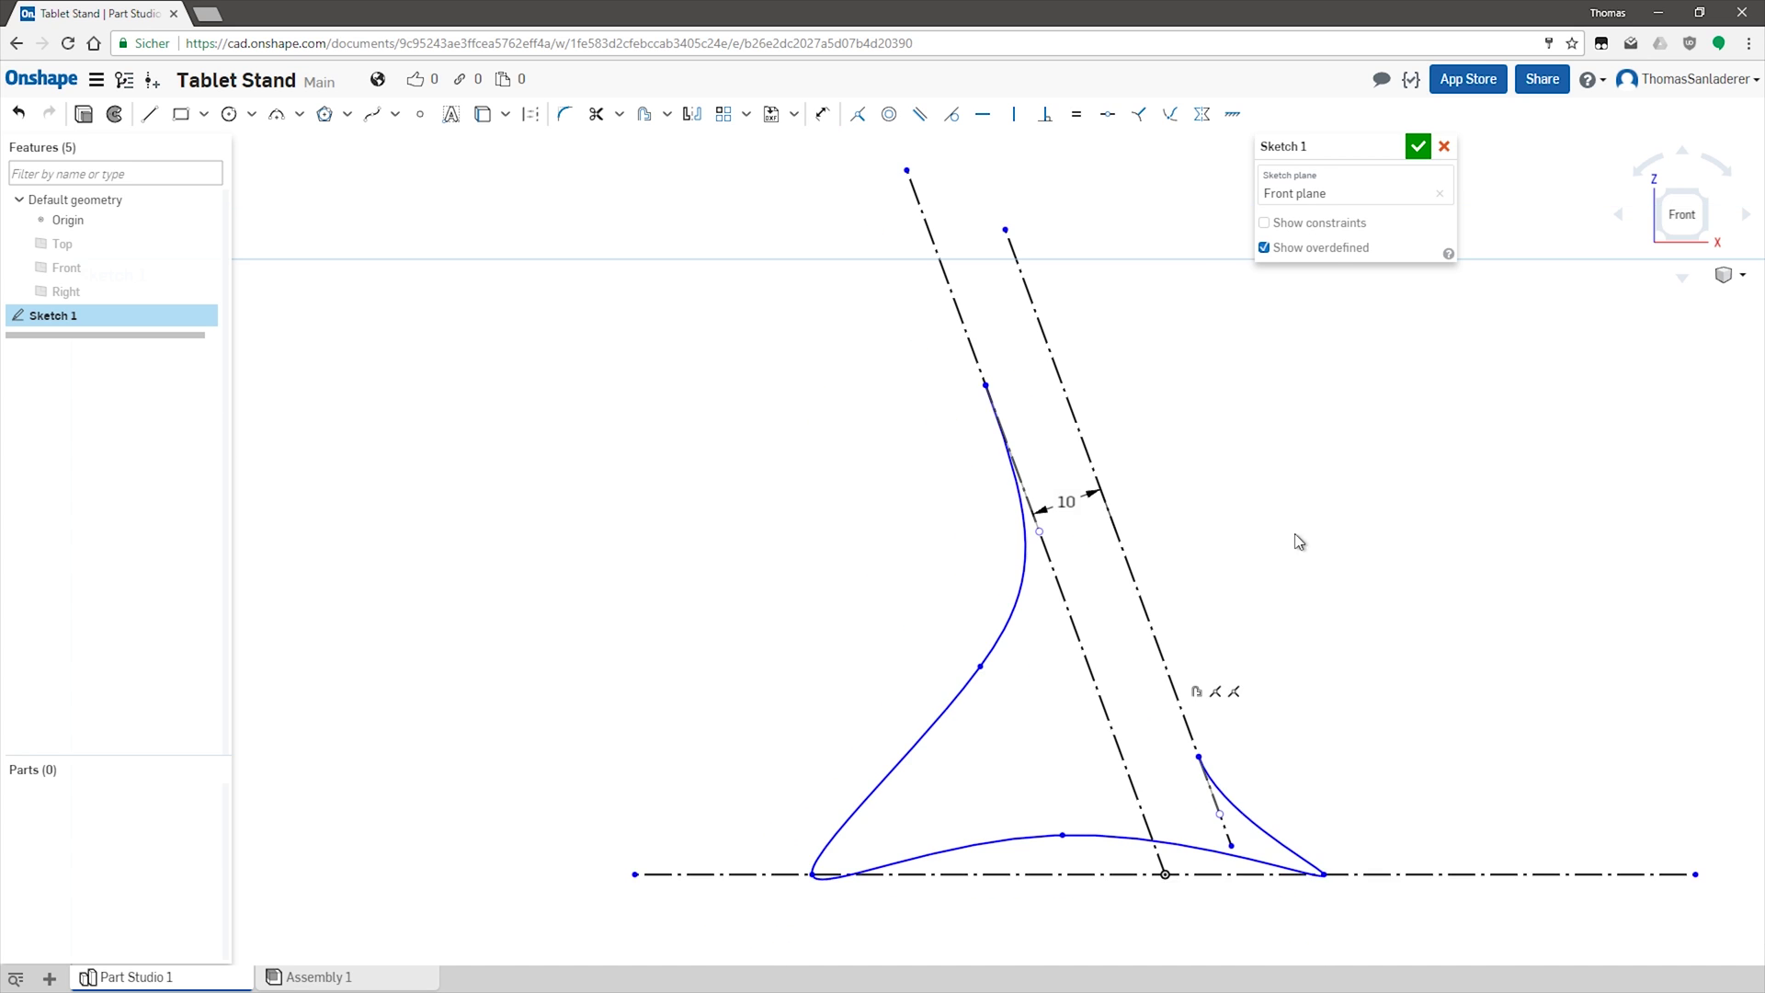
left_click_drag(1313, 881, 1257, 875)
left_click_drag(1062, 835, 1122, 858)
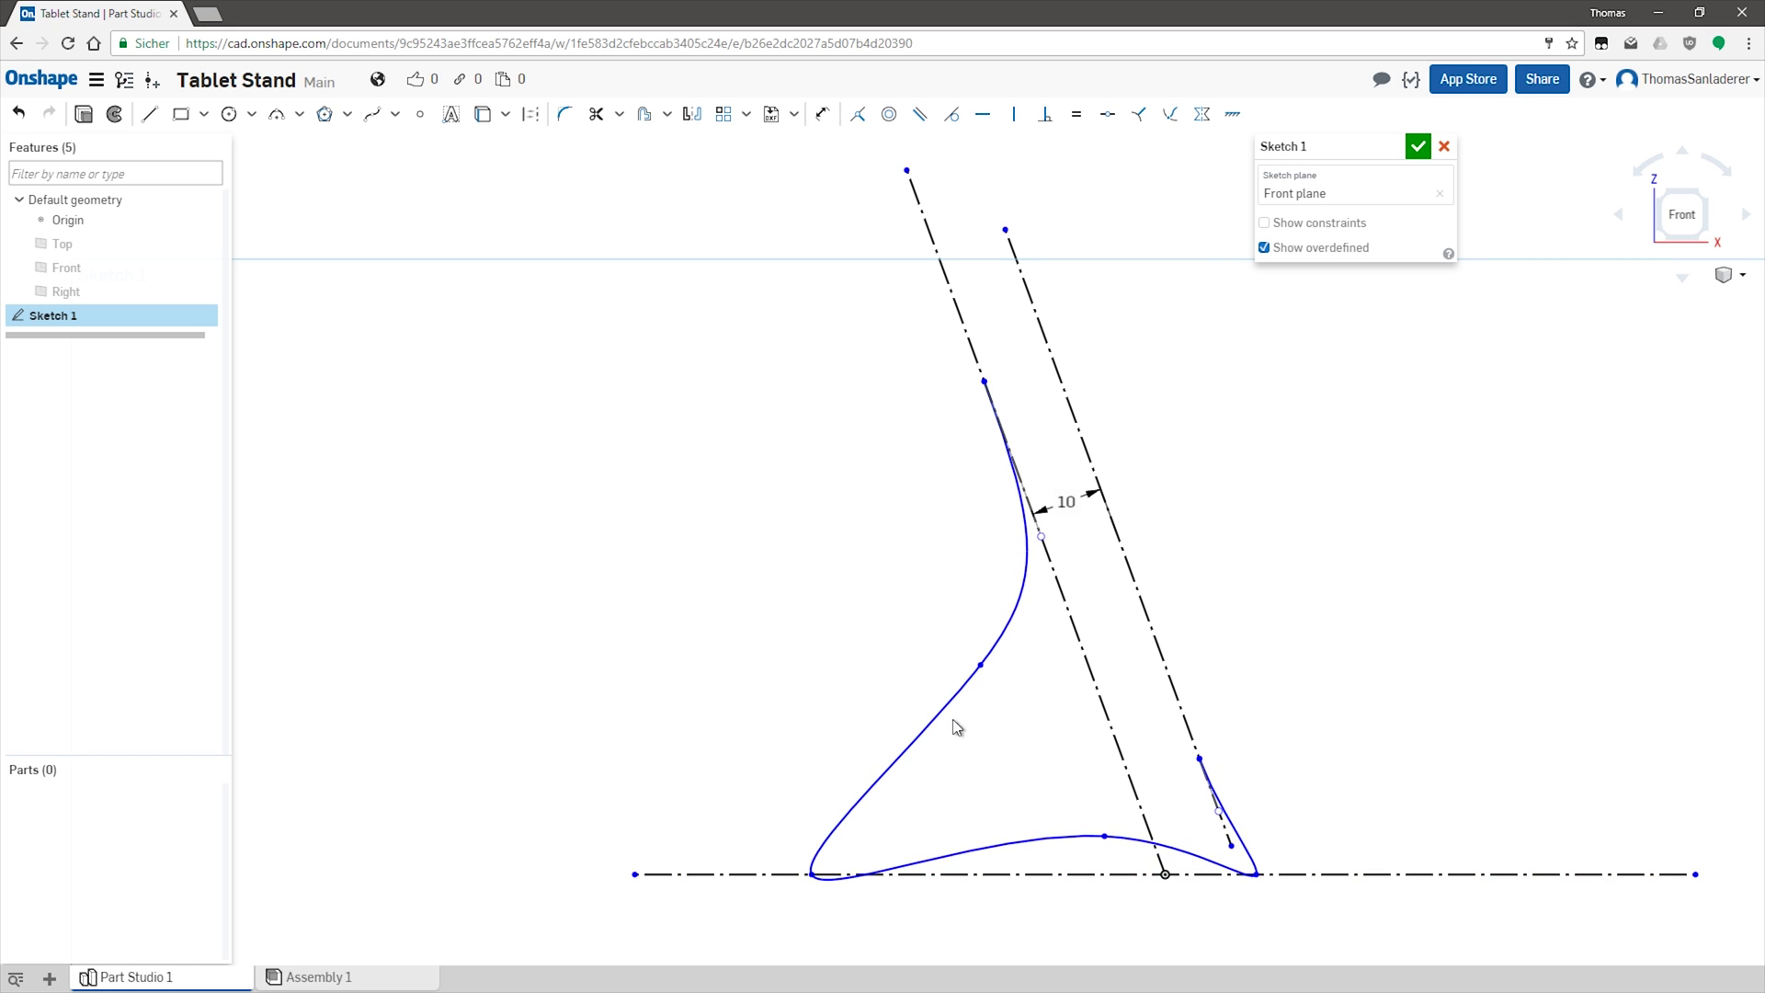
scroll(1149, 723, "up", 1)
left_click_drag(1148, 718, 1052, 445)
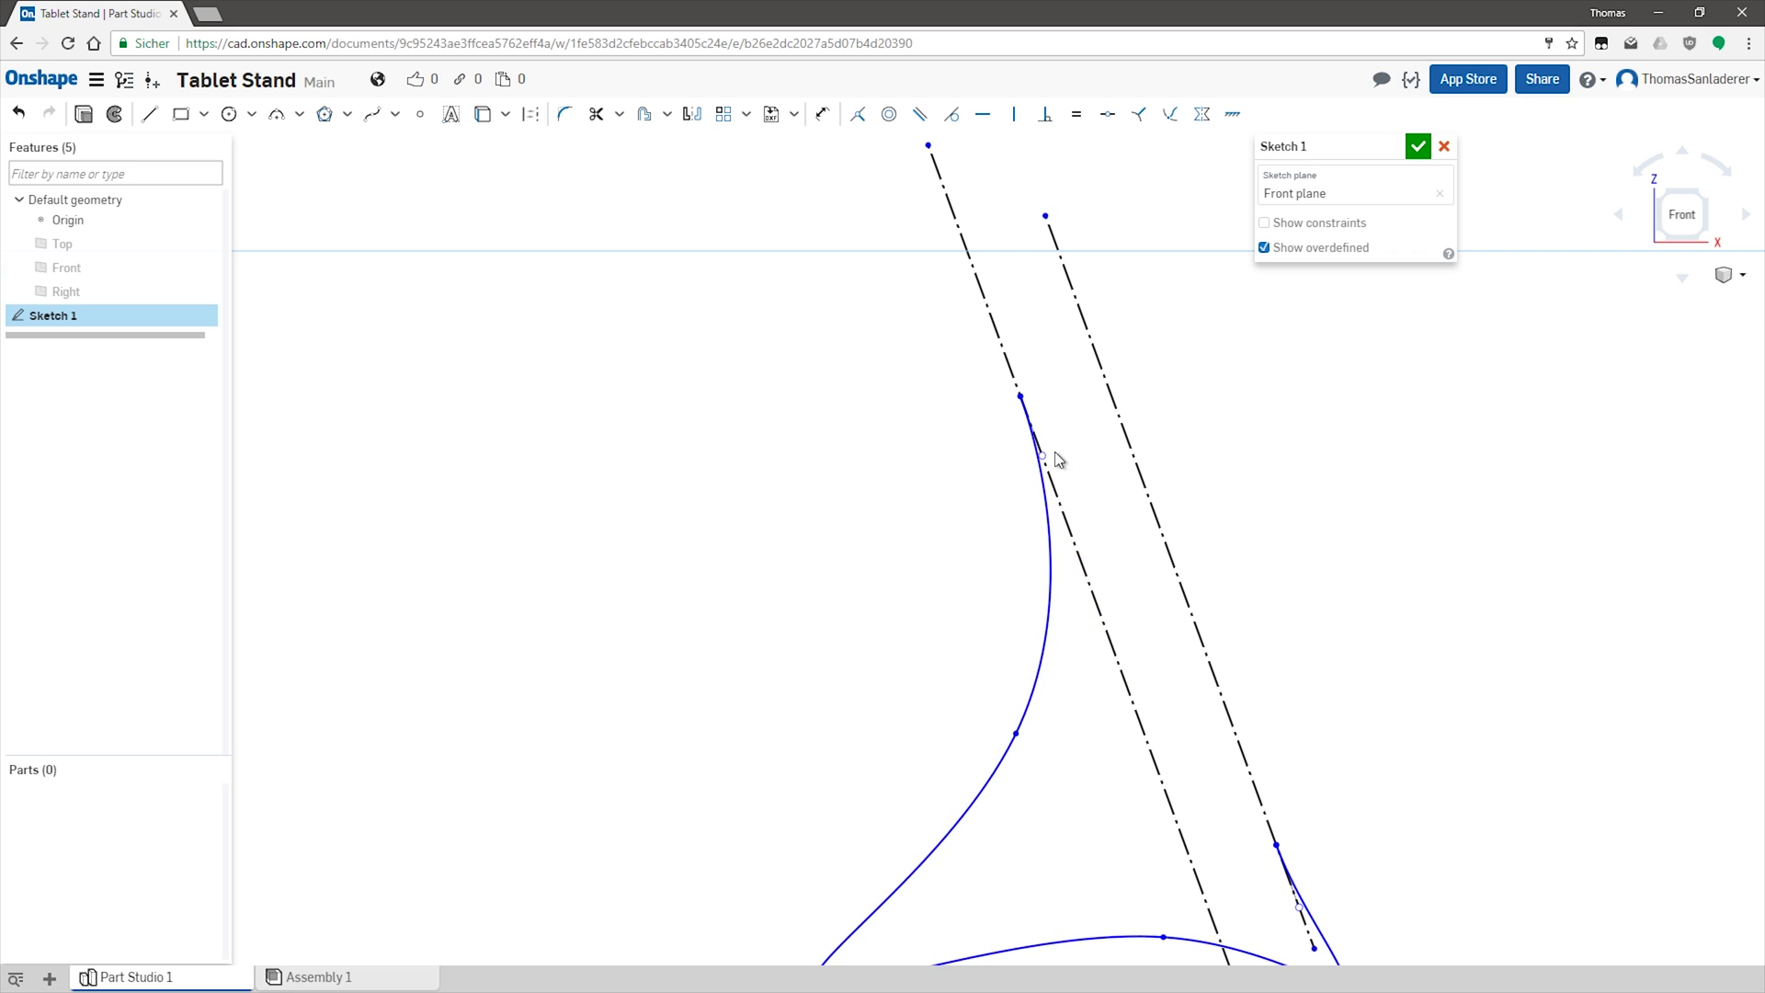
scroll(1403, 591, "down", 1)
left_click_drag(916, 819, 951, 809)
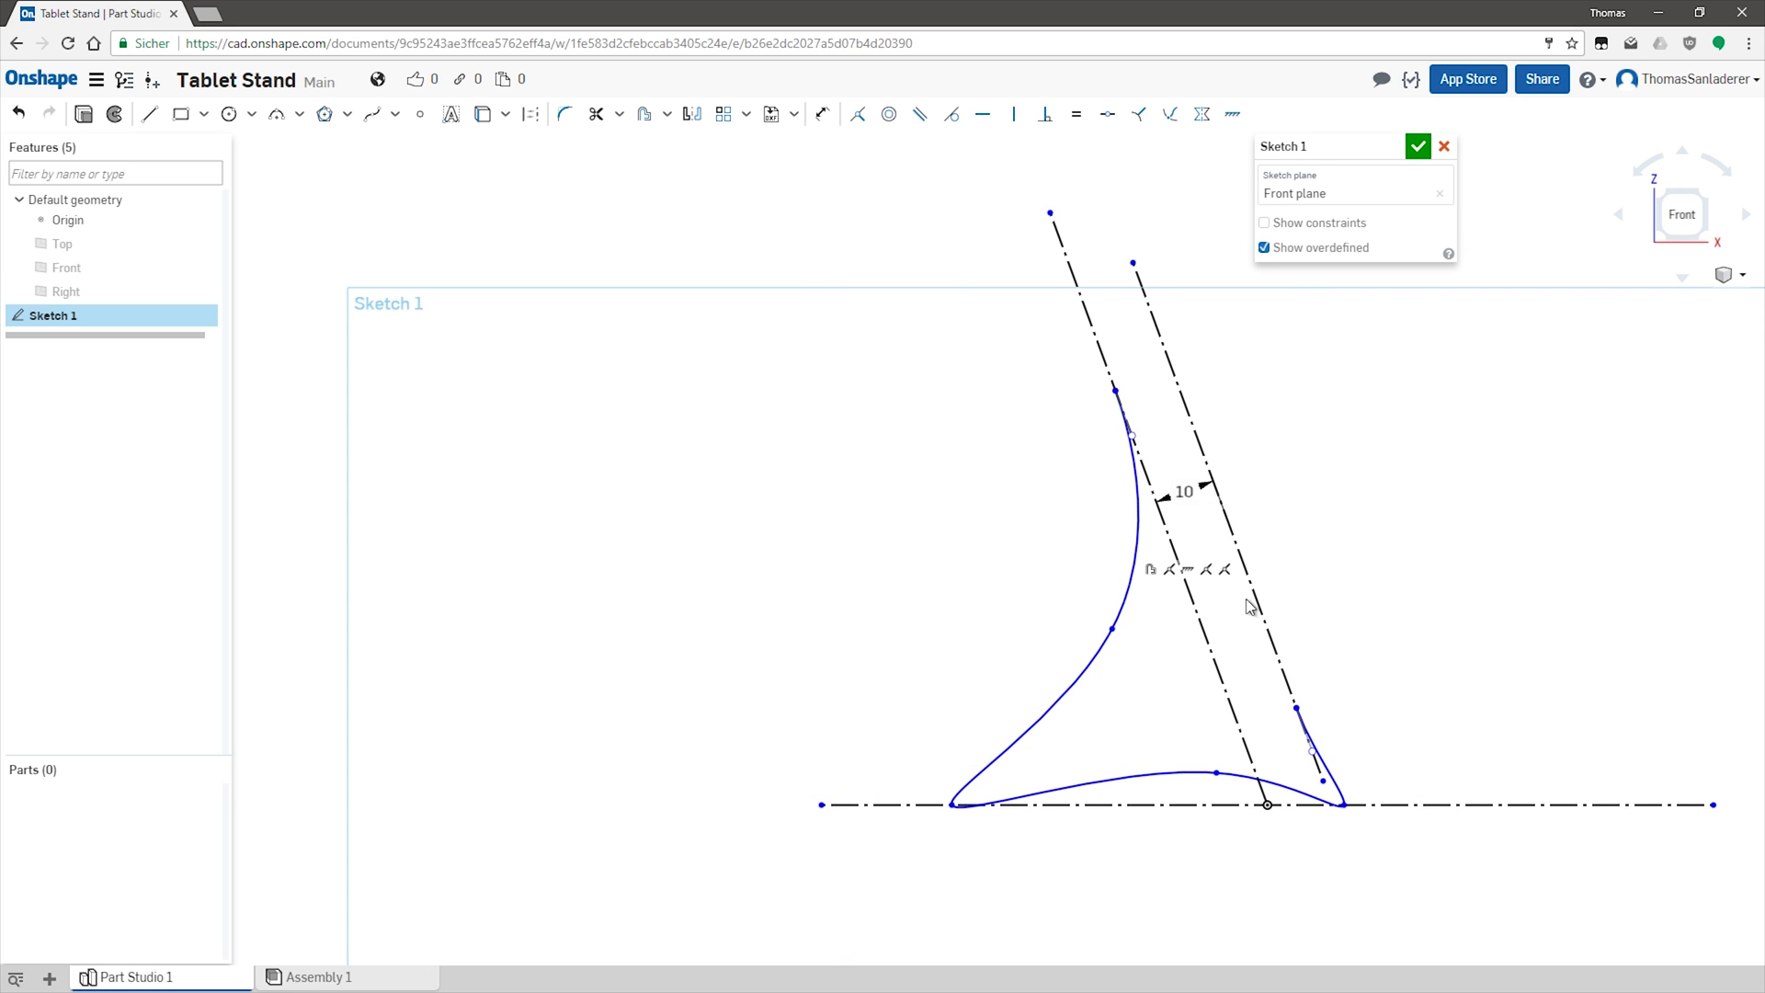
left_click(1417, 150)
Extrude the spline as a new surface, symmetric about the sketch plane, with a depth of 150 mm.
right_click_drag(1386, 633, 1305, 644)
left_click(1149, 577)
left_click(167, 116)
left_click(1403, 172)
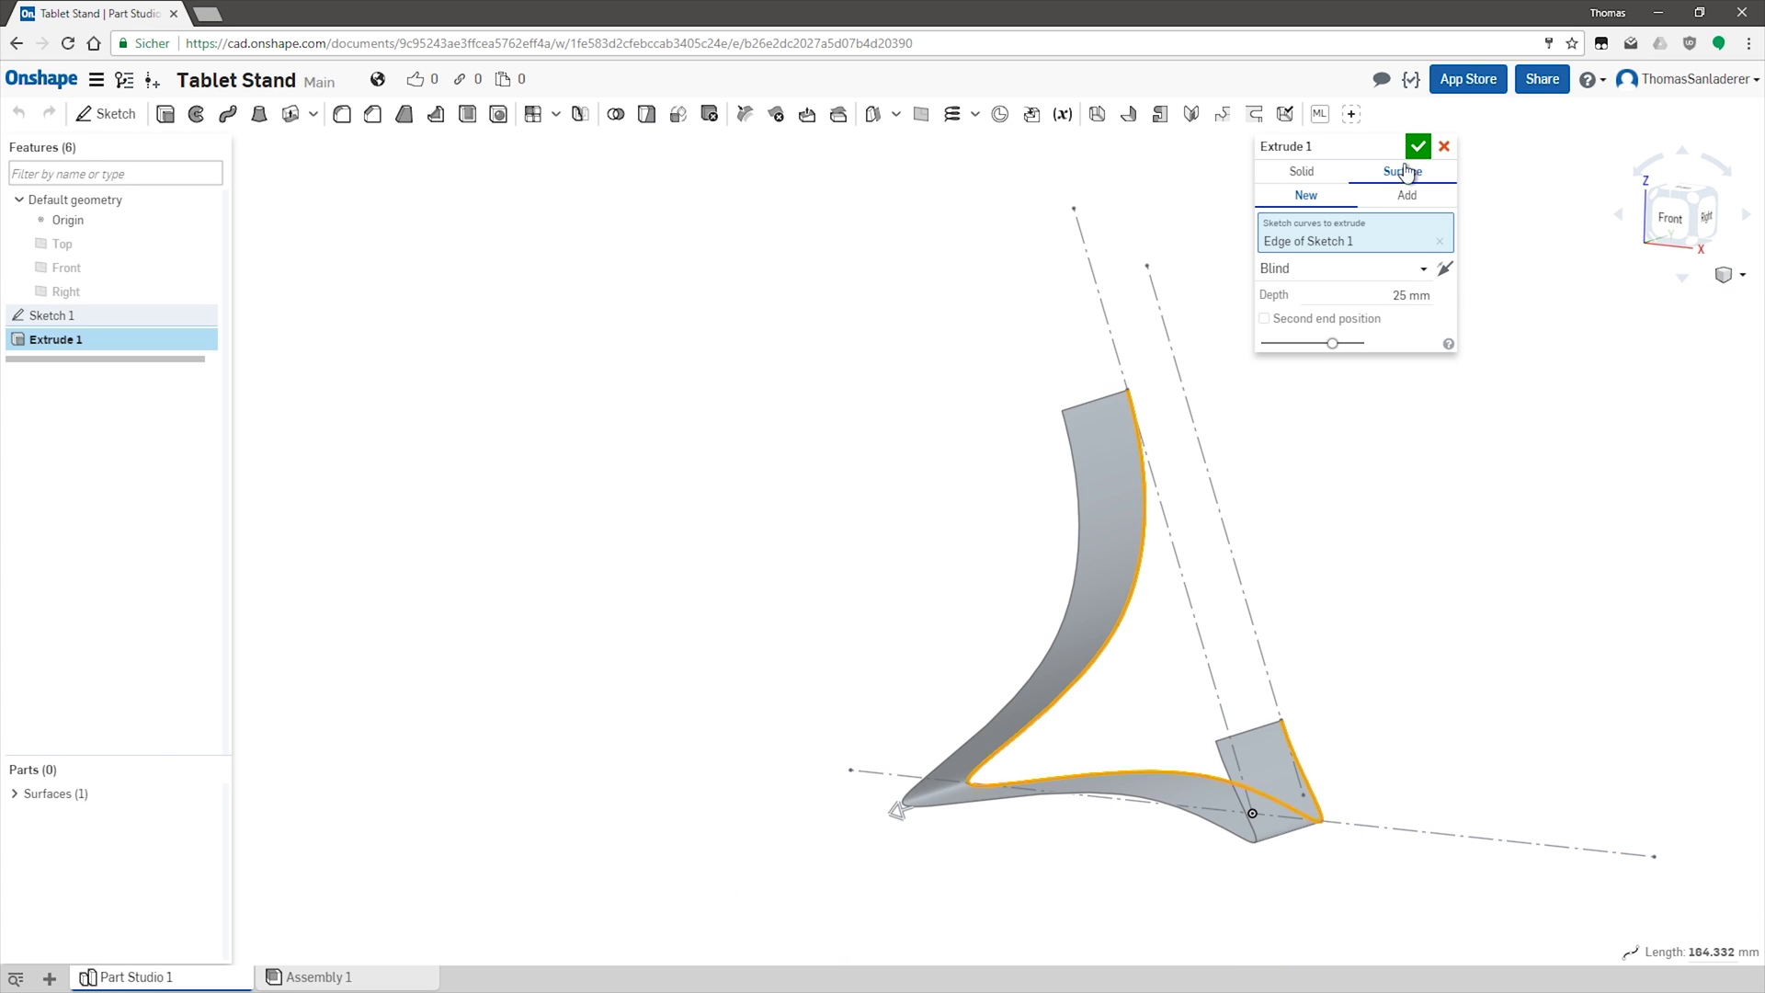
left_click(1395, 274)
left_click(1351, 309)
type("150")
key("Return")
mouse_move(1195, 459)
right_mouse_down()
mouse_move(1123, 579)
mouse_move(1134, 614)
right_mouse_up()
key("Return")
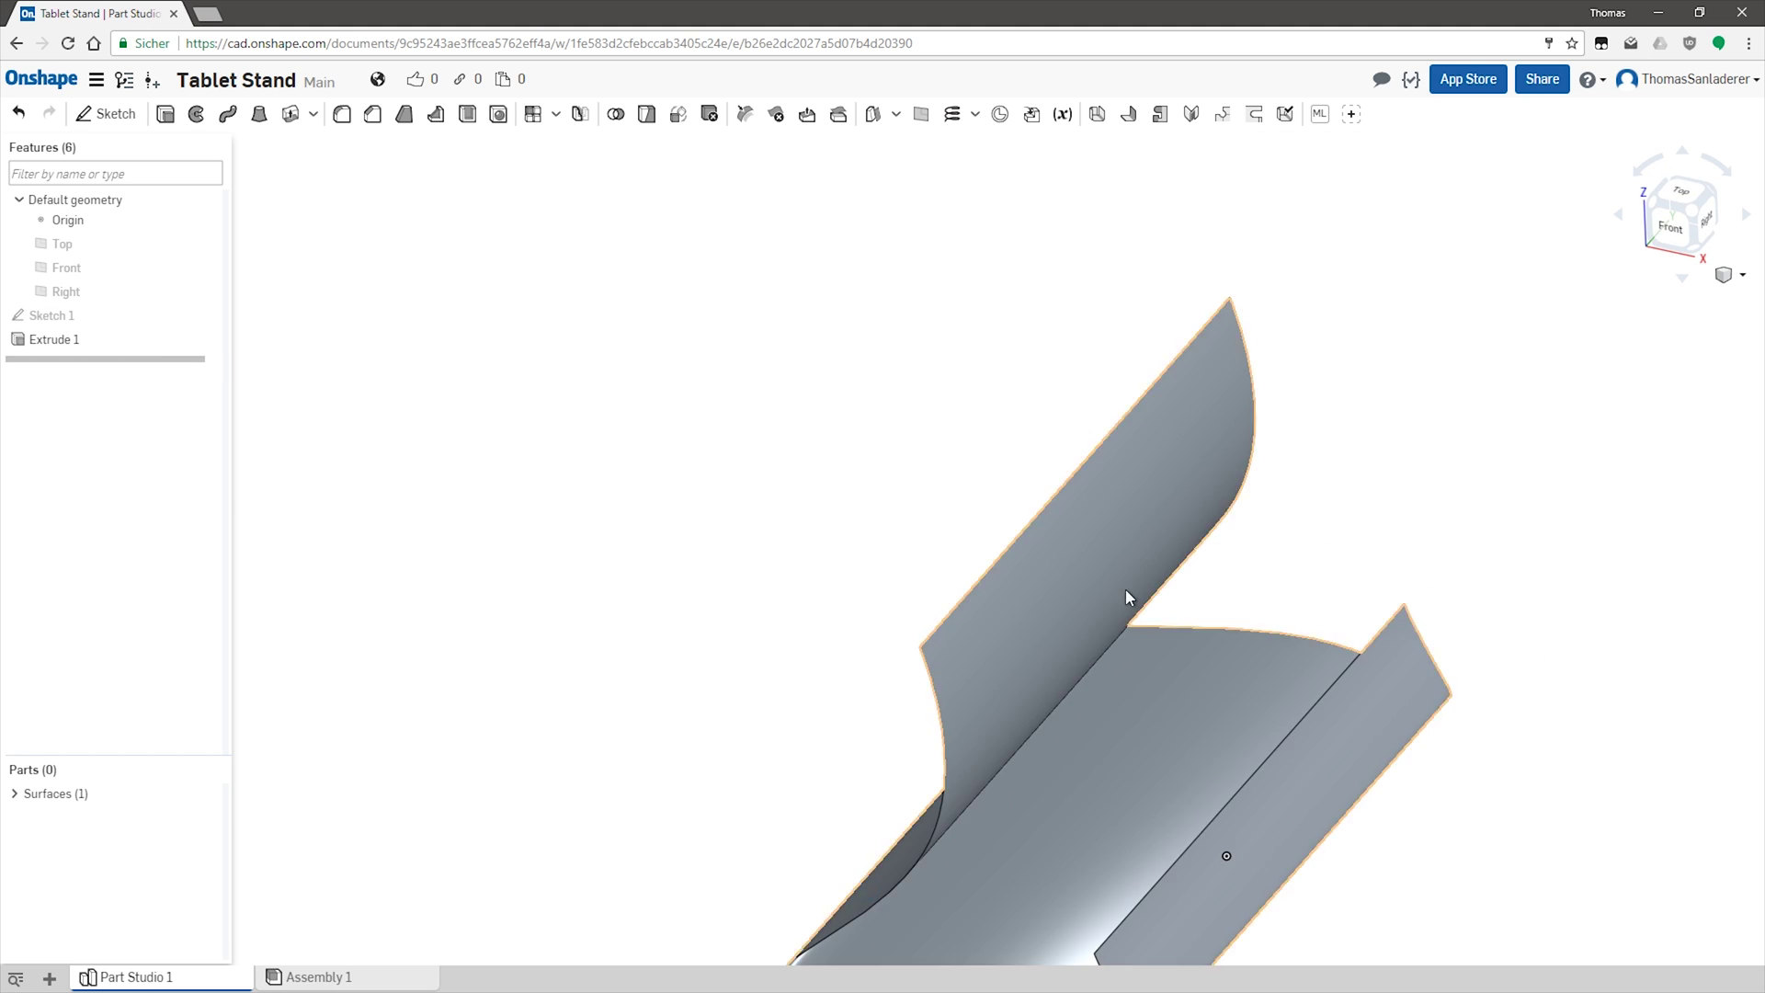
Edit the profile sketch and dimension the original slanted line's upper end 100 mm above the baseline.
double_click(52, 316)
left_click(1672, 237)
key("d")
left_click(823, 816)
left_click(792, 363)
left_click(564, 555)
type("100")
key("Return")
scroll(1271, 586, "down", 2)
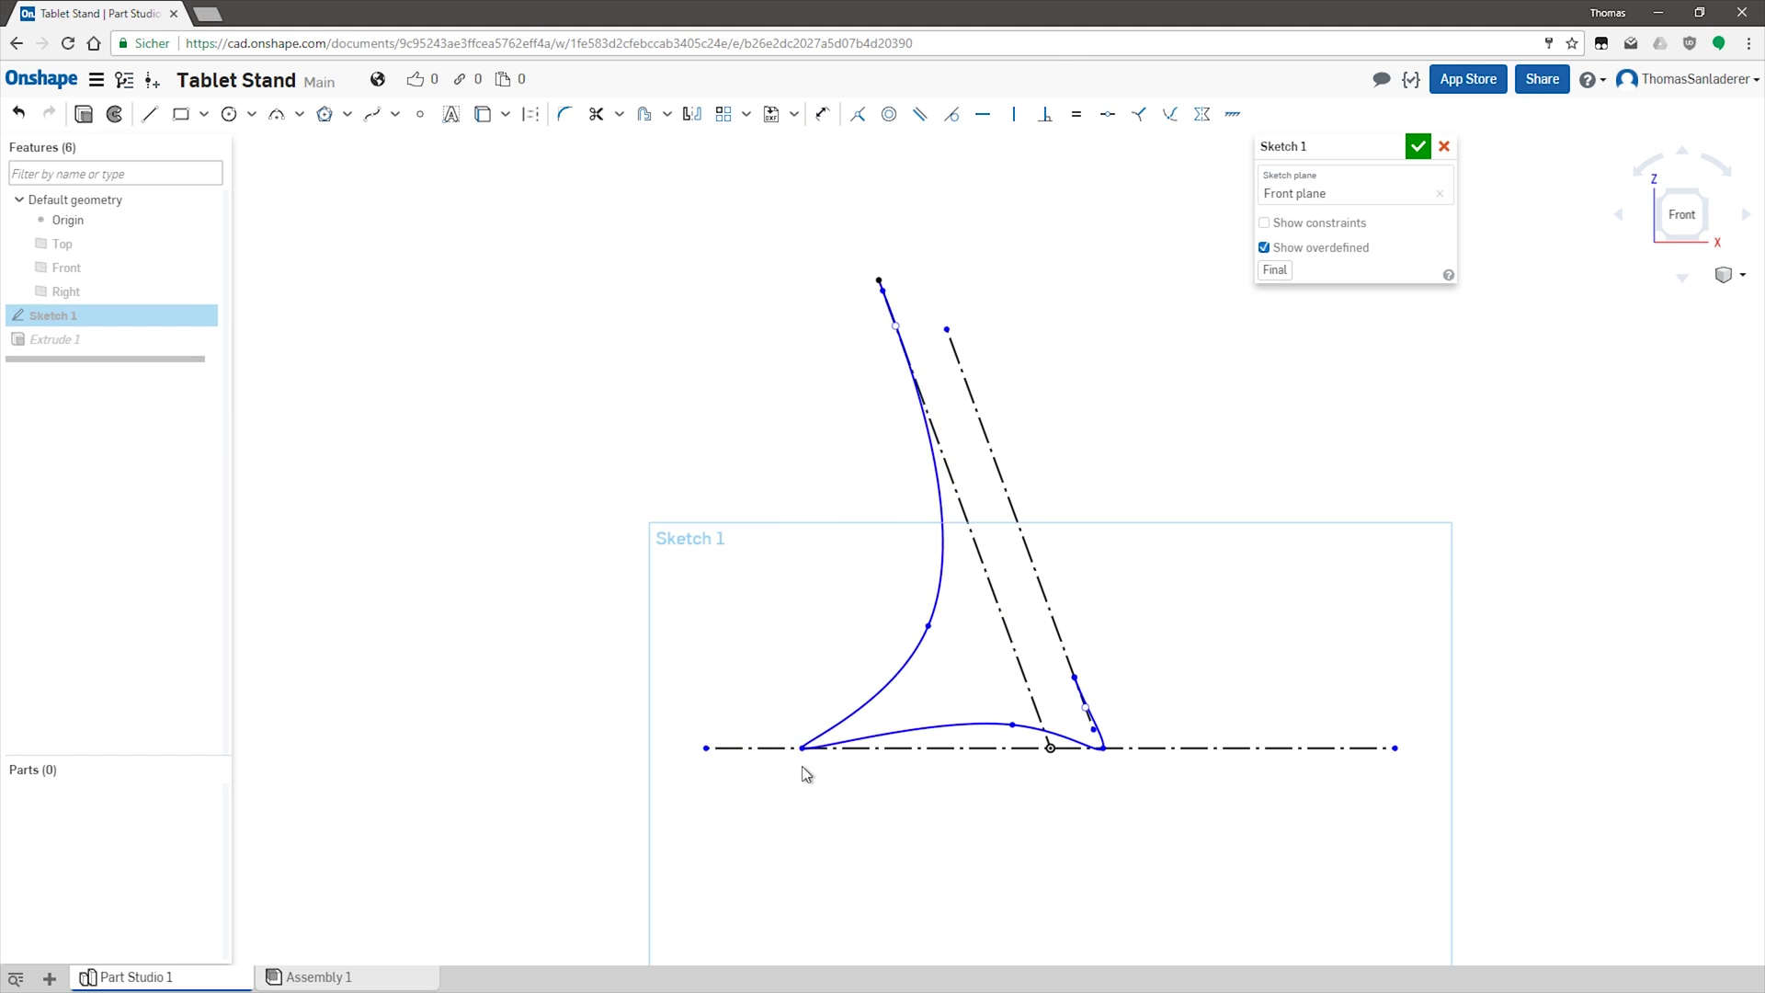
Dimension the spline's front lip endpoint 15 mm above the baseline.
scroll(1025, 725, "up", 2)
key("d")
left_click(1222, 755)
left_click(1092, 657)
left_click(1230, 731)
type("15")
key("Return")
scroll(1361, 708, "down", 3)
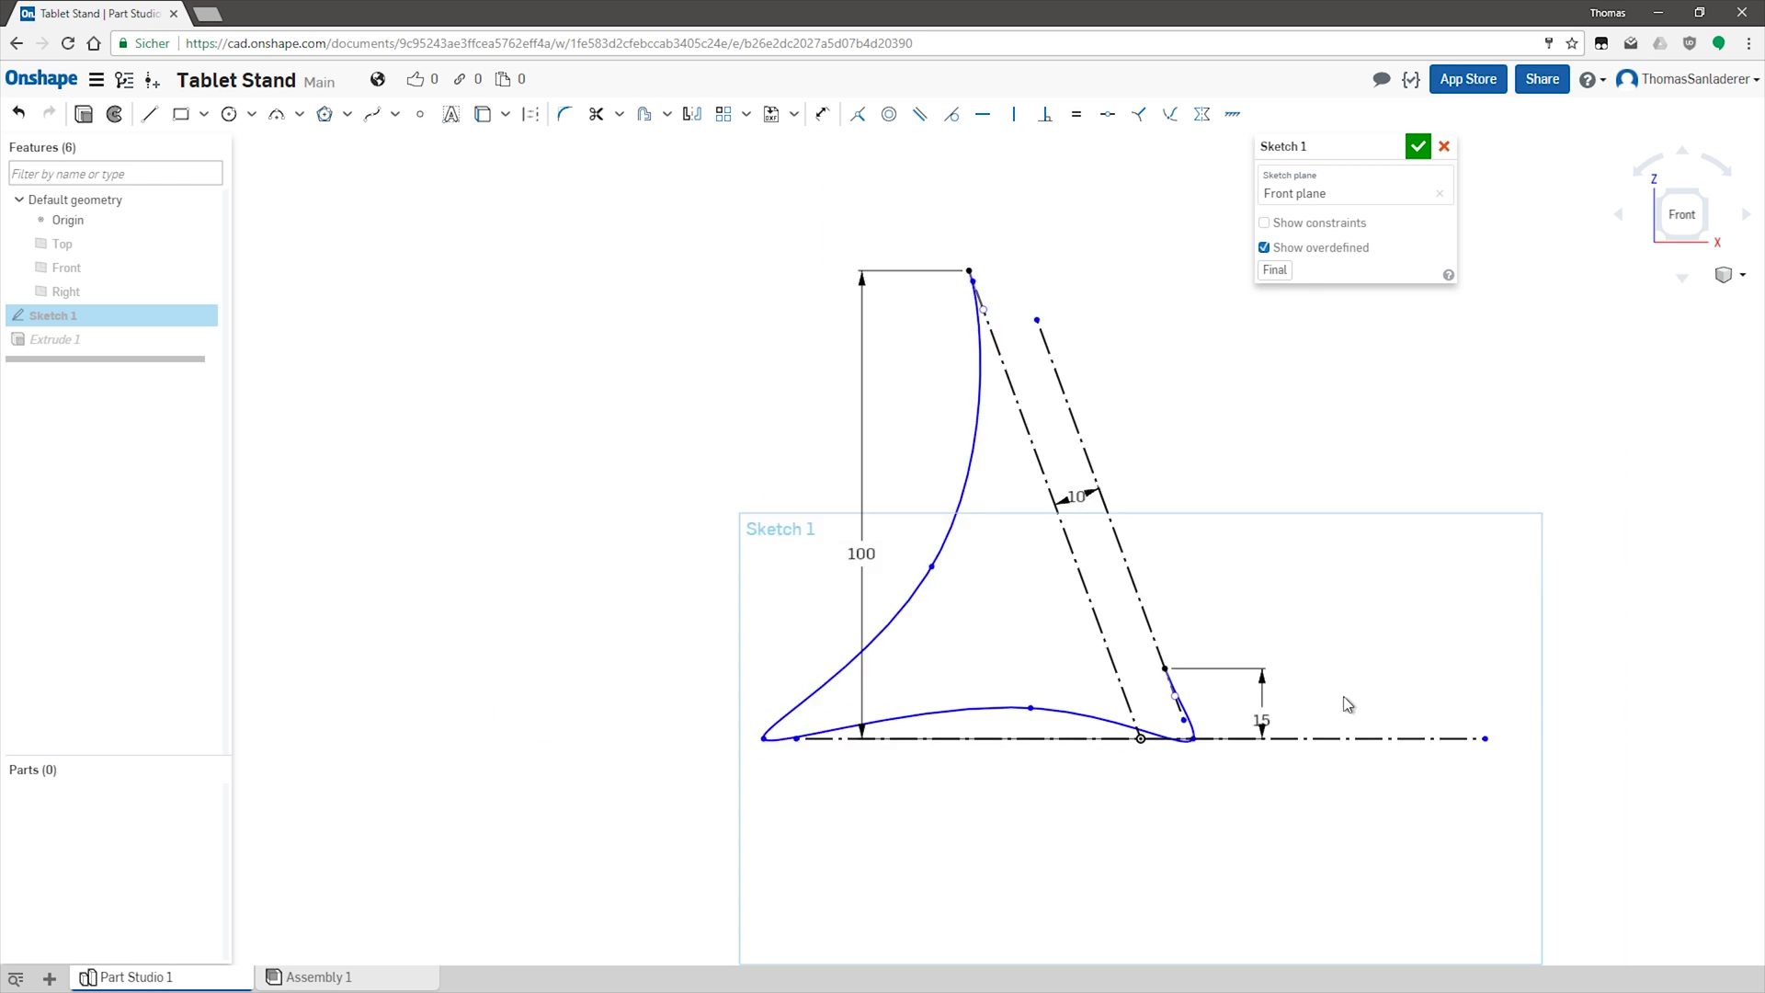
Set the distance between the two slanted lines to 7 mm and finish the sketch.
scroll(883, 680, "up", 2)
double_click(1171, 479)
type("7")
key("Return")
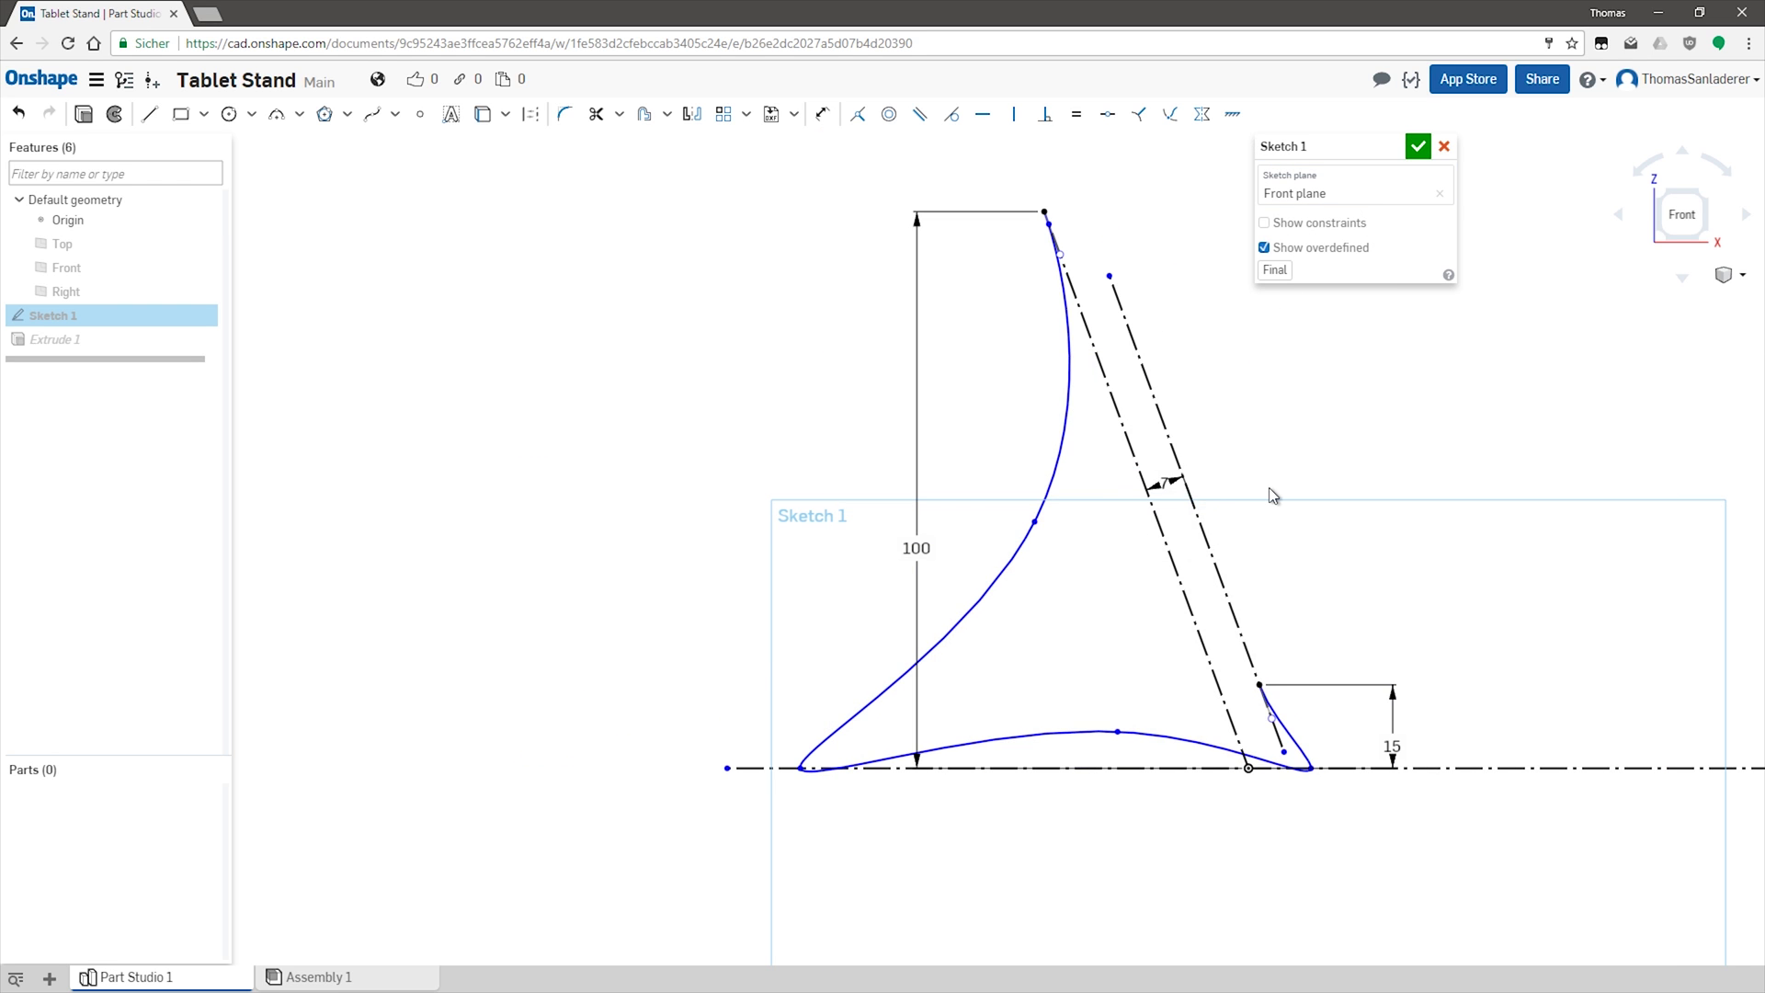
left_click(1419, 146)
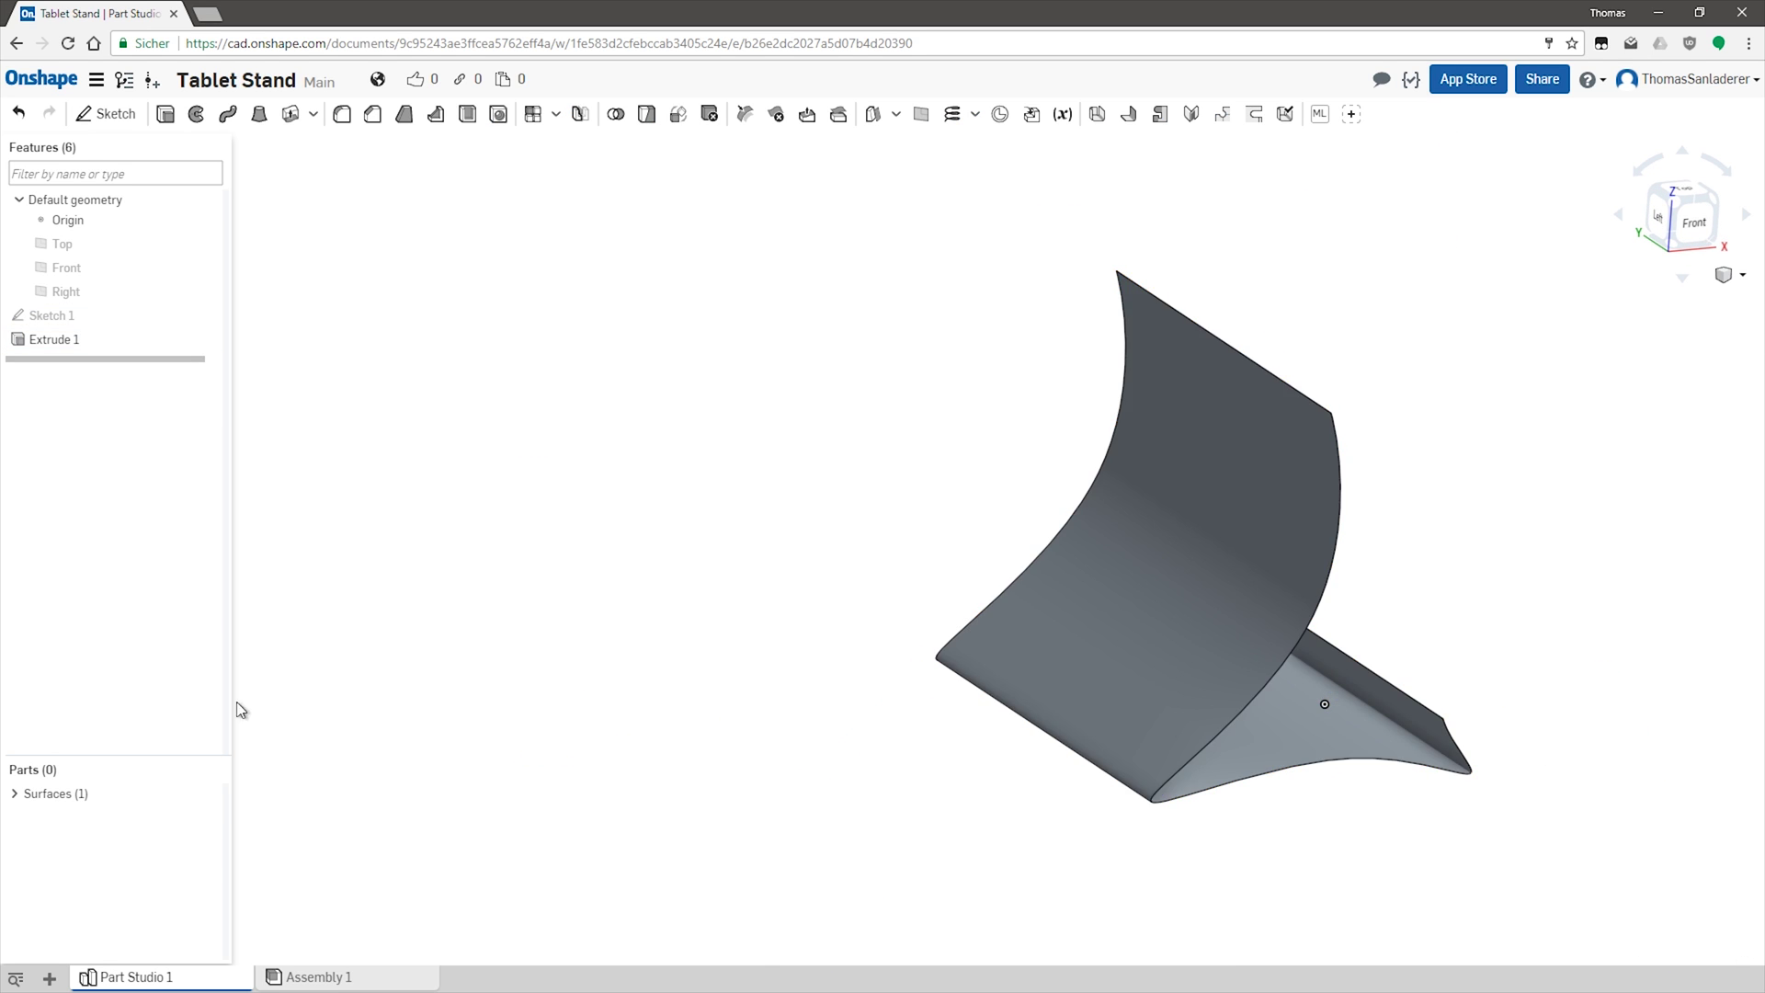
Thicken the extruded surface by 3 mm toward its outer side as a new part.
left_click(290, 114)
right_click_drag(744, 523, 634, 508)
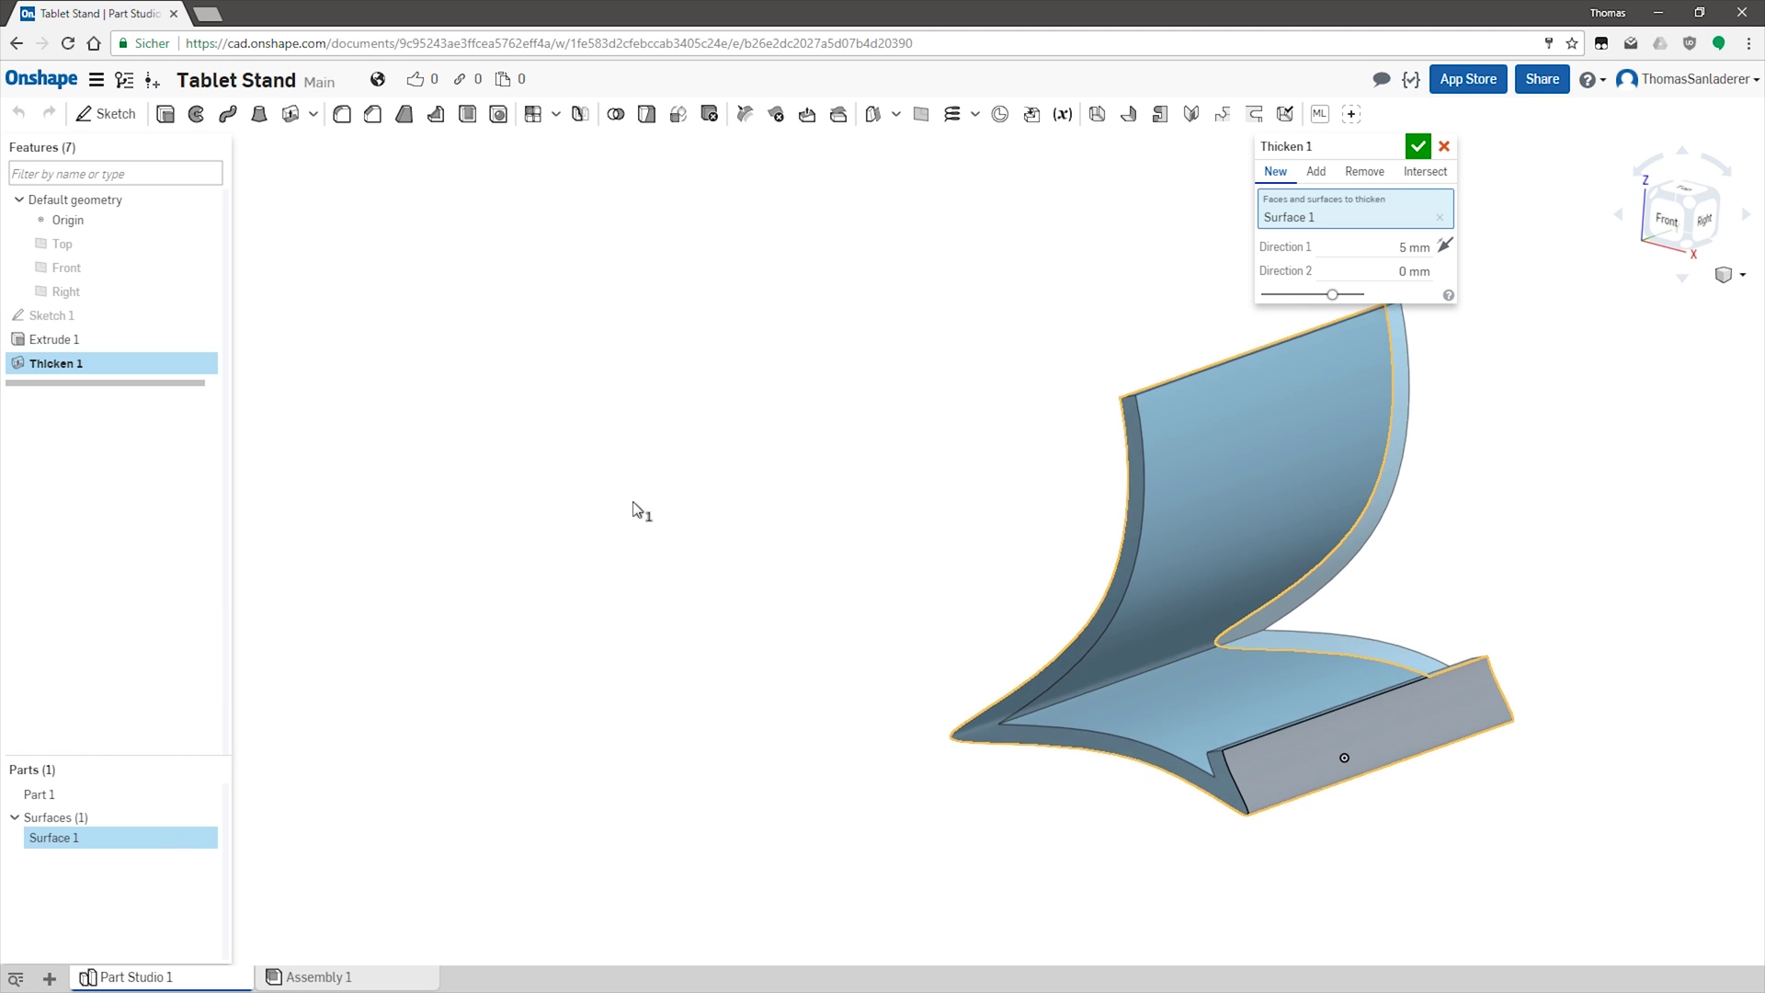
scroll(1322, 650, "up", 1)
right_click_drag(1324, 656, 1280, 662)
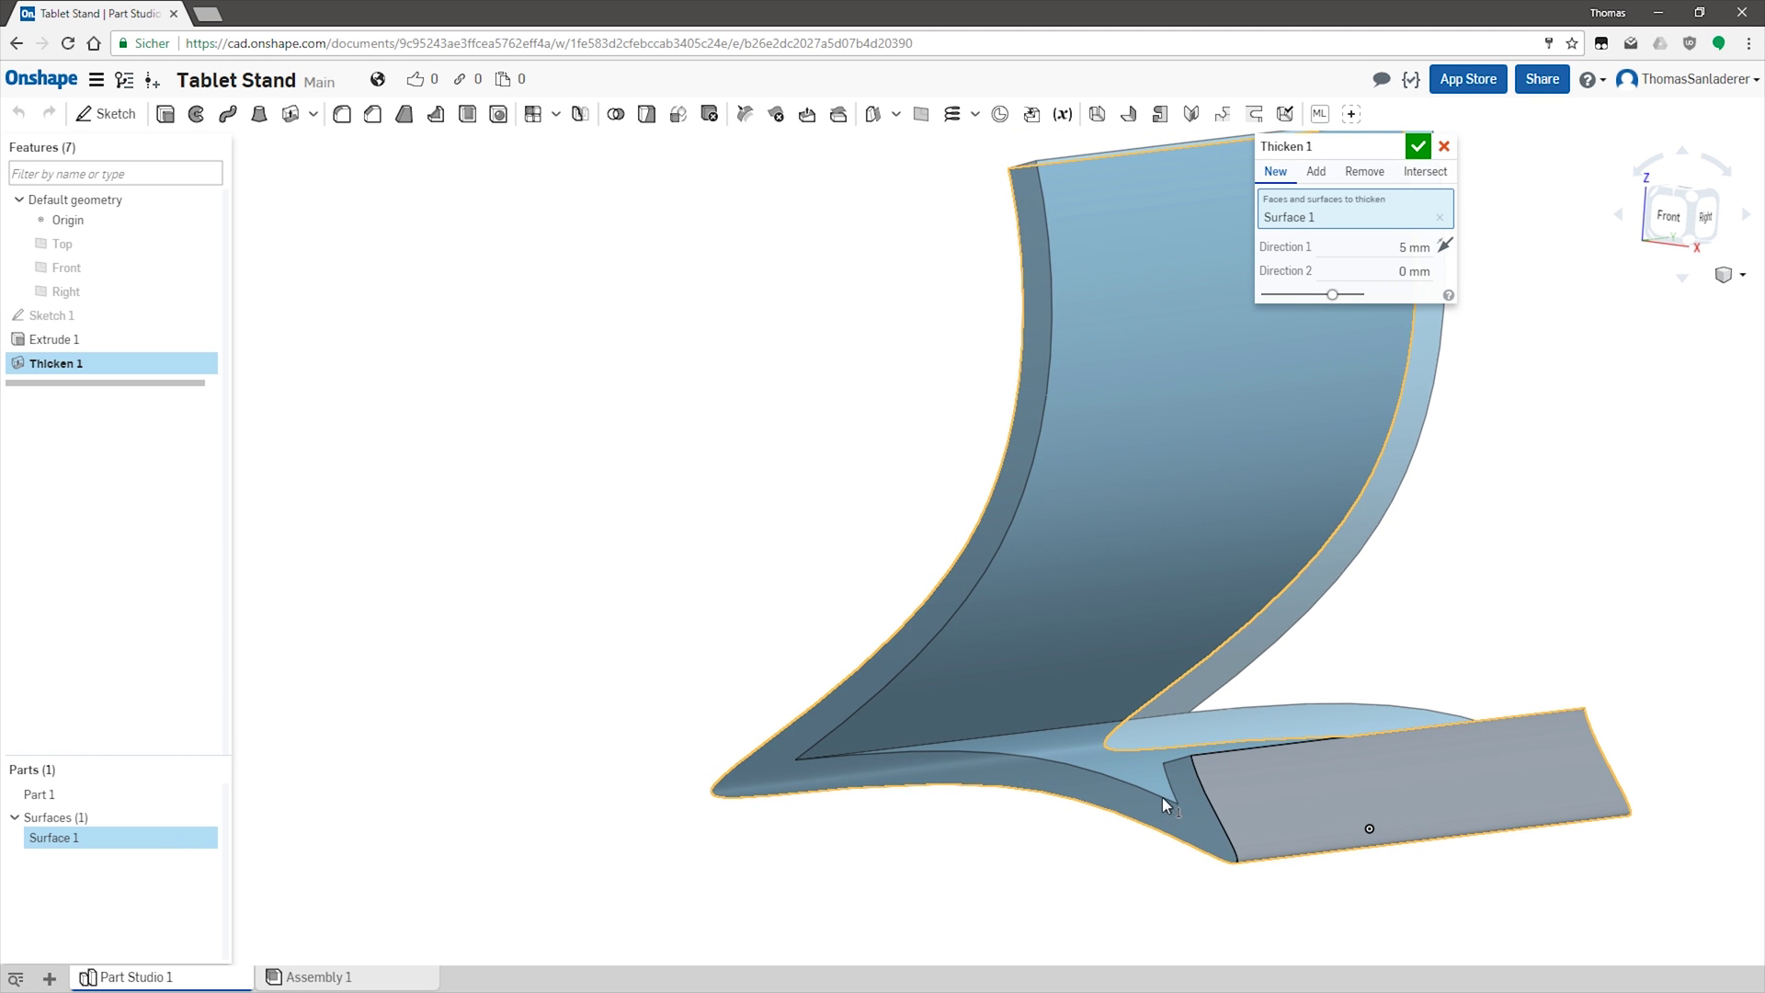
left_click(1445, 245)
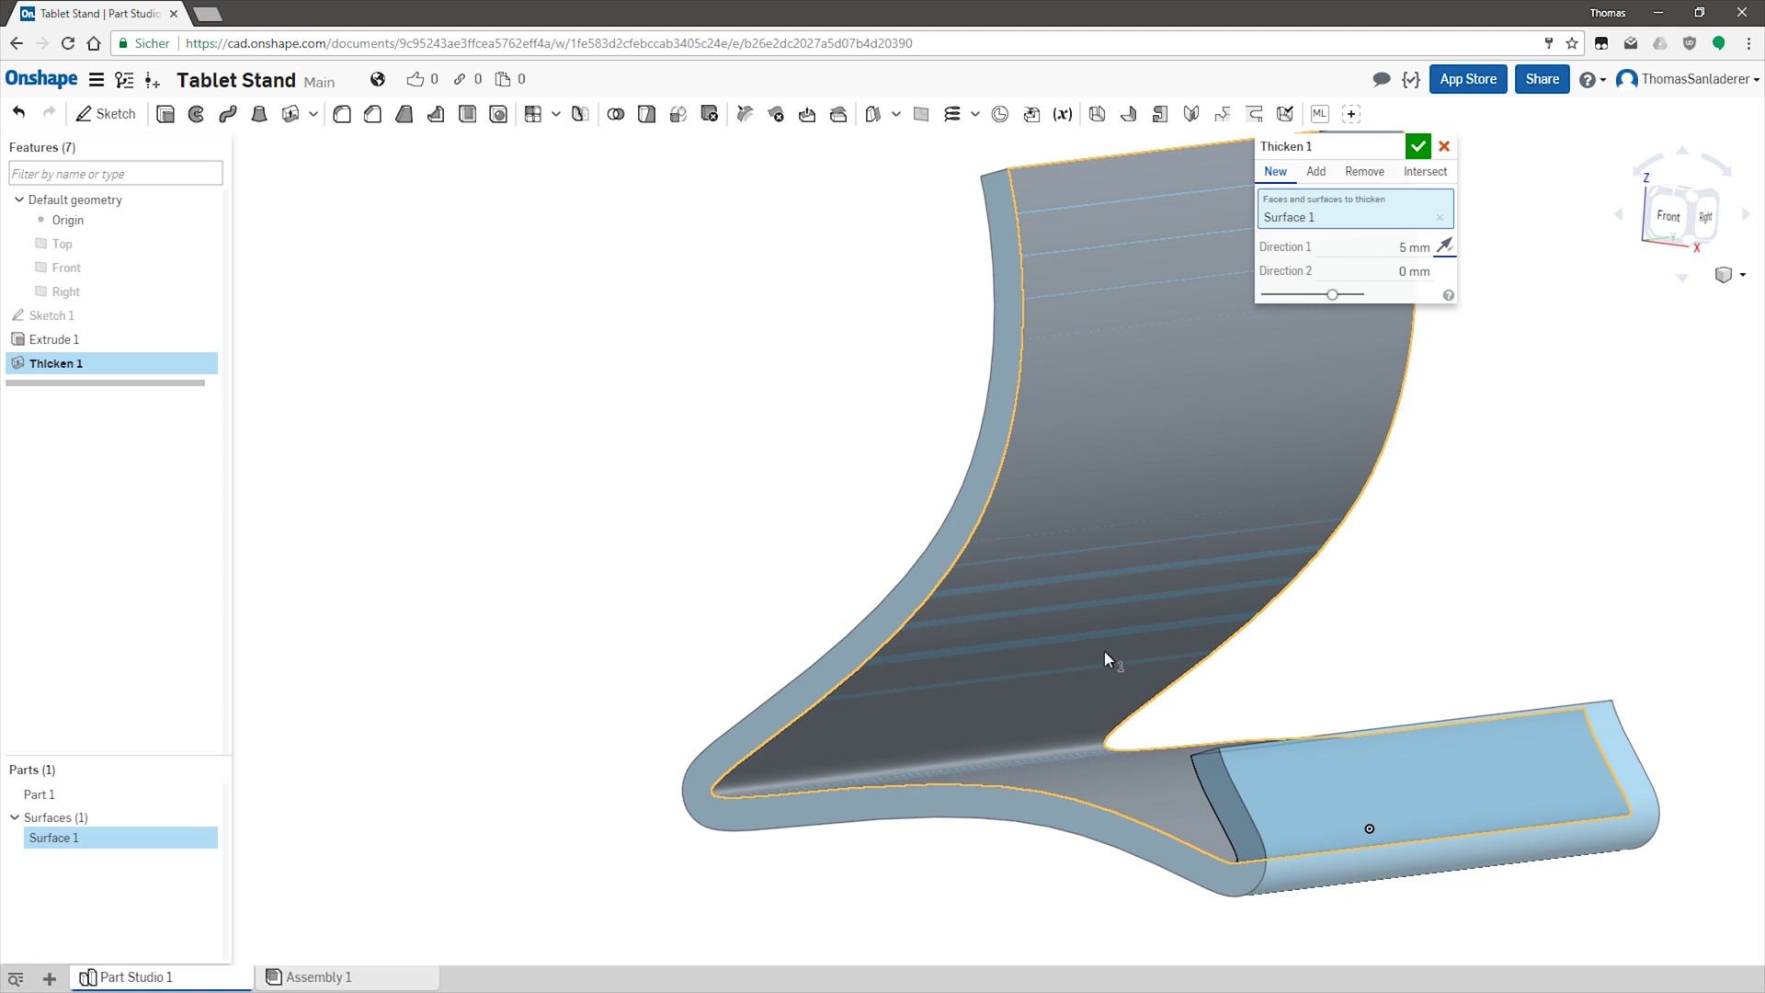
right_click_drag(1111, 662, 1291, 591)
key("Tab")
type("3")
key("Return")
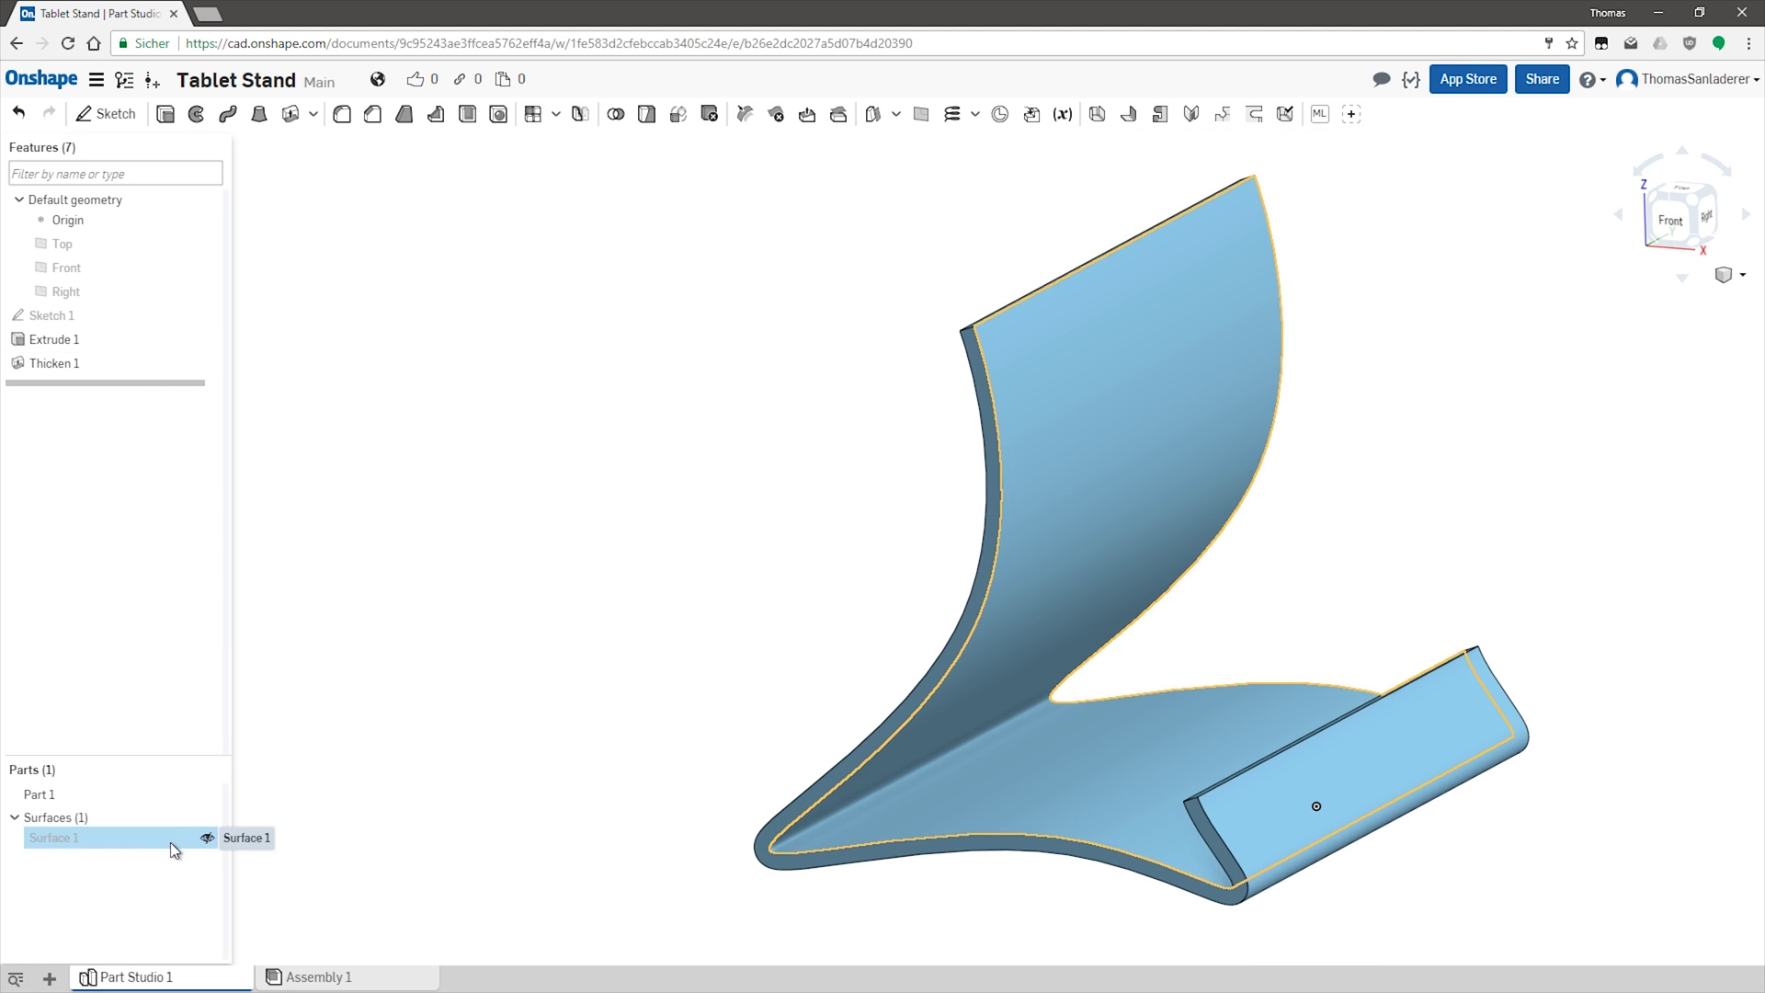
Delete the leftover surface from which the solid part was thickened.
key("Delete")
right_click_drag(1438, 505, 1432, 418)
scroll(1433, 418, "down", 2)
right_click_drag(1563, 524, 1453, 506)
Start a second sketch on the Front plane and keep the default planes hidden.
key("p")
scroll(1377, 609, "down", 1)
mouse_move(1420, 648)
right_mouse_down()
mouse_move(1377, 610)
mouse_move(1364, 657)
right_mouse_up()
key("p")
left_click(105, 113)
key("p")
left_click(66, 268)
key("n")
scroll(644, 275, "up", 2)
key("p")
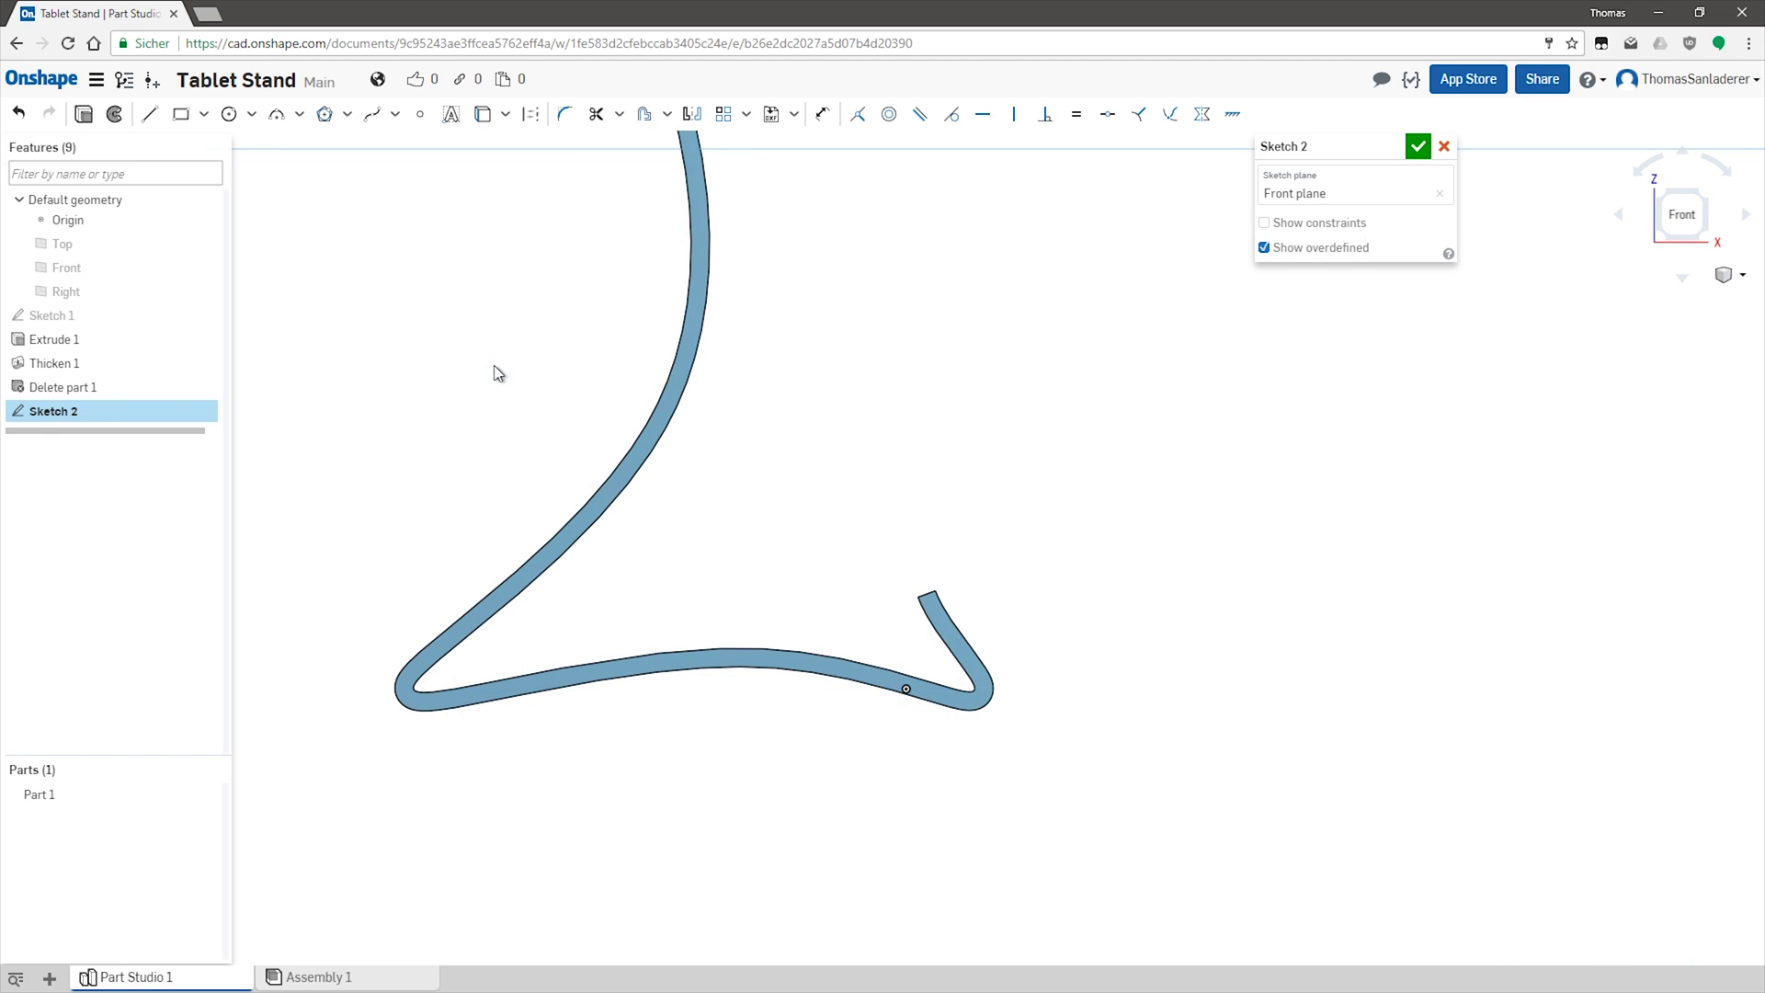
Sketch an arc between the backrest and the base, and project the stand profile's inner edge into the sketch.
key("Escape")
scroll(1003, 612, "down", 3)
left_click(962, 654)
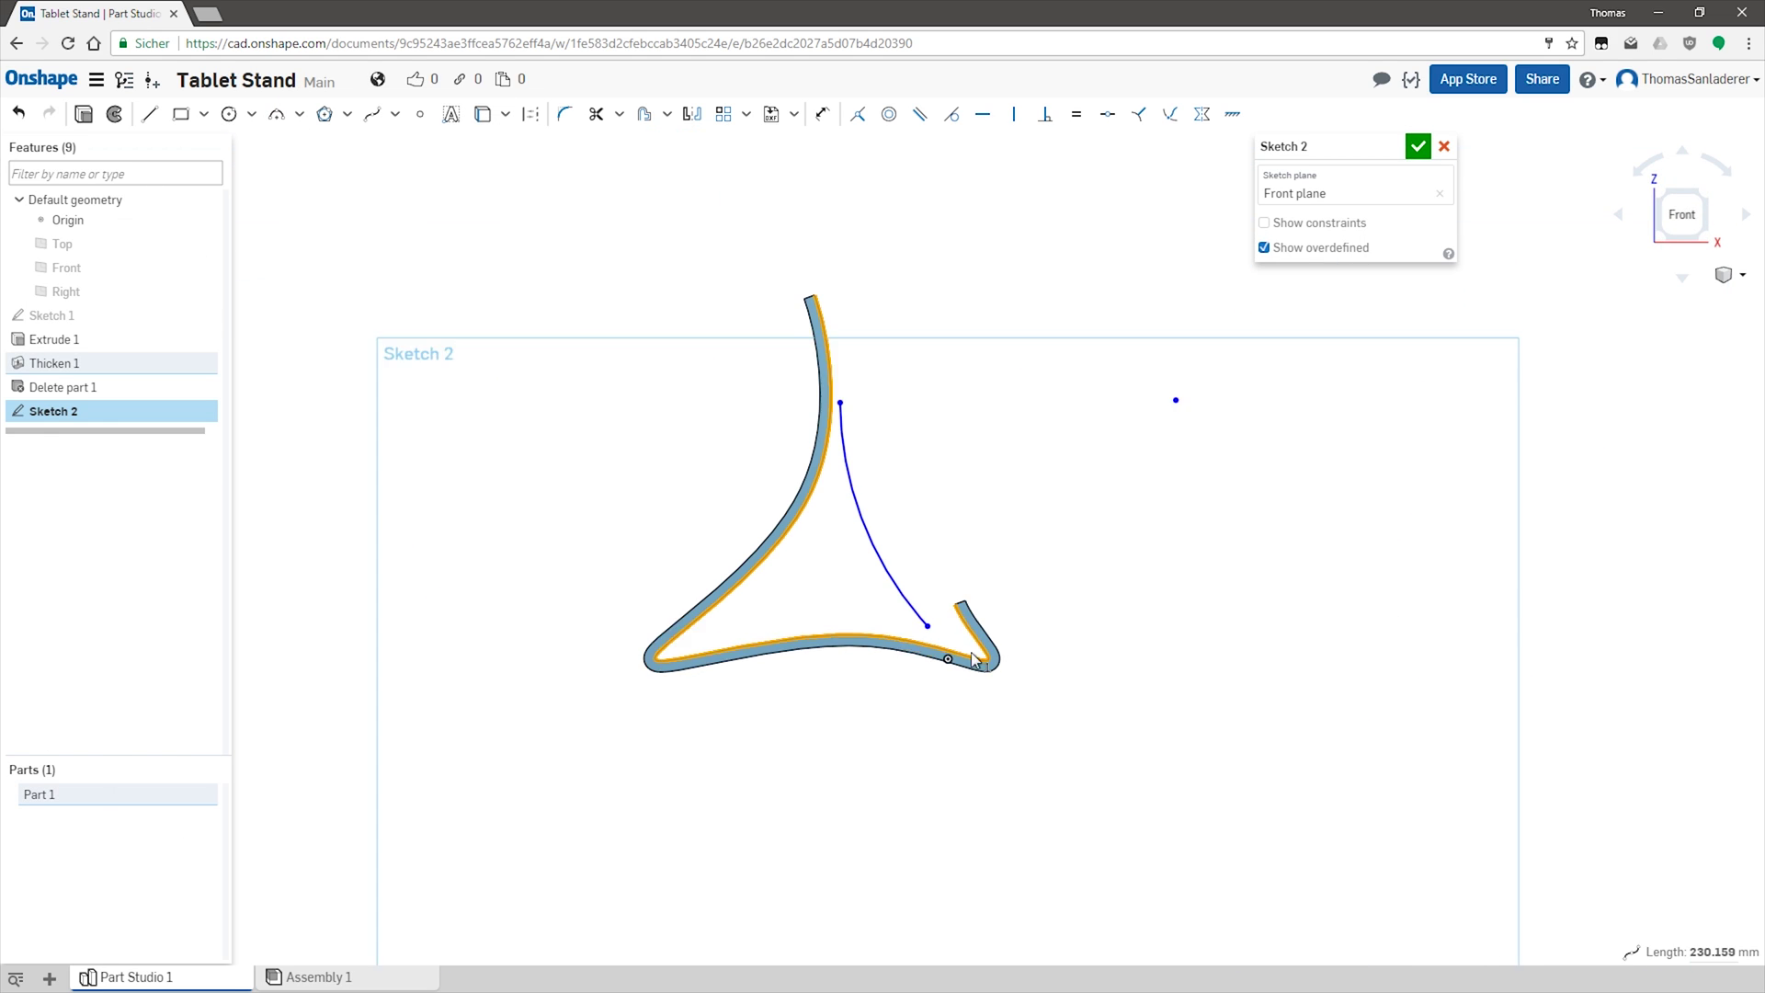
scroll(839, 400, "up", 2)
left_click(483, 116)
left_click(204, 795)
Try to attach the arc's ends to the profile's inner edge and adjust its curvature, and undo these changes.
scroll(828, 409, "up", 3)
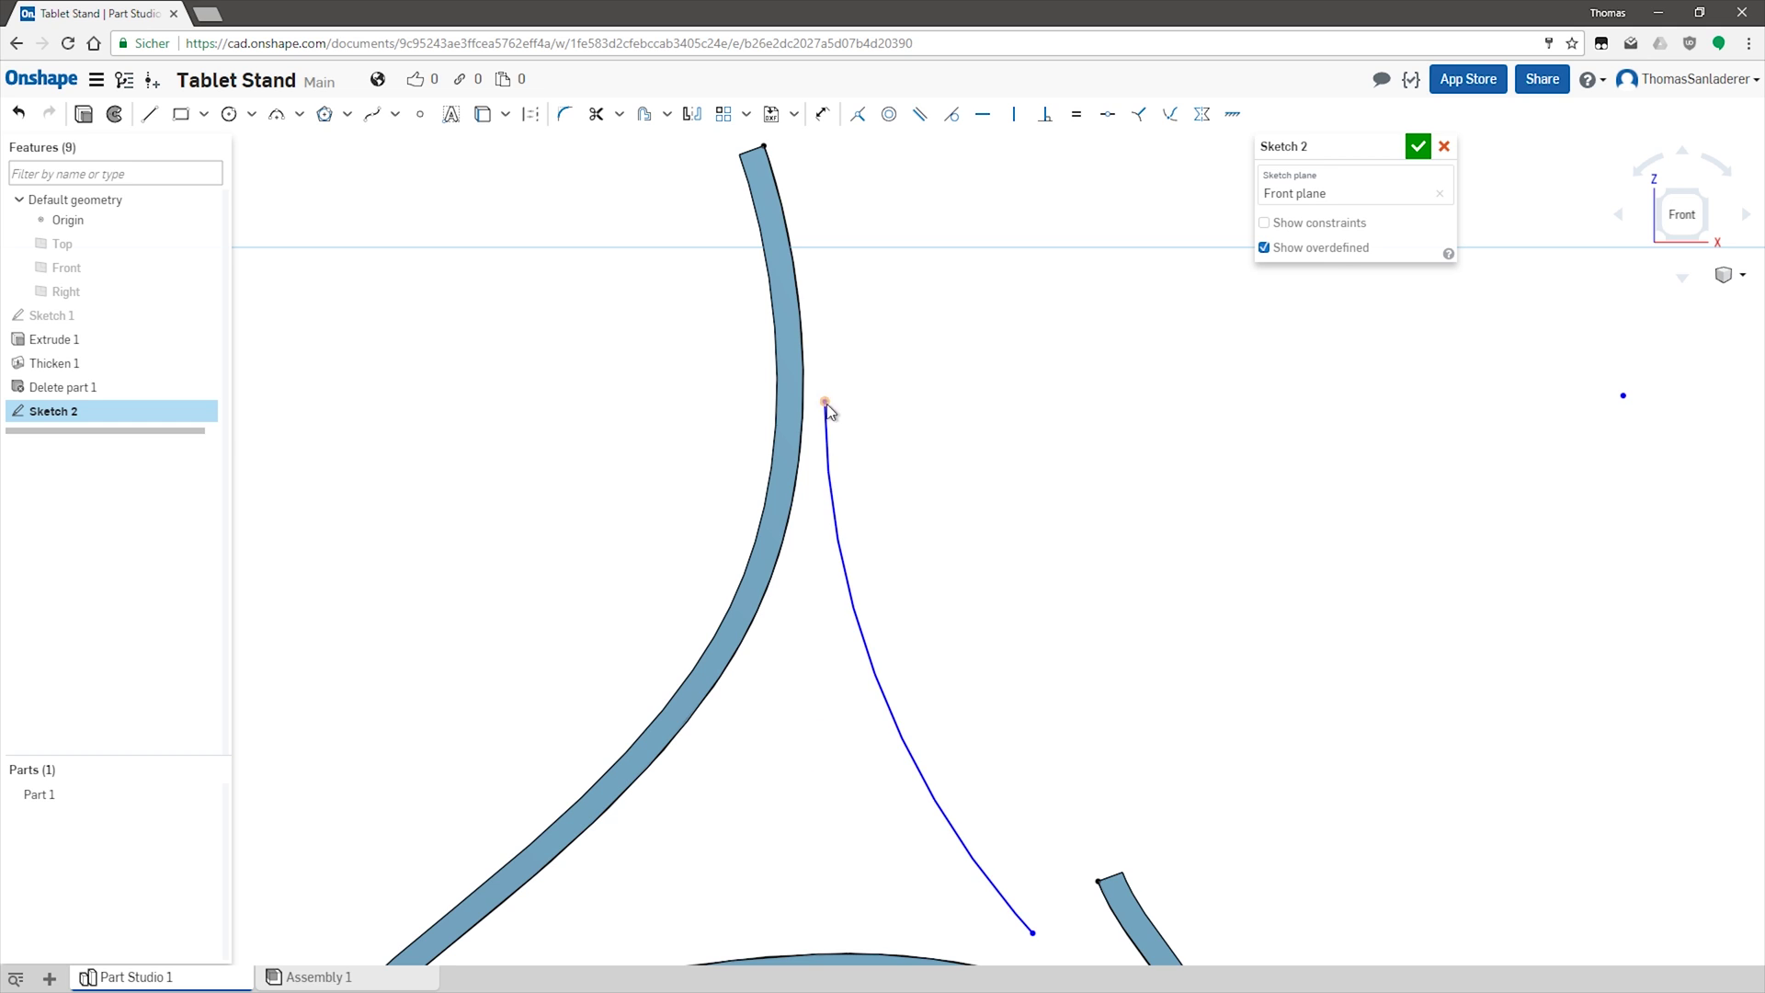
scroll(937, 515, "down", 1)
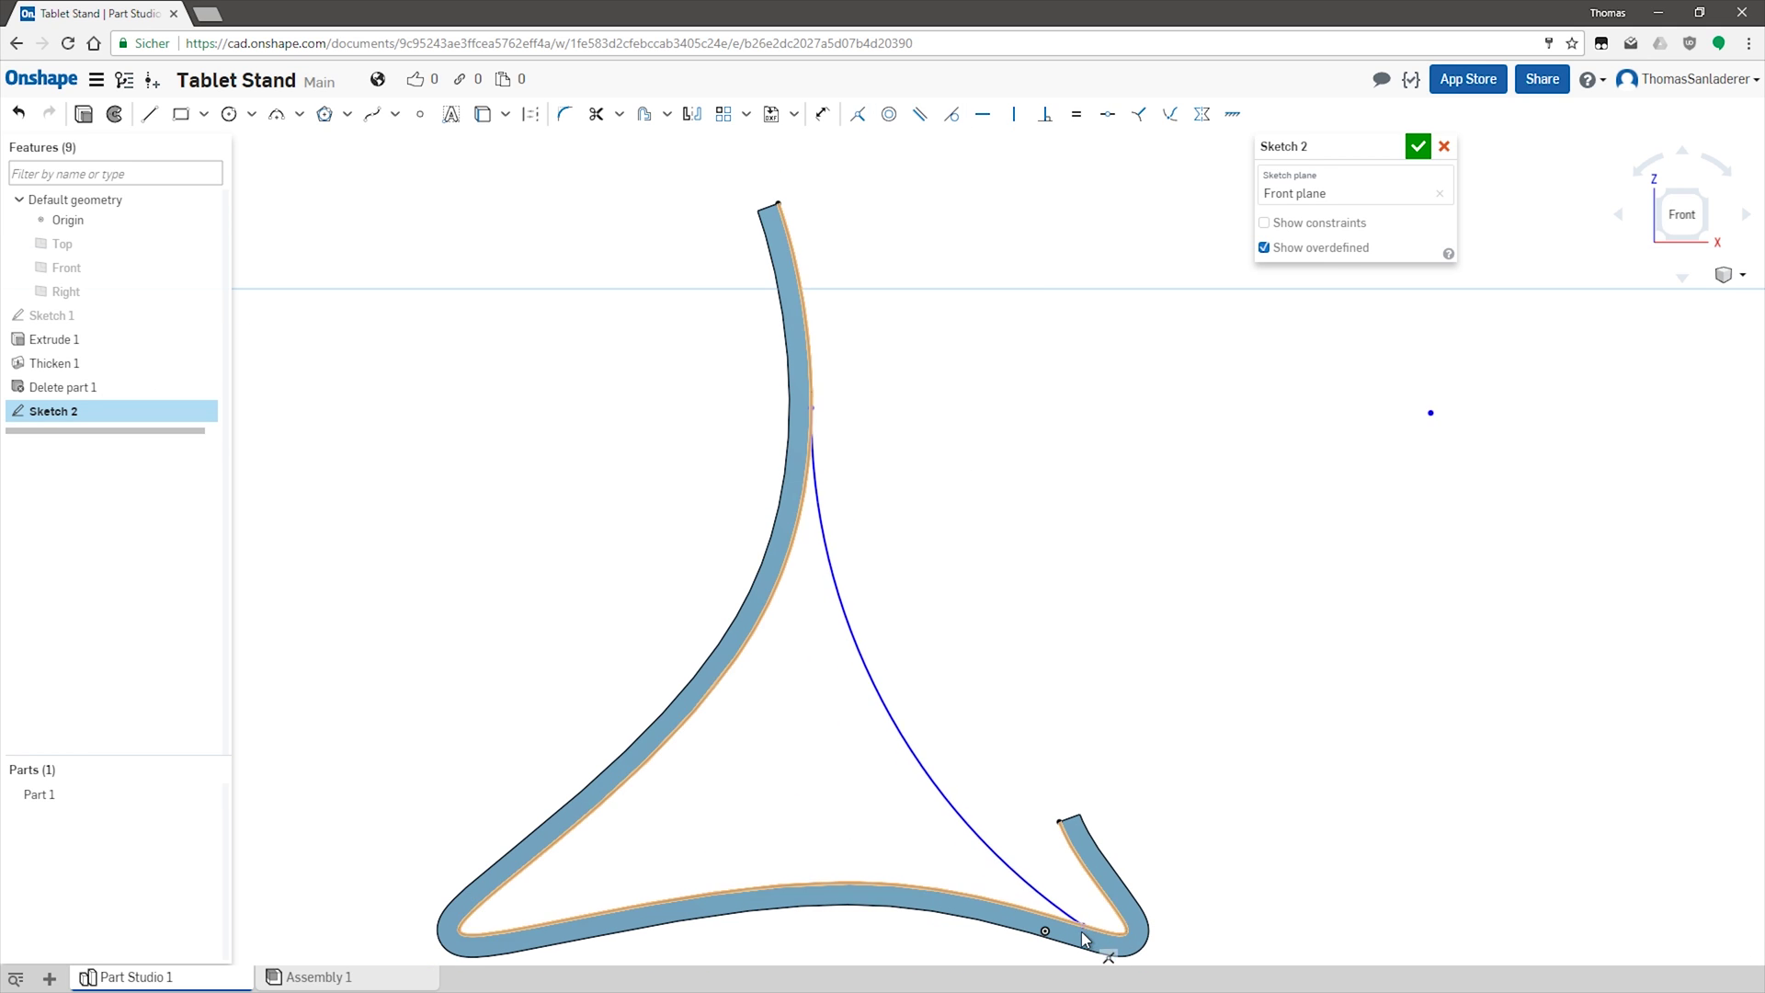
left_click_drag(1028, 919, 1010, 904)
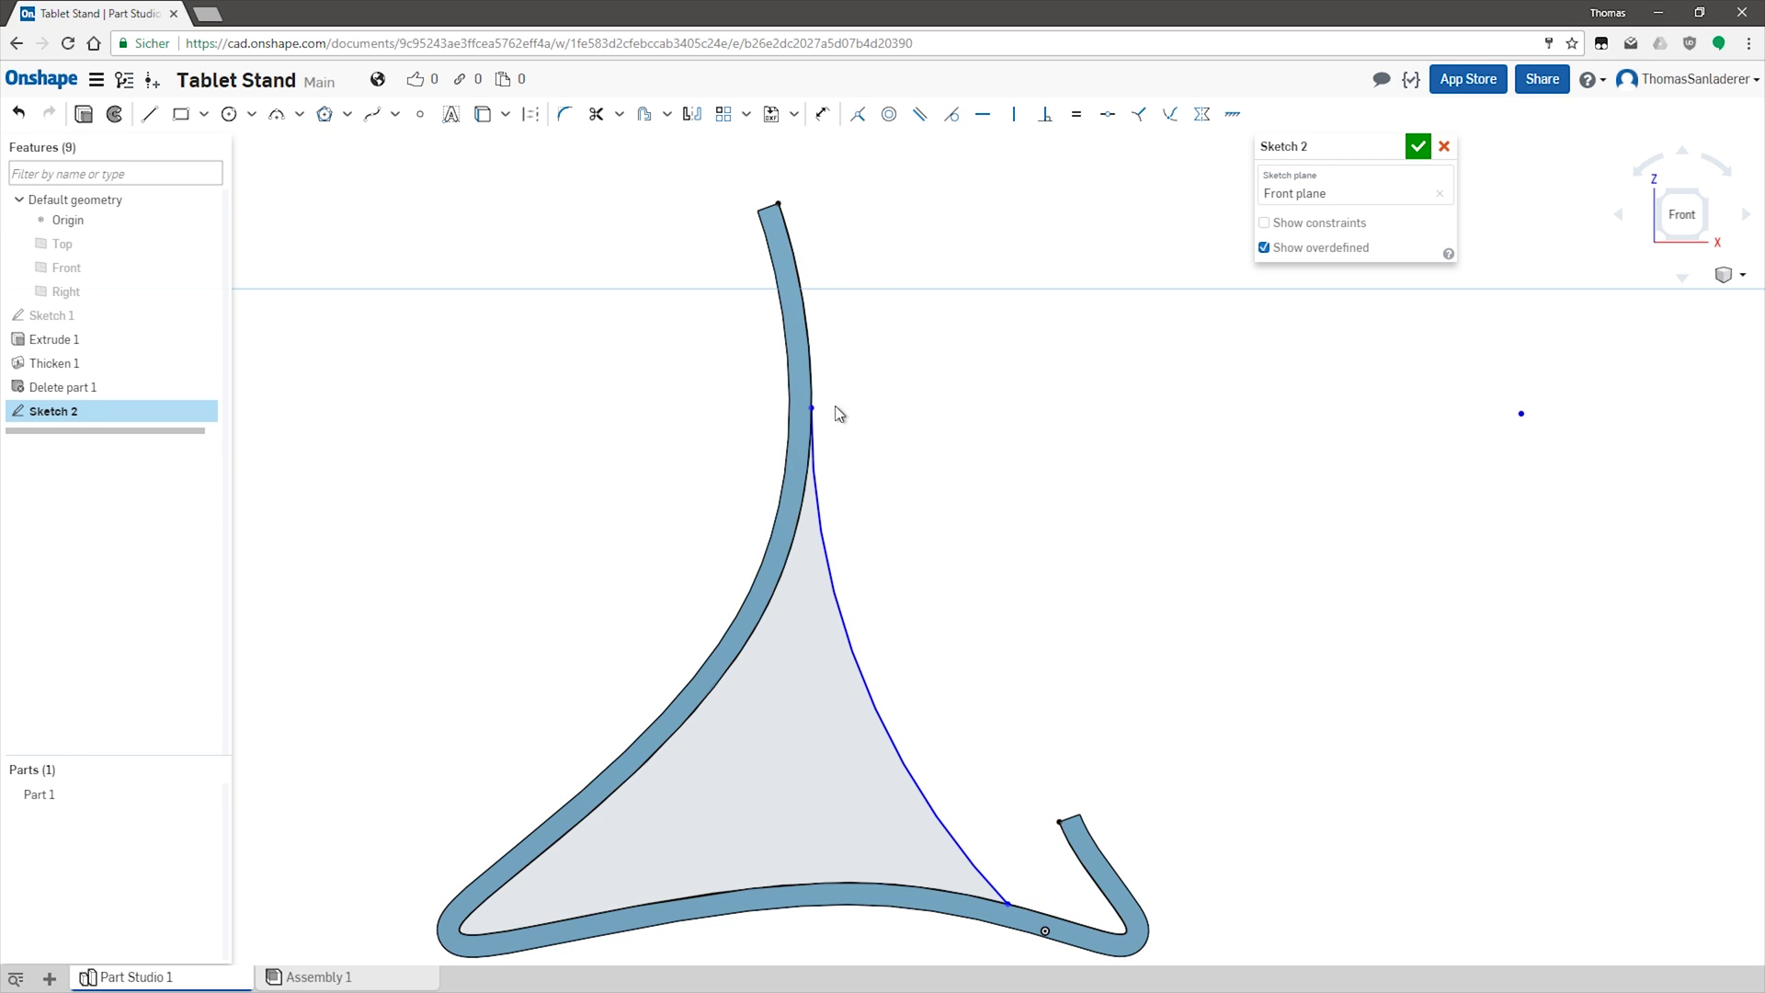
left_click(210, 795)
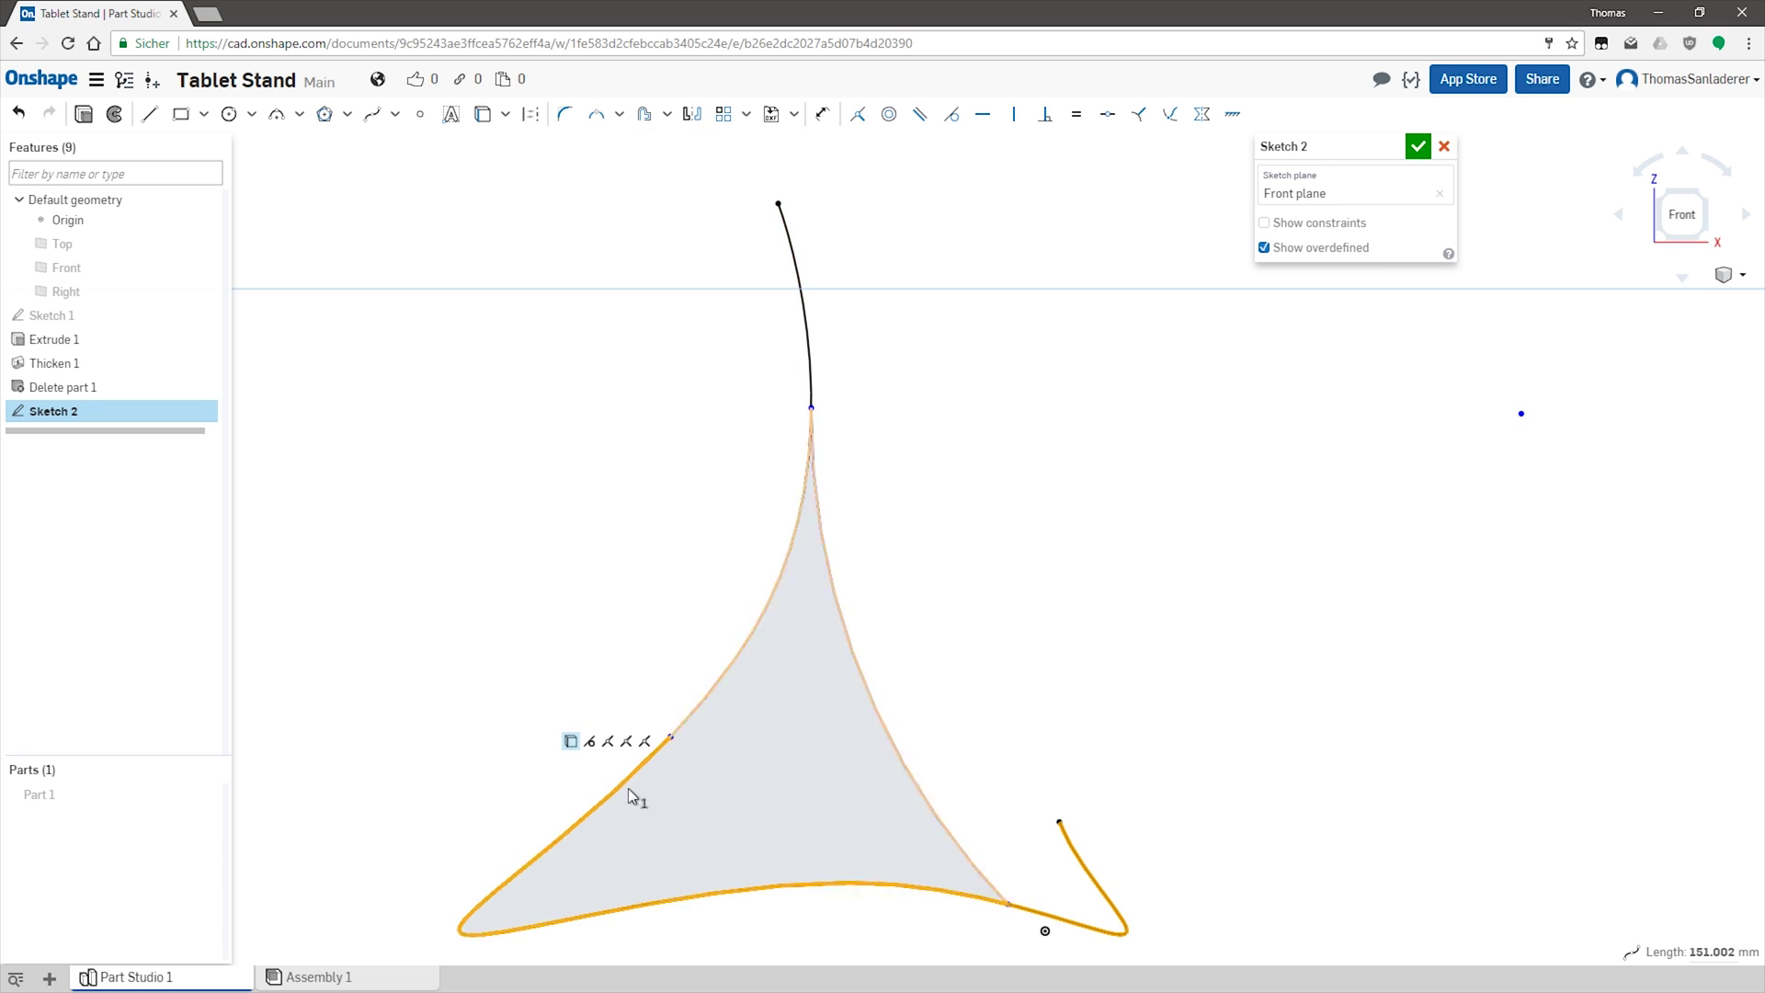
middle_click_drag(1011, 909, 1008, 896)
left_click_drag(1008, 896, 1028, 901)
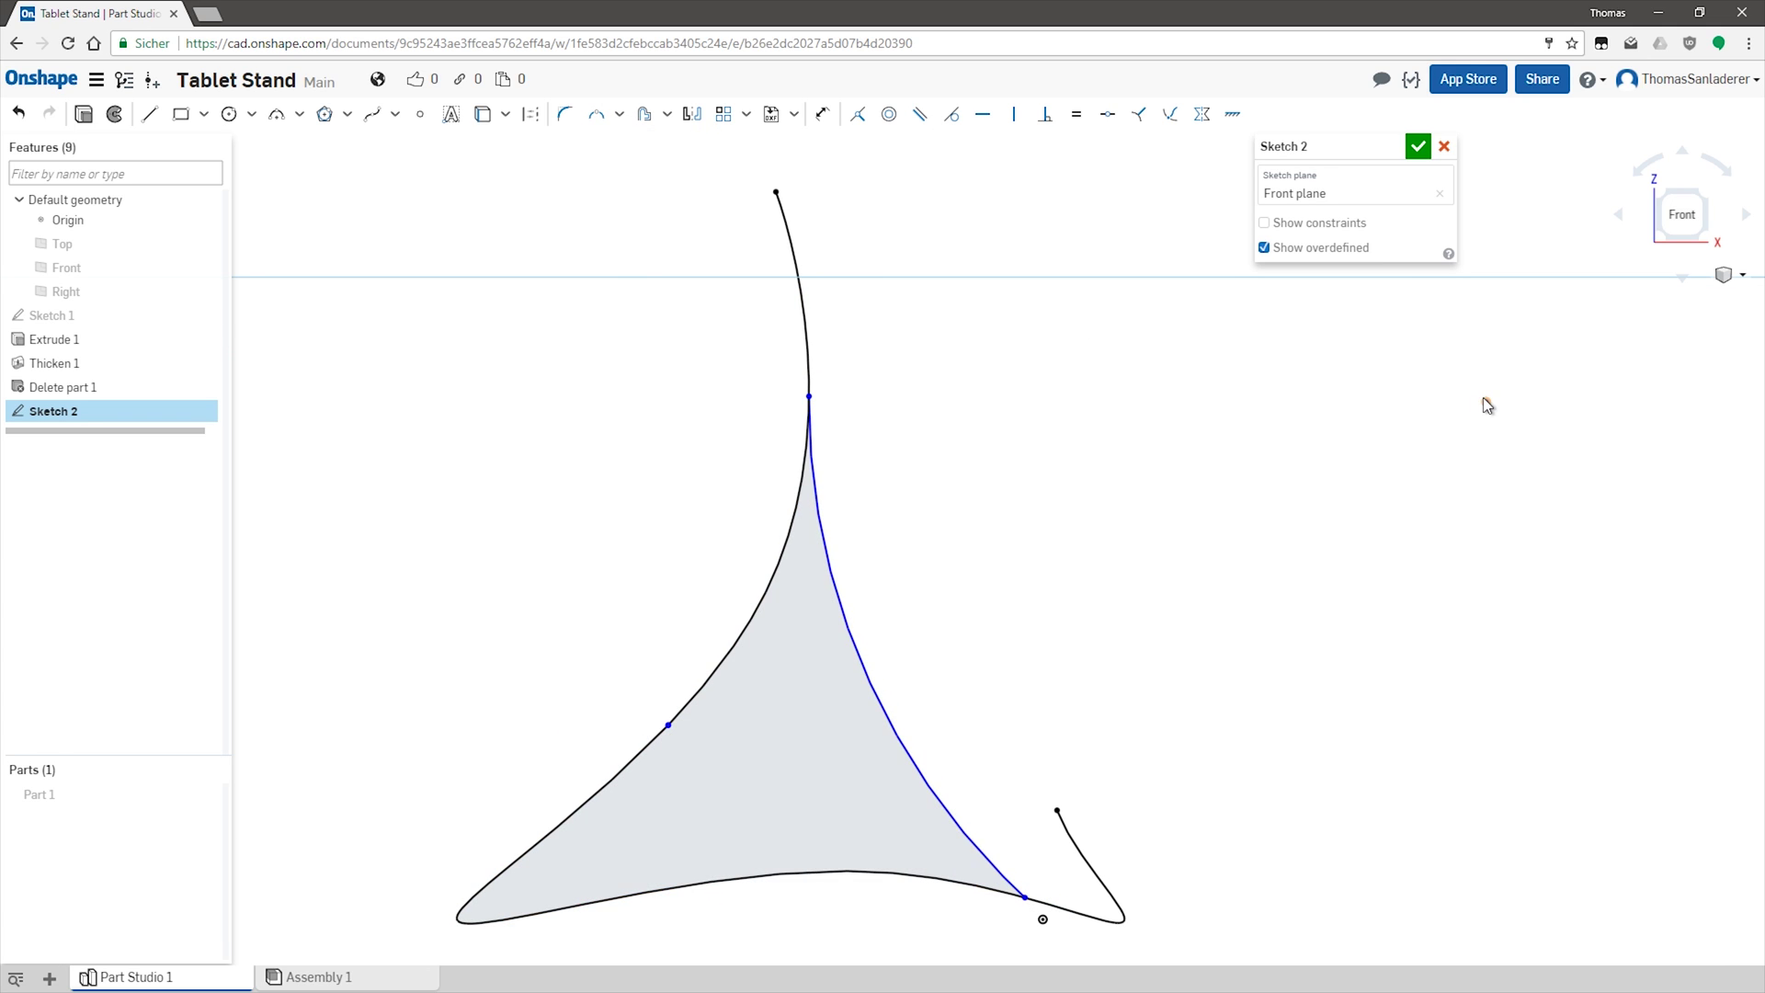
left_click_drag(1485, 400, 1159, 564)
key("ctrl+z")
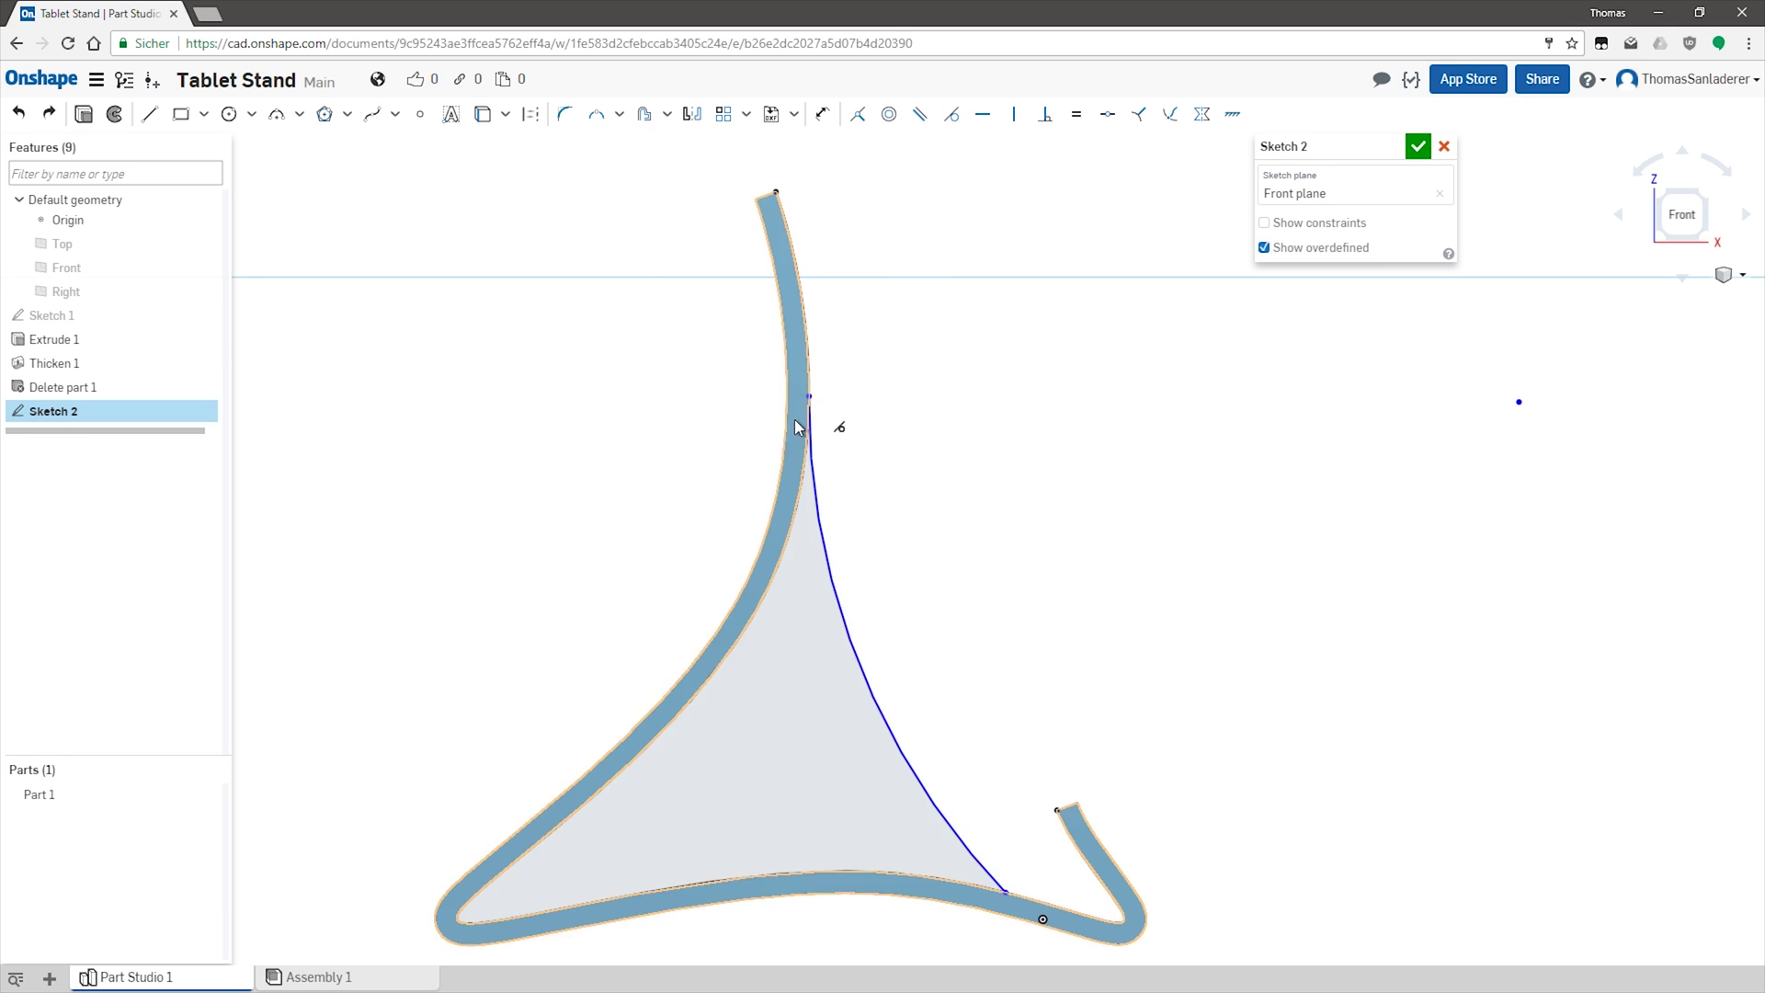
key("ctrl+z")
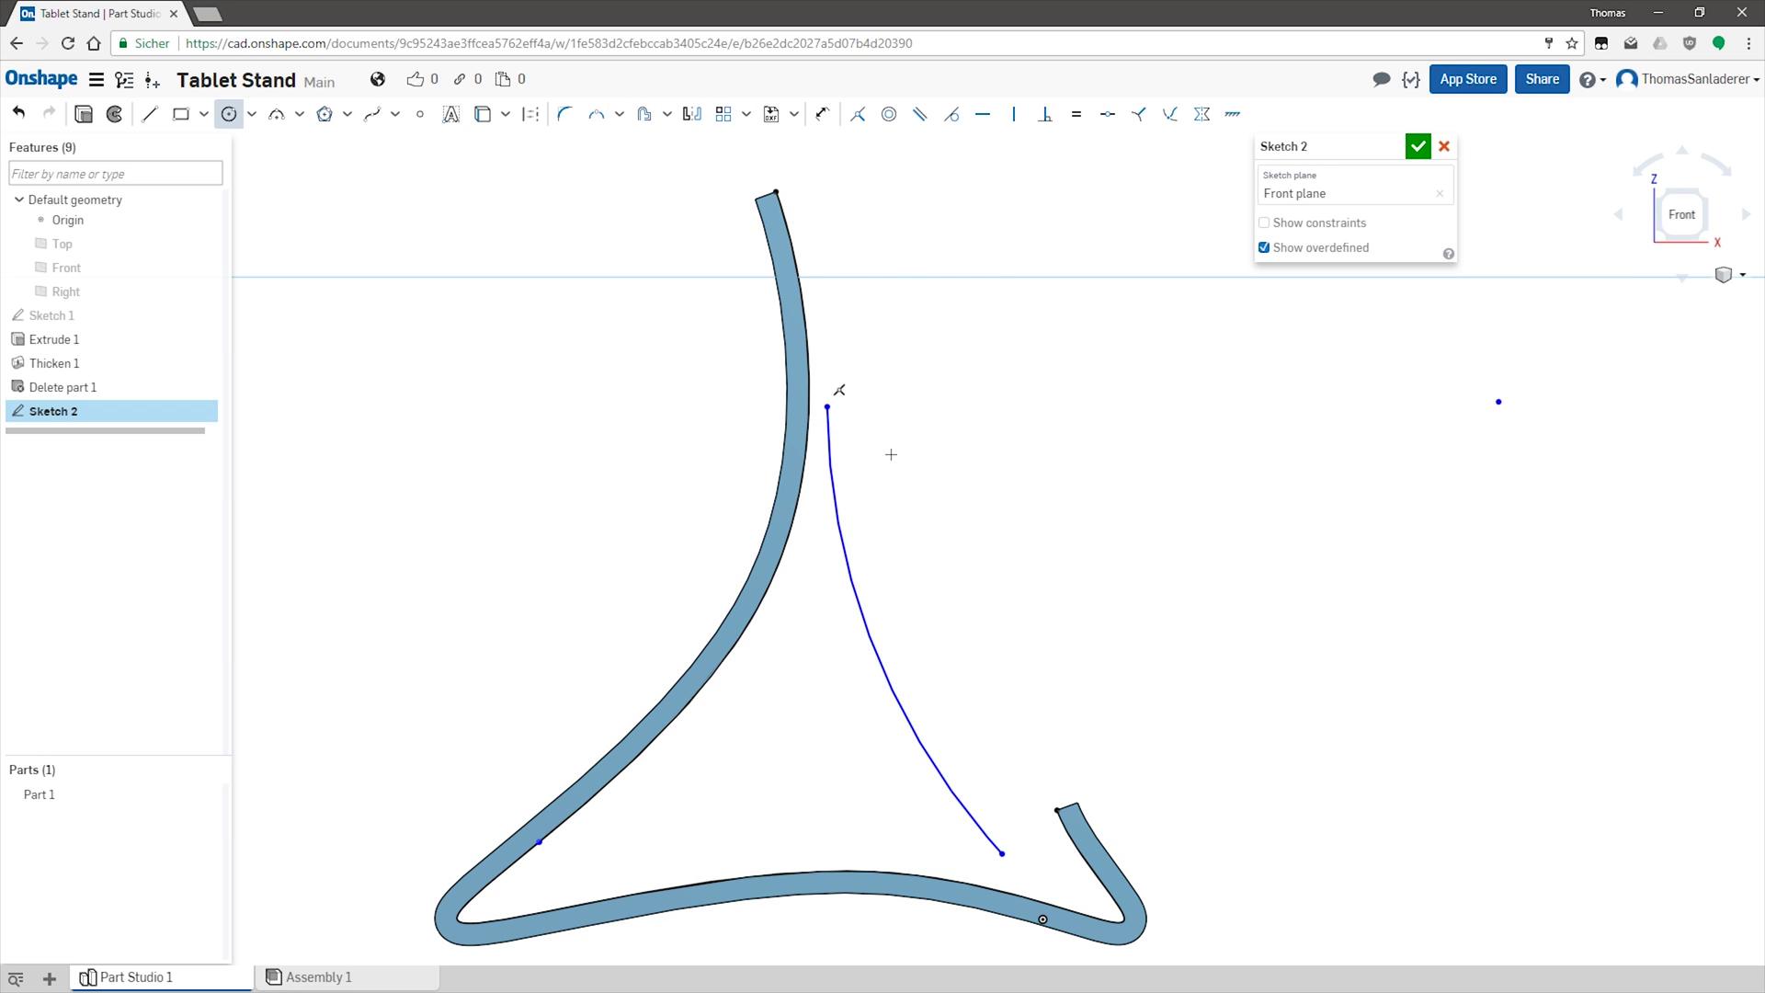
Attach the arc's ends tangentially to the profile's inner edge, adjust its curvature by the centre point, and finish the sketch.
left_click_drag(984, 853, 980, 884)
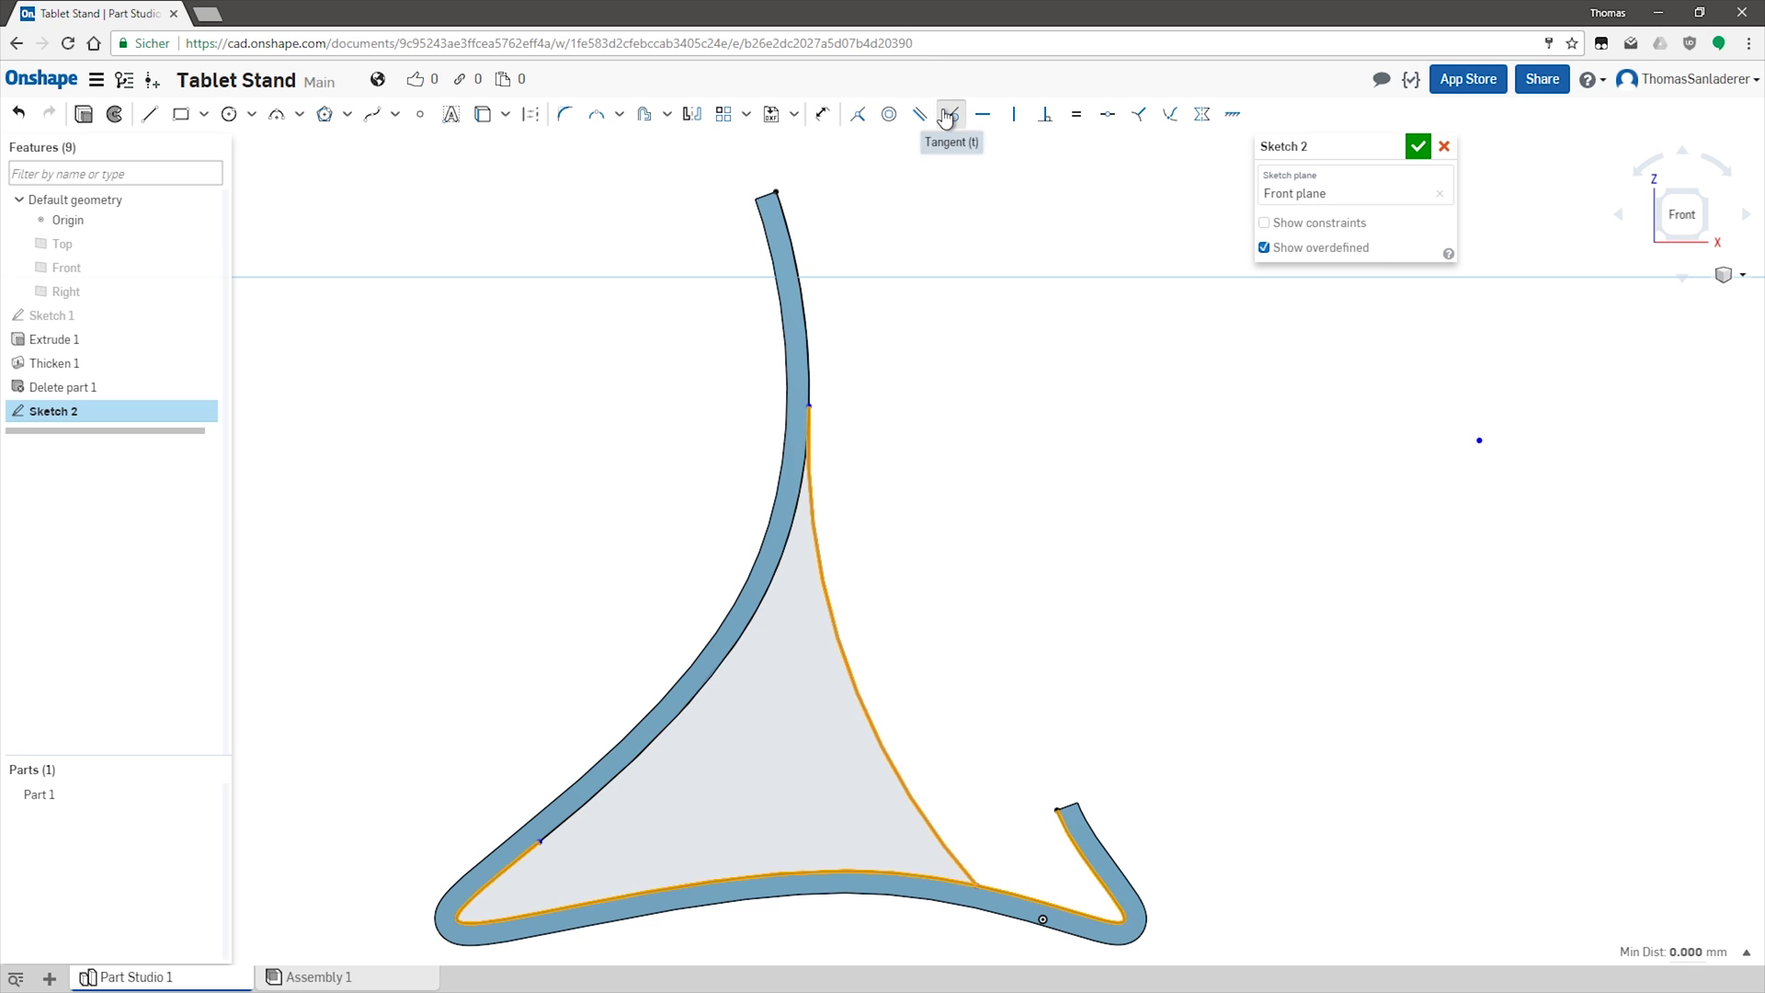
mouse_move(804, 469)
left_mouse_down()
mouse_move(798, 517)
mouse_move(799, 493)
left_mouse_up()
left_click(1145, 564)
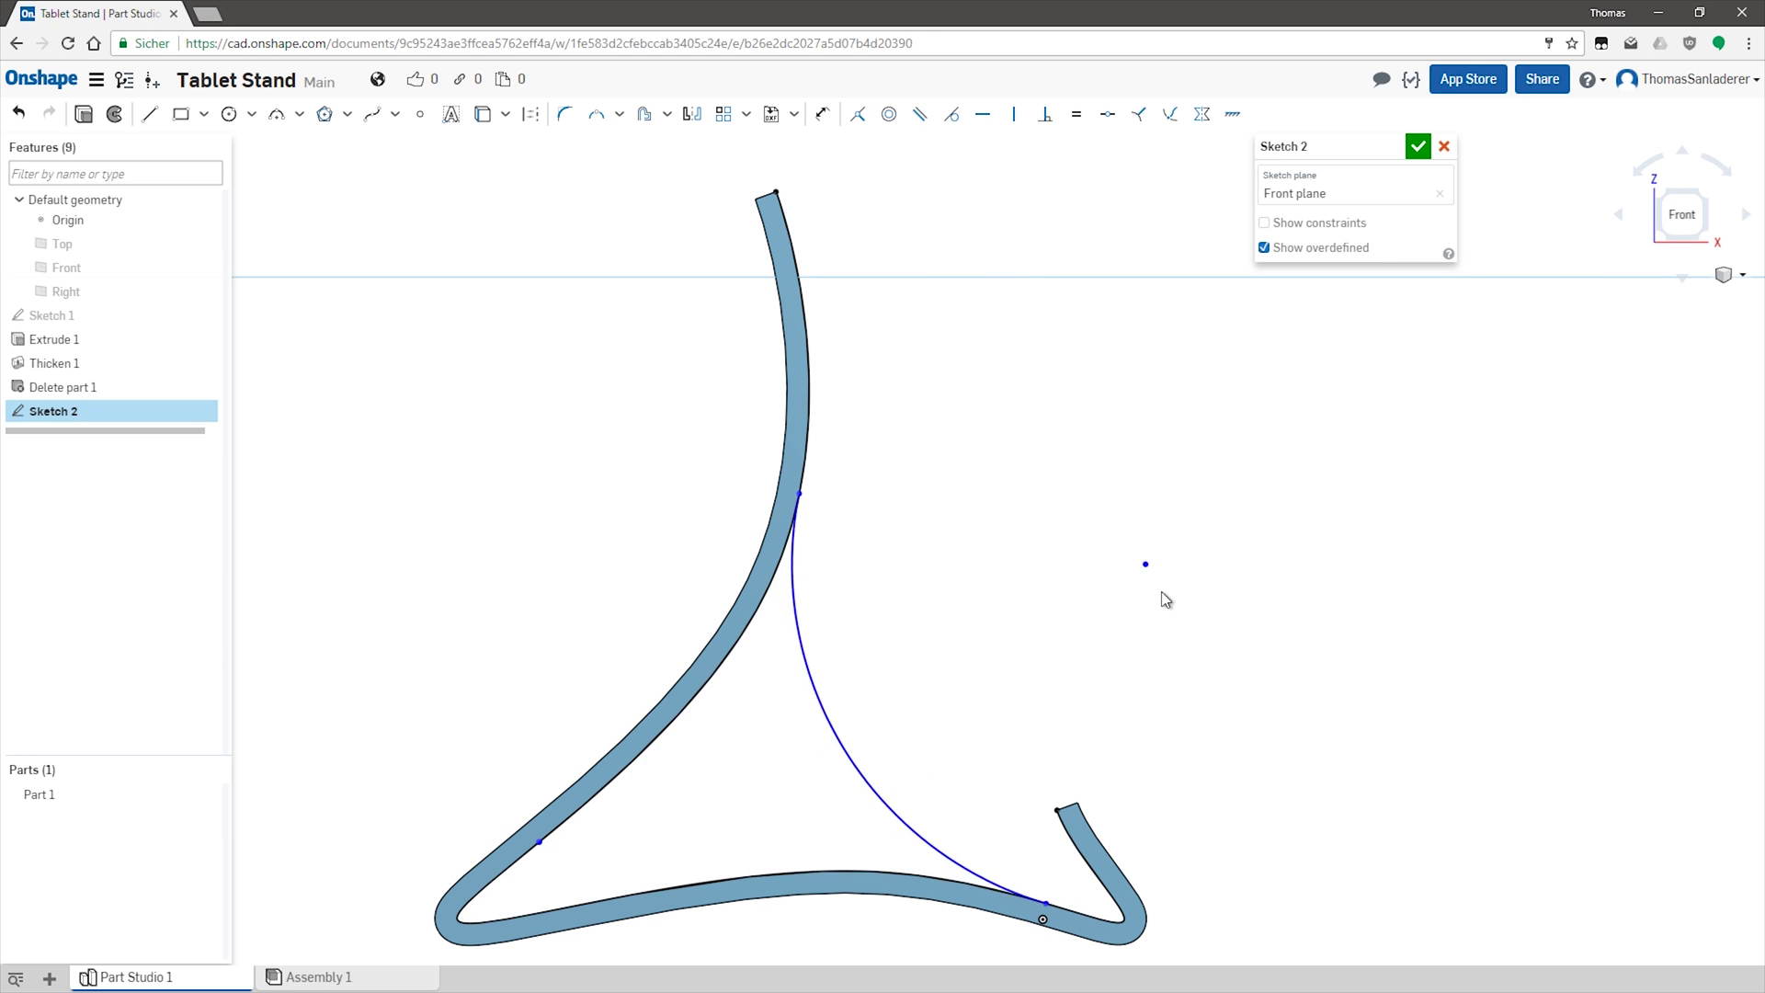
left_click_drag(1094, 595, 1117, 587)
left_click(1417, 146)
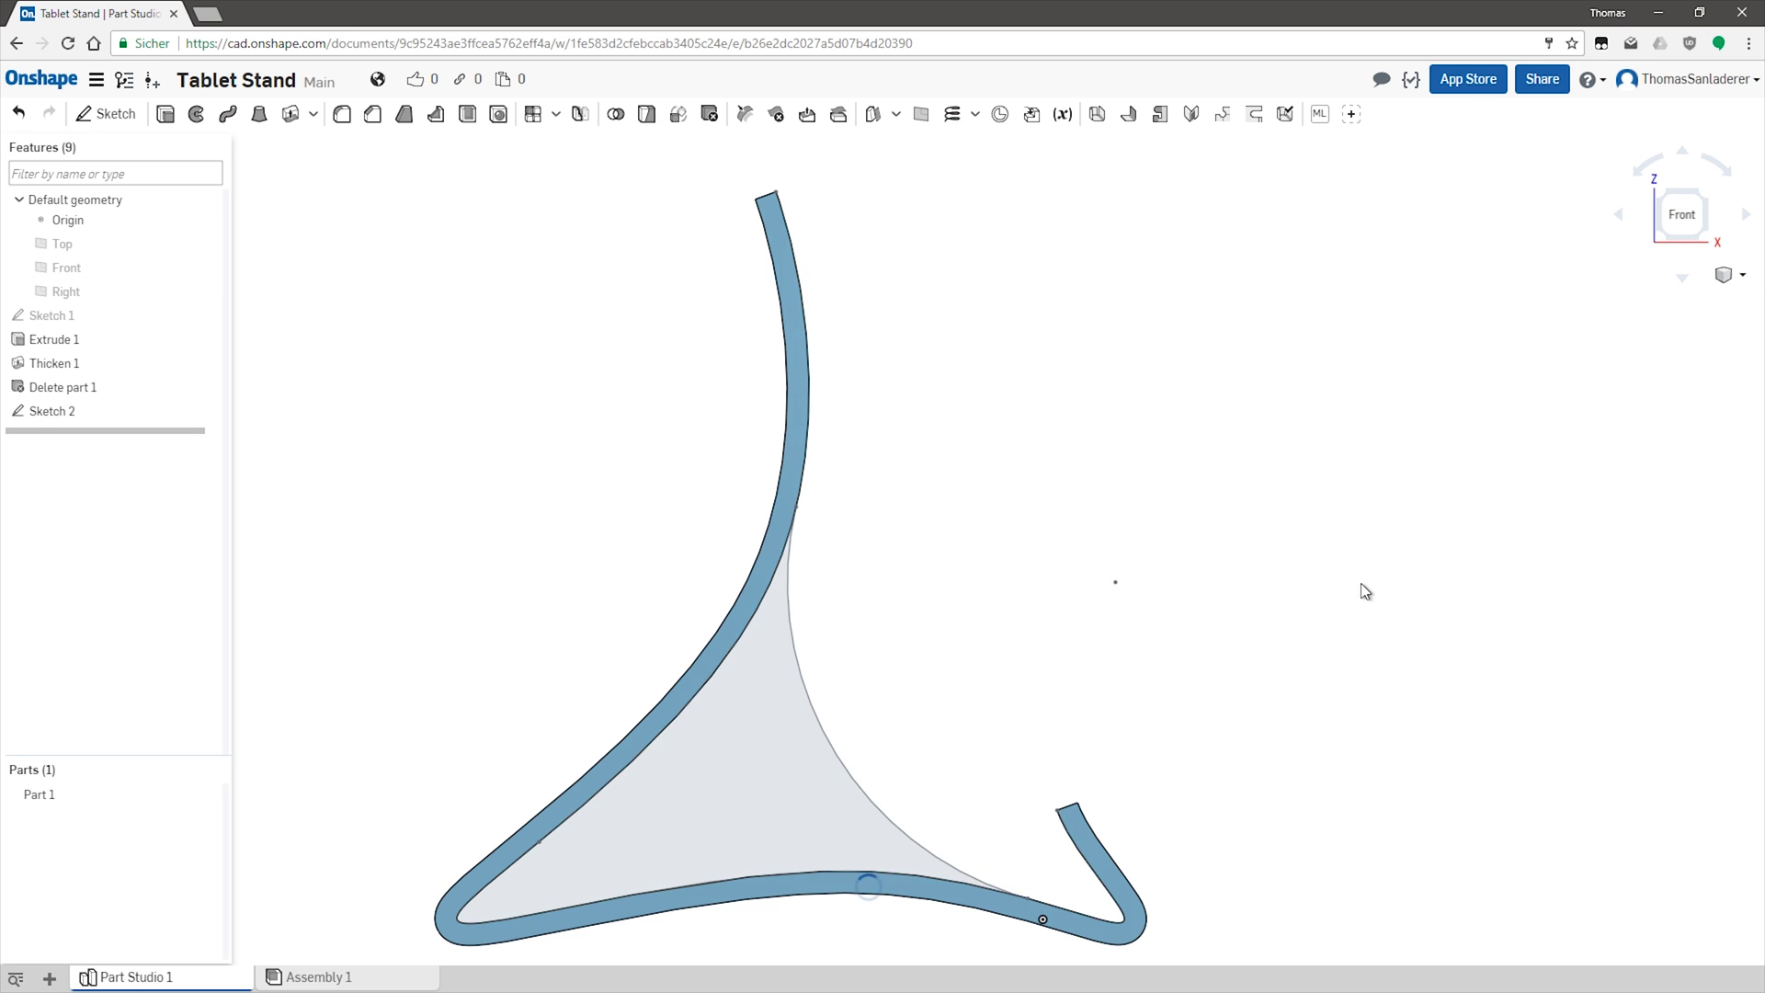
Extrude the region enclosed by the arc symmetrically by 3 mm and add it to the stand as a rib.
right_click_drag(1361, 586, 1270, 617)
left_click(930, 769)
left_click(165, 113)
left_click(1374, 268)
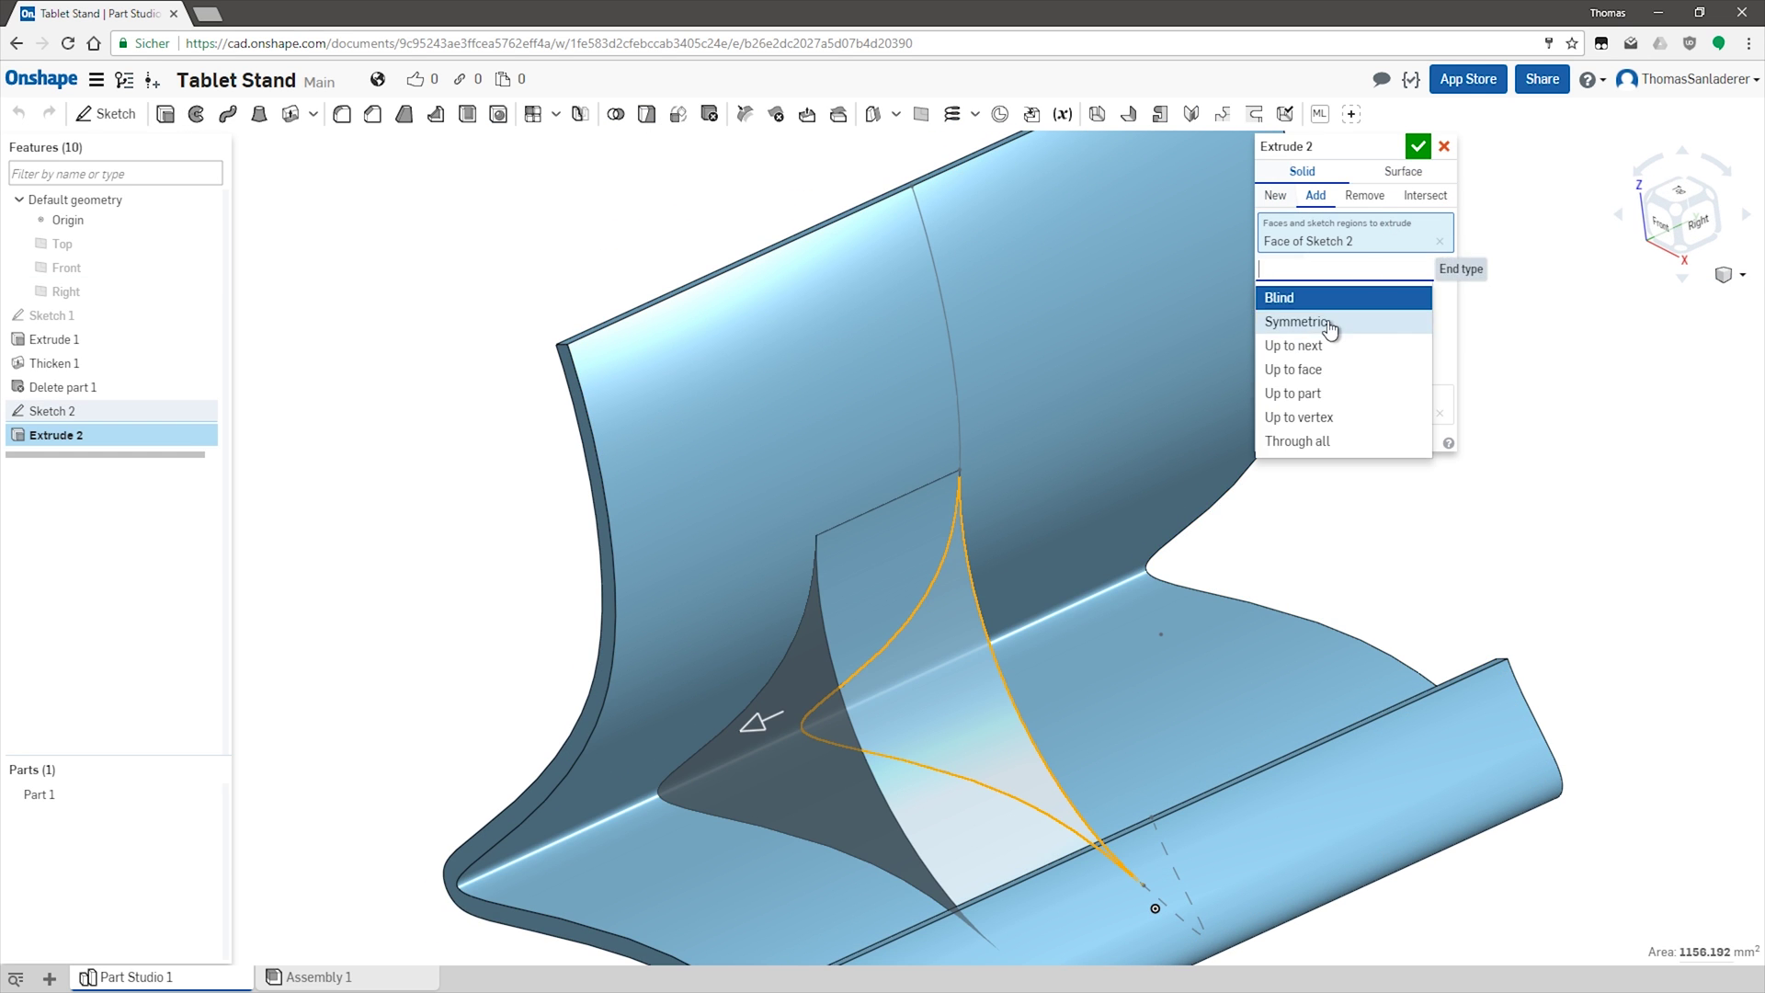
left_click(1328, 324)
type("3")
key("Return")
right_click_drag(1515, 273, 1368, 250)
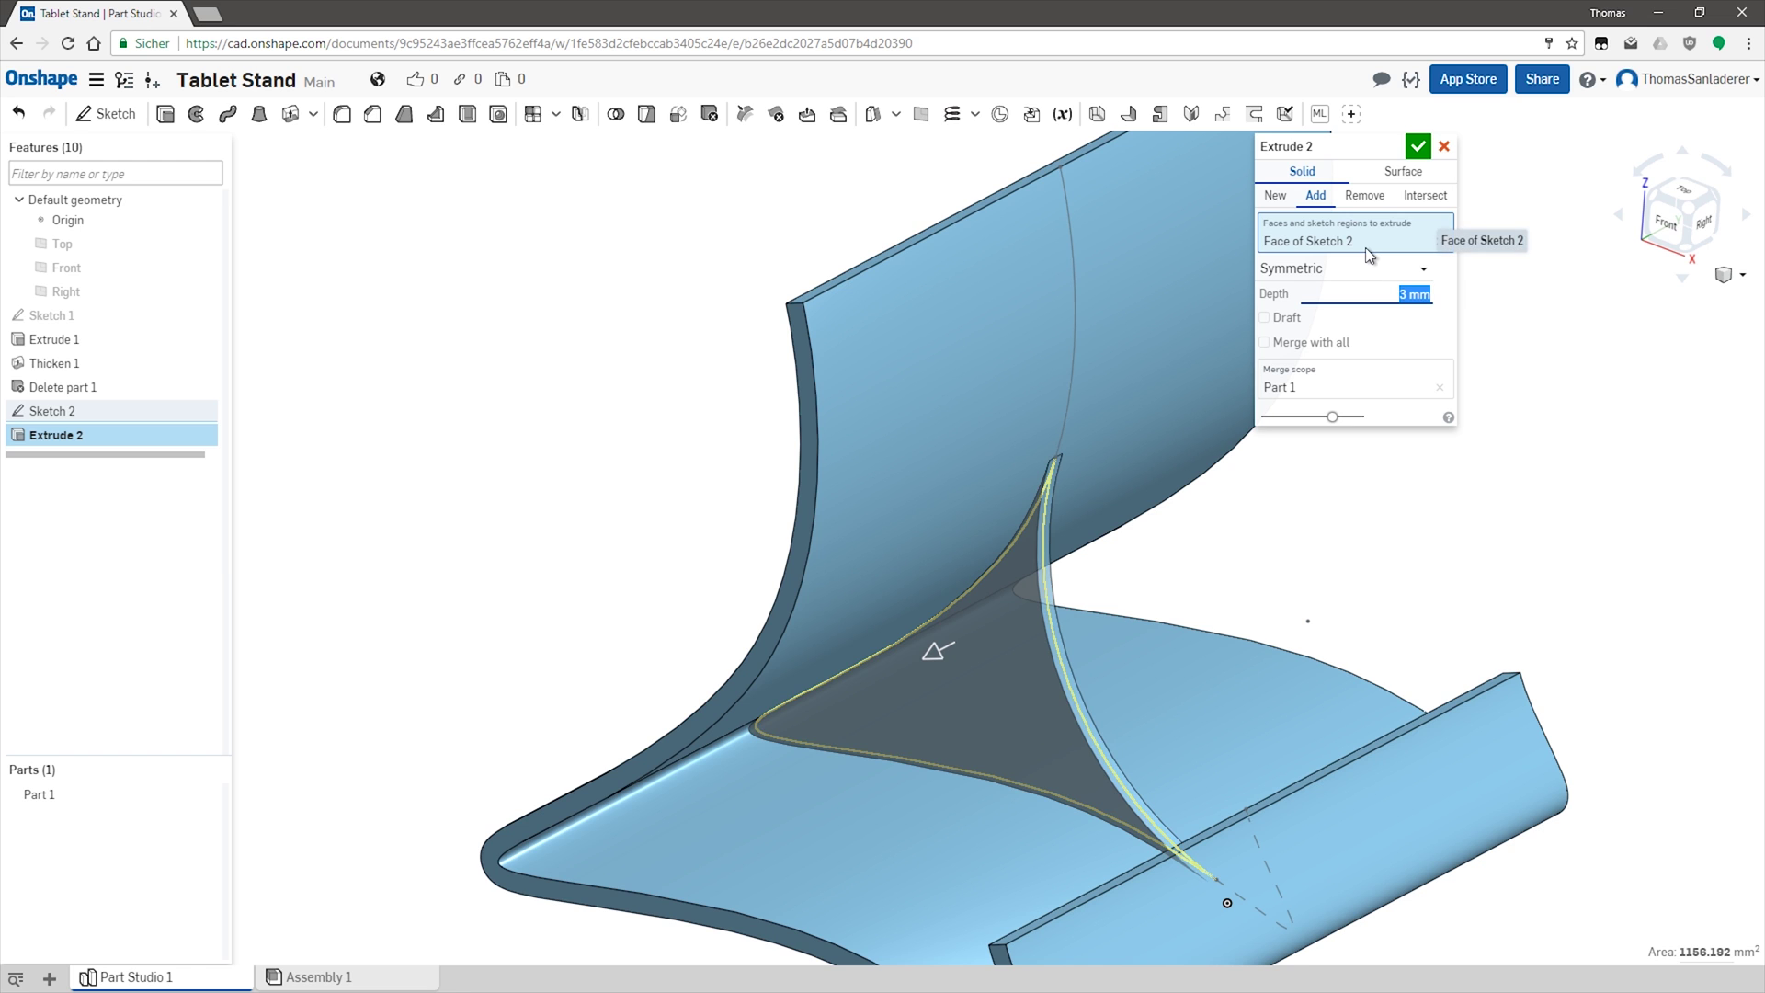
right_click_drag(1196, 618, 1140, 643)
left_click(1417, 146)
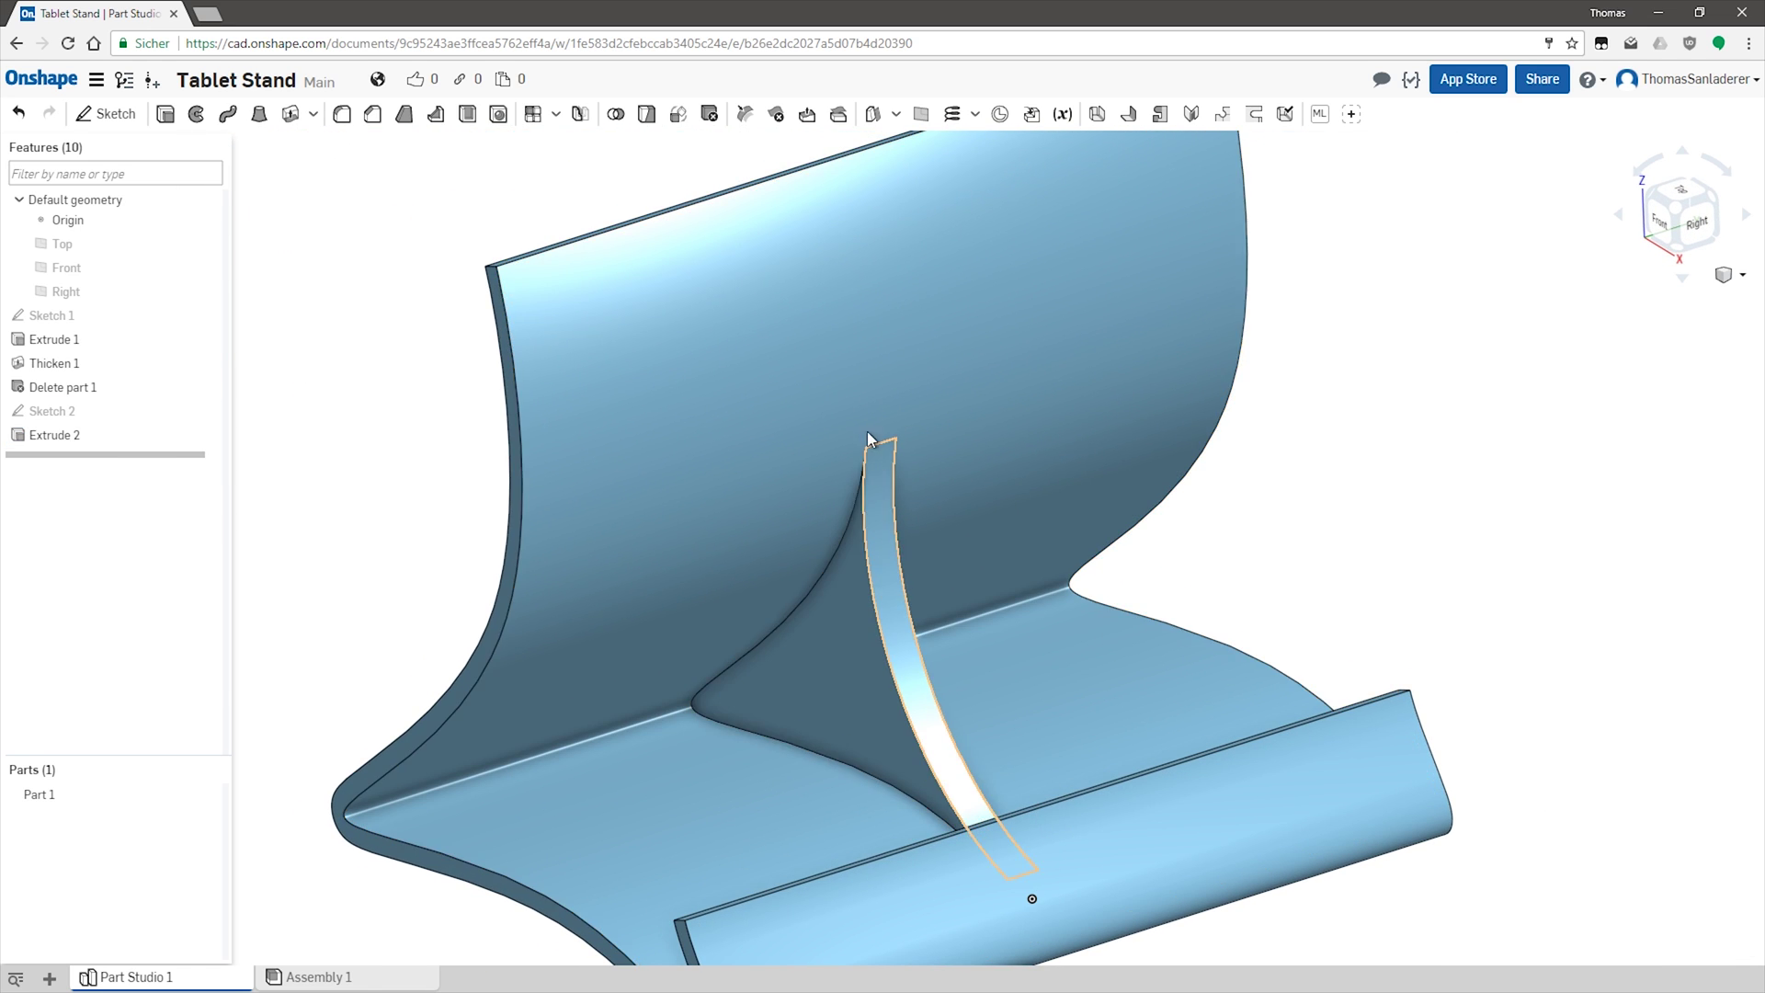
Fillet the edges where both sides of the rib meet the stand's inner surface with a 15 mm radius.
scroll(1429, 479, "down", 5)
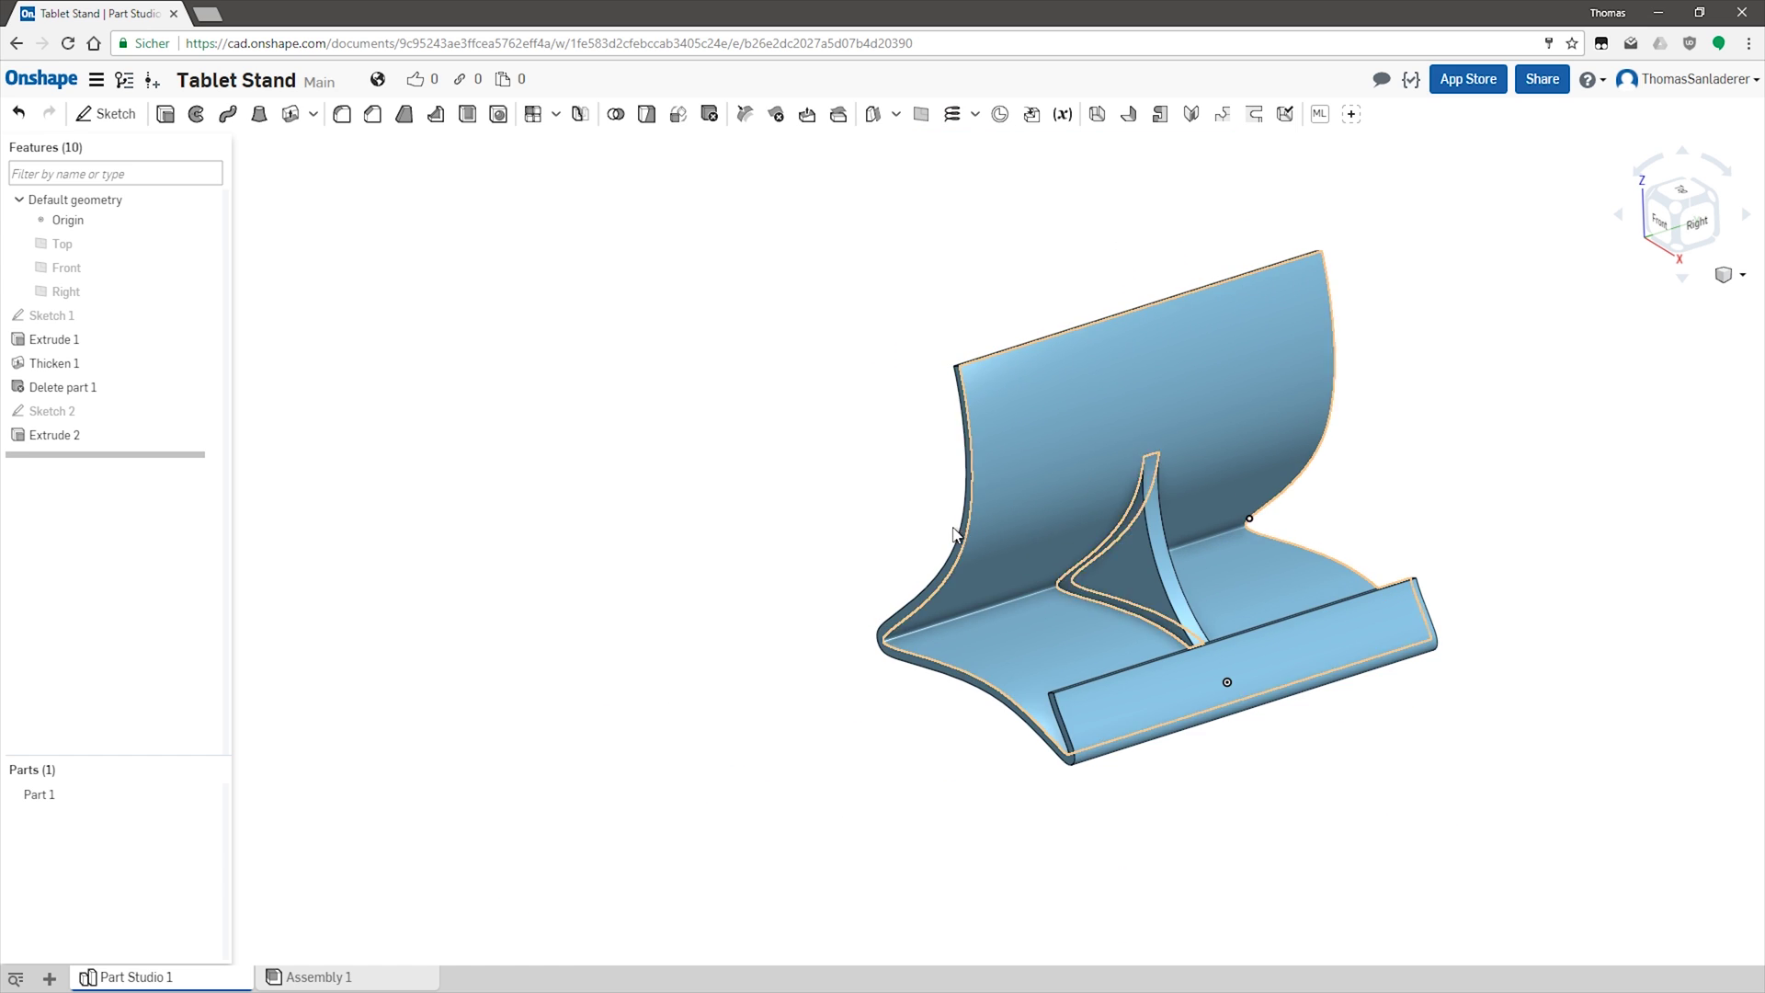
left_click(342, 114)
left_click(1063, 588)
right_click_drag(1325, 560, 1234, 588)
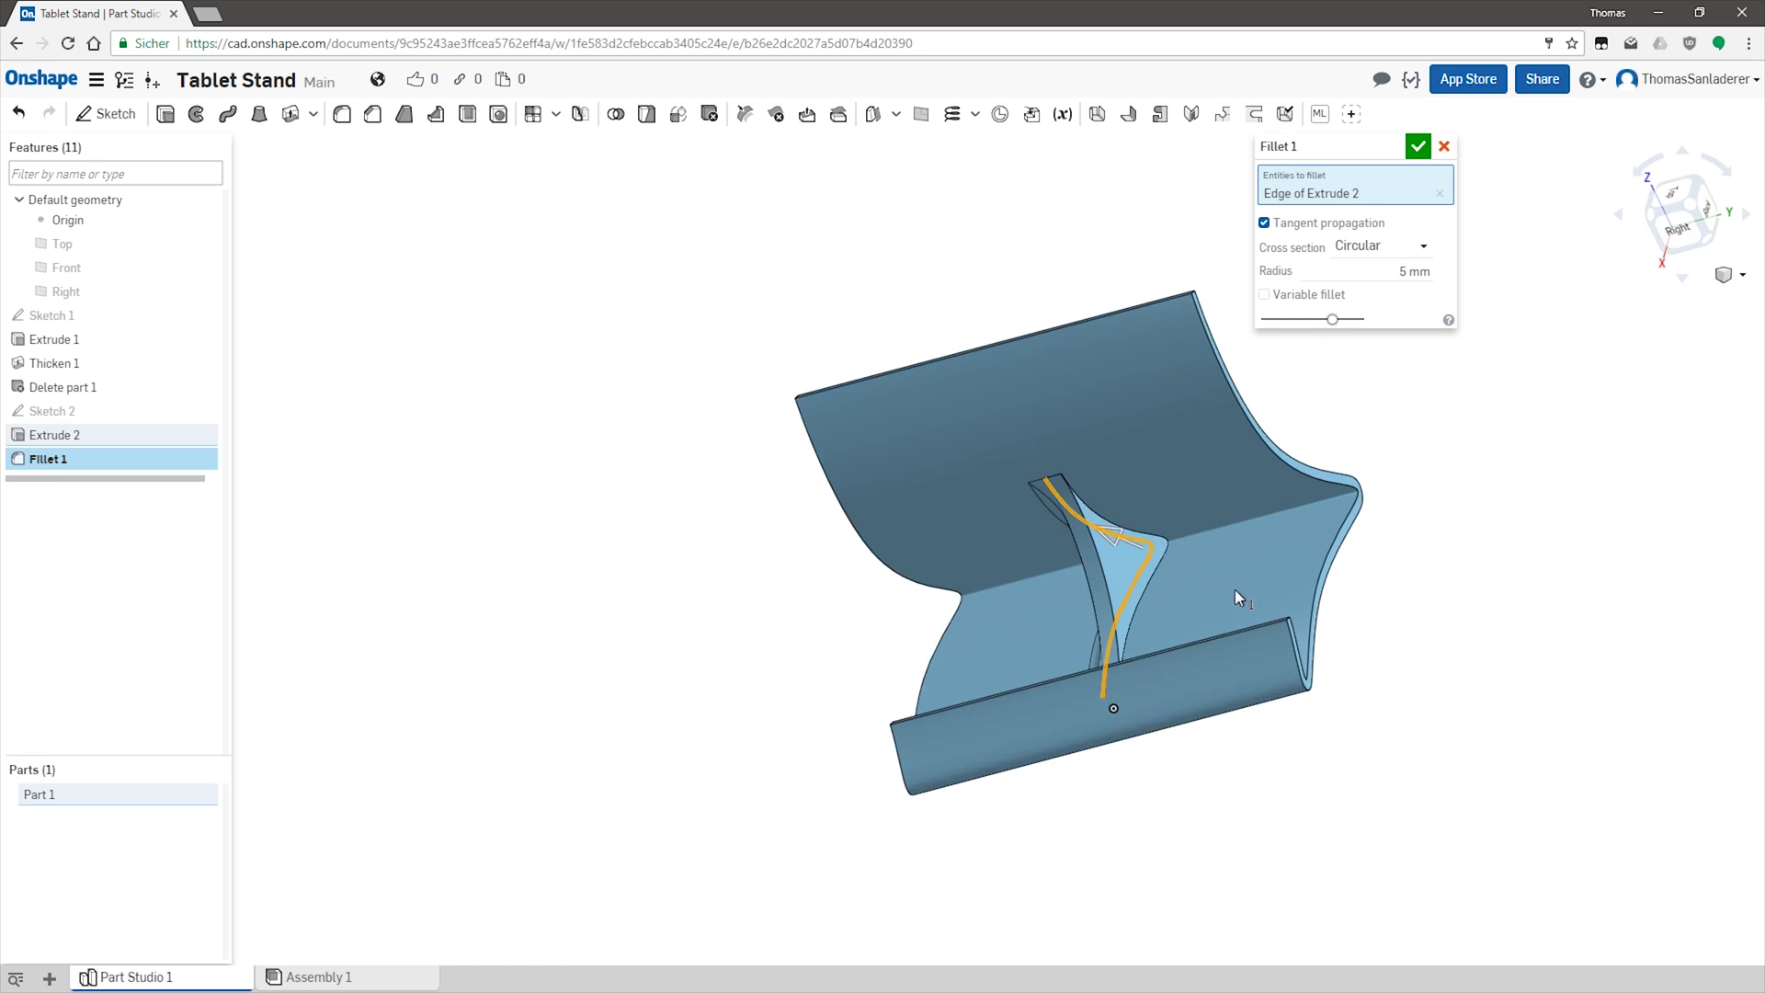
left_click(1184, 533)
scroll(1171, 543, "up", 5)
right_click_drag(1176, 630, 1215, 607)
left_click_drag(1333, 340, 1410, 367)
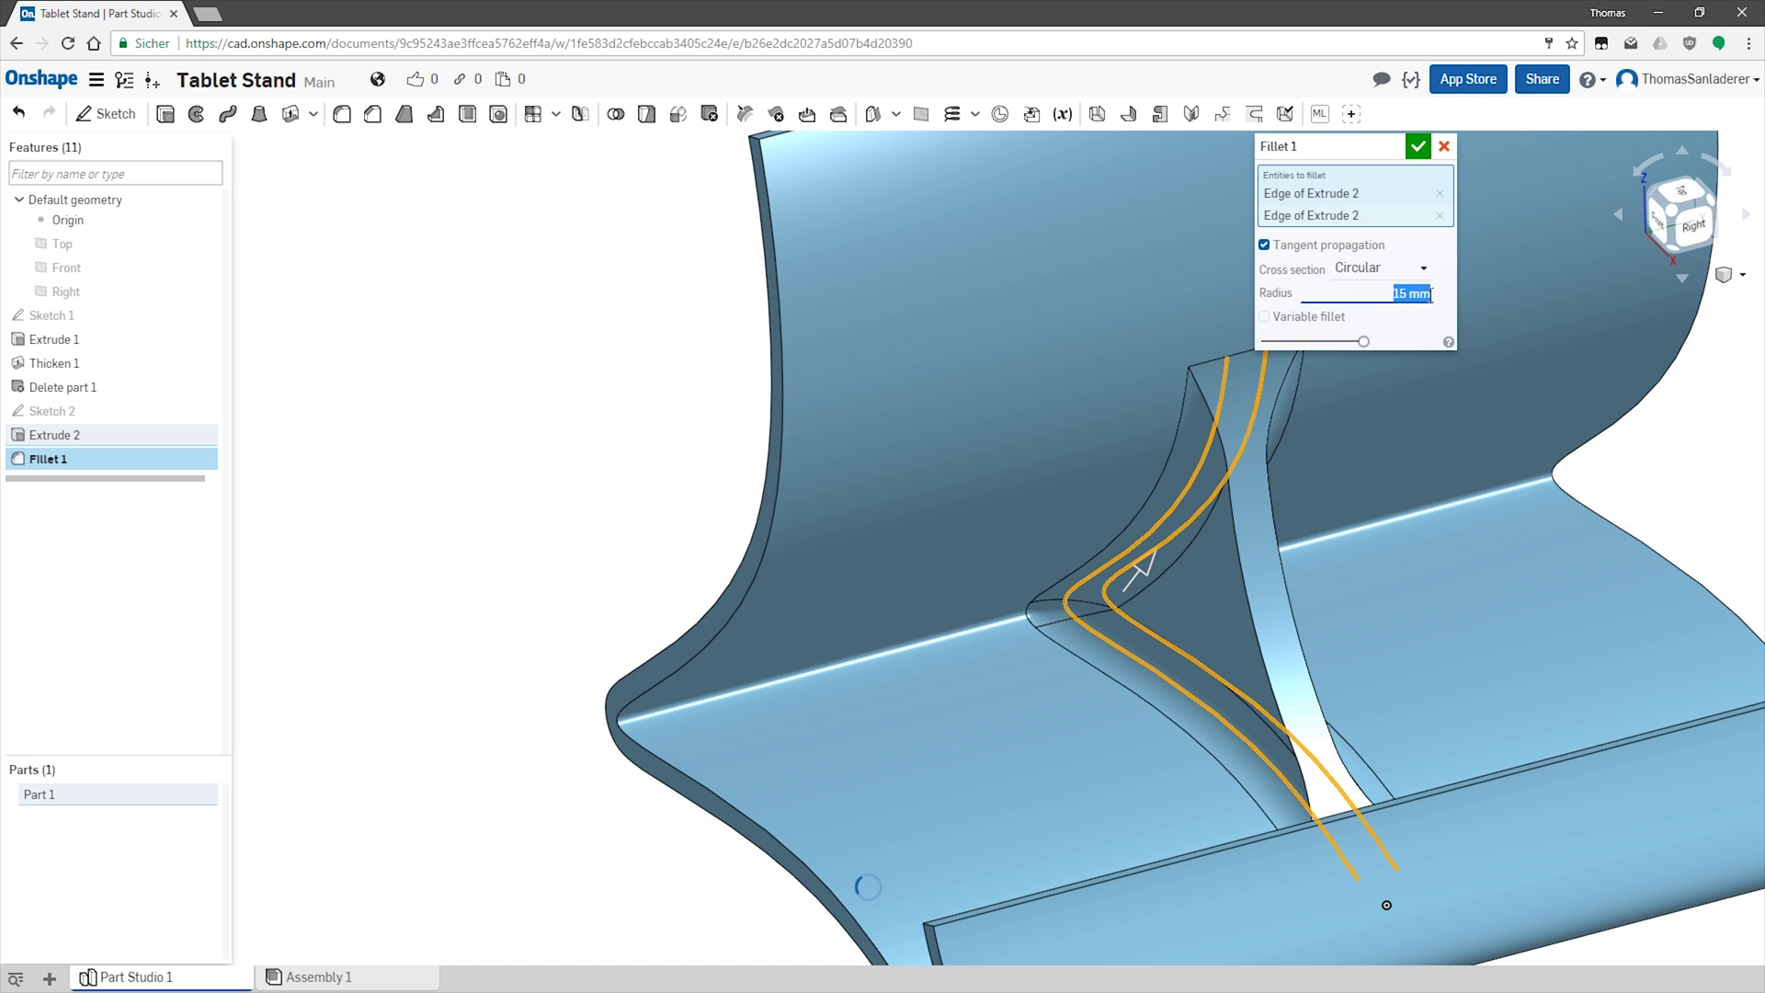
scroll(850, 502, "down", 3)
right_click_drag(1000, 494, 1085, 476)
scroll(1078, 513, "up", 2)
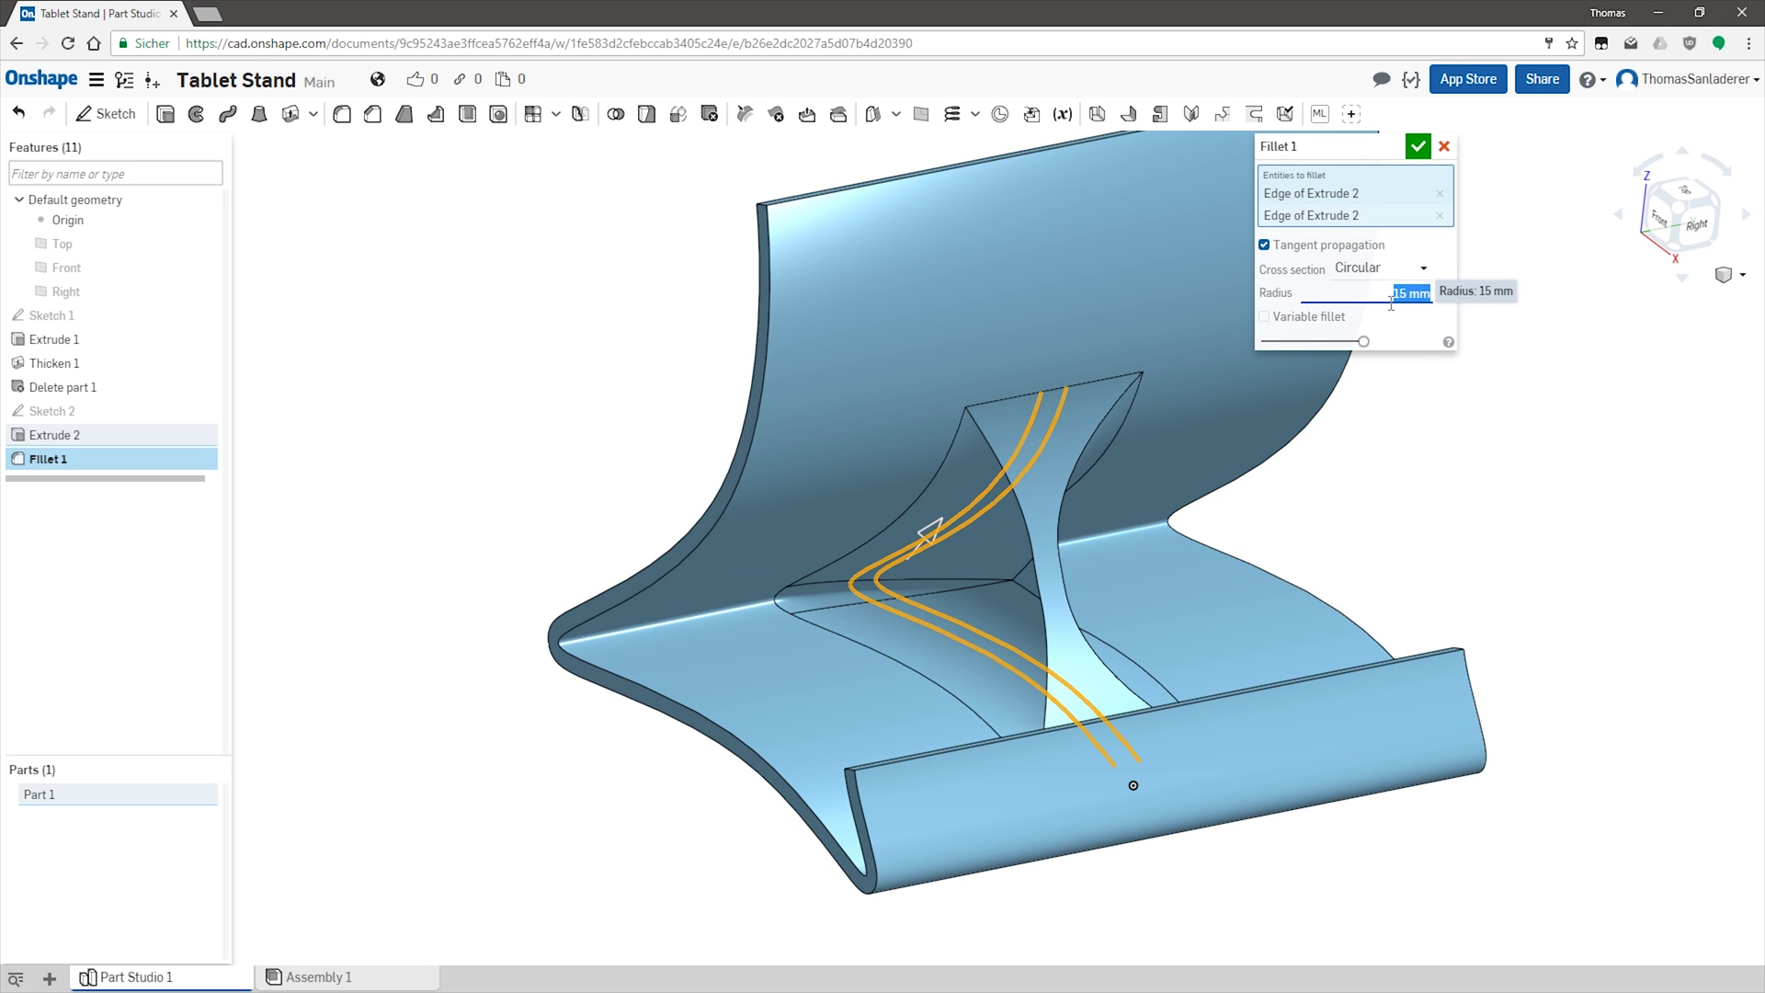
key("Return")
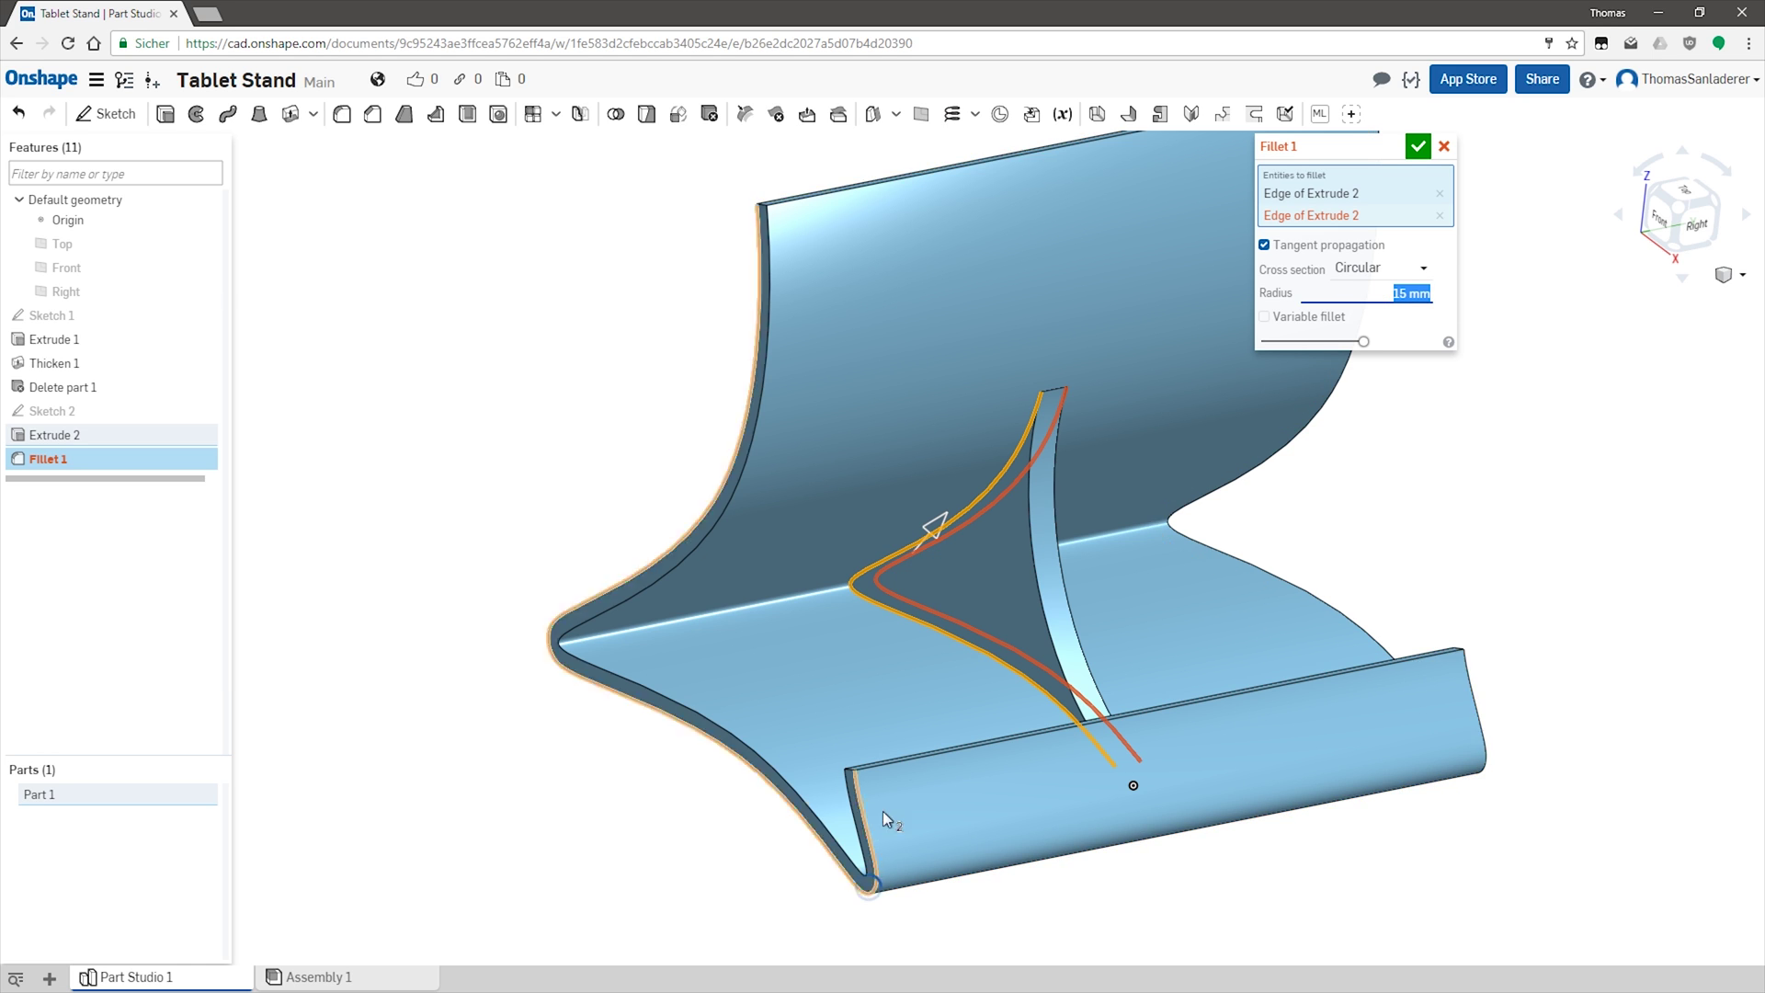
left_click(1421, 149)
Round the four long edges at the ends of the backrest and the front lip with a 1 mm fillet.
key("shift+4")
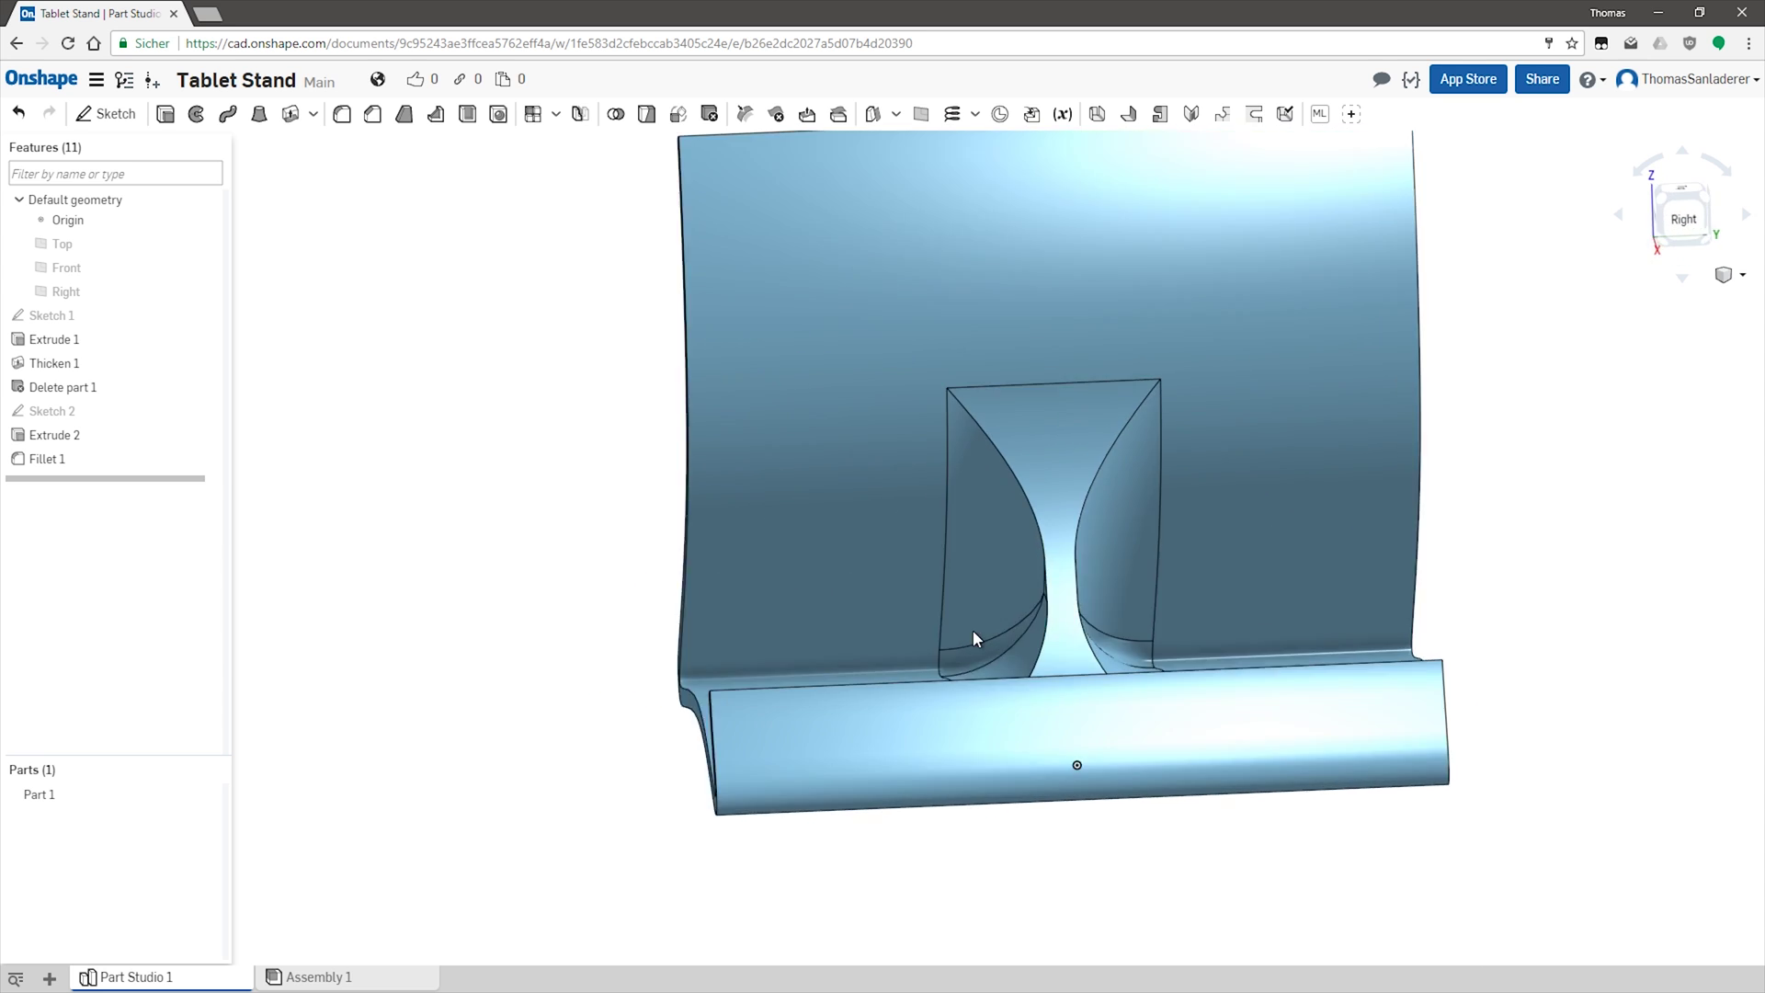
right_click_drag(975, 637, 1017, 604)
left_click(341, 114)
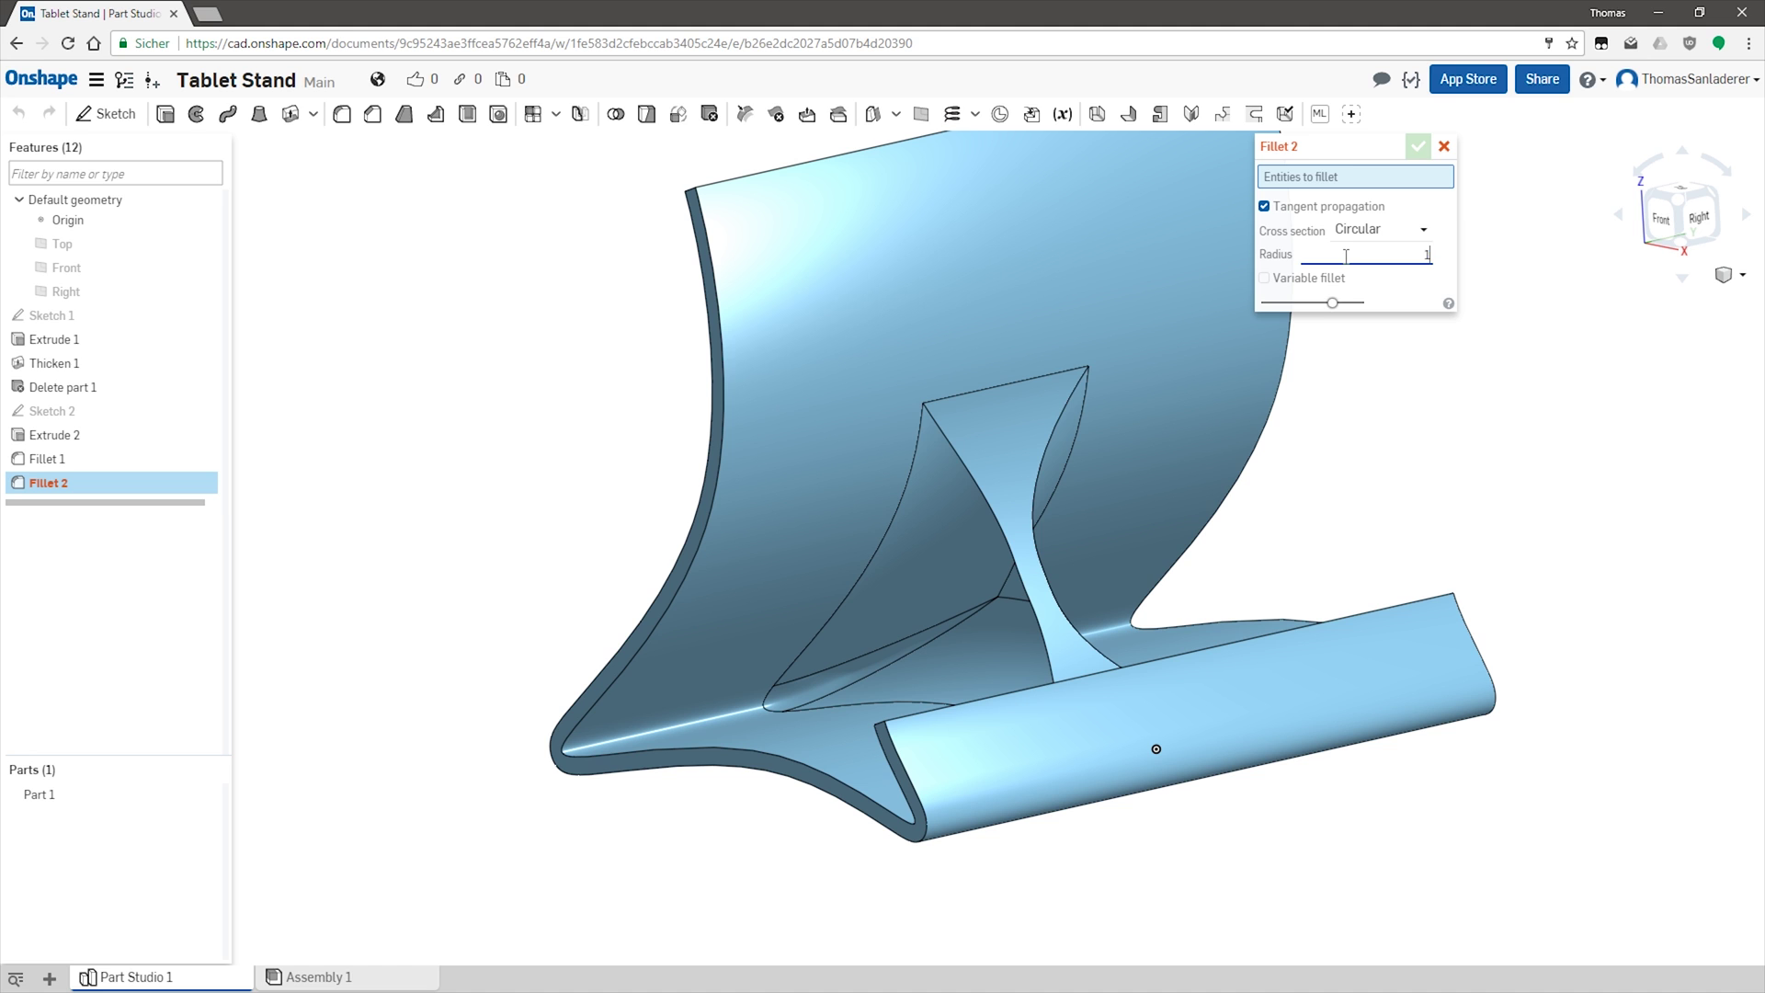
key("Return")
right_click_drag(835, 265, 830, 285)
left_click(832, 285)
left_click(853, 285)
scroll(775, 359, "down", 3)
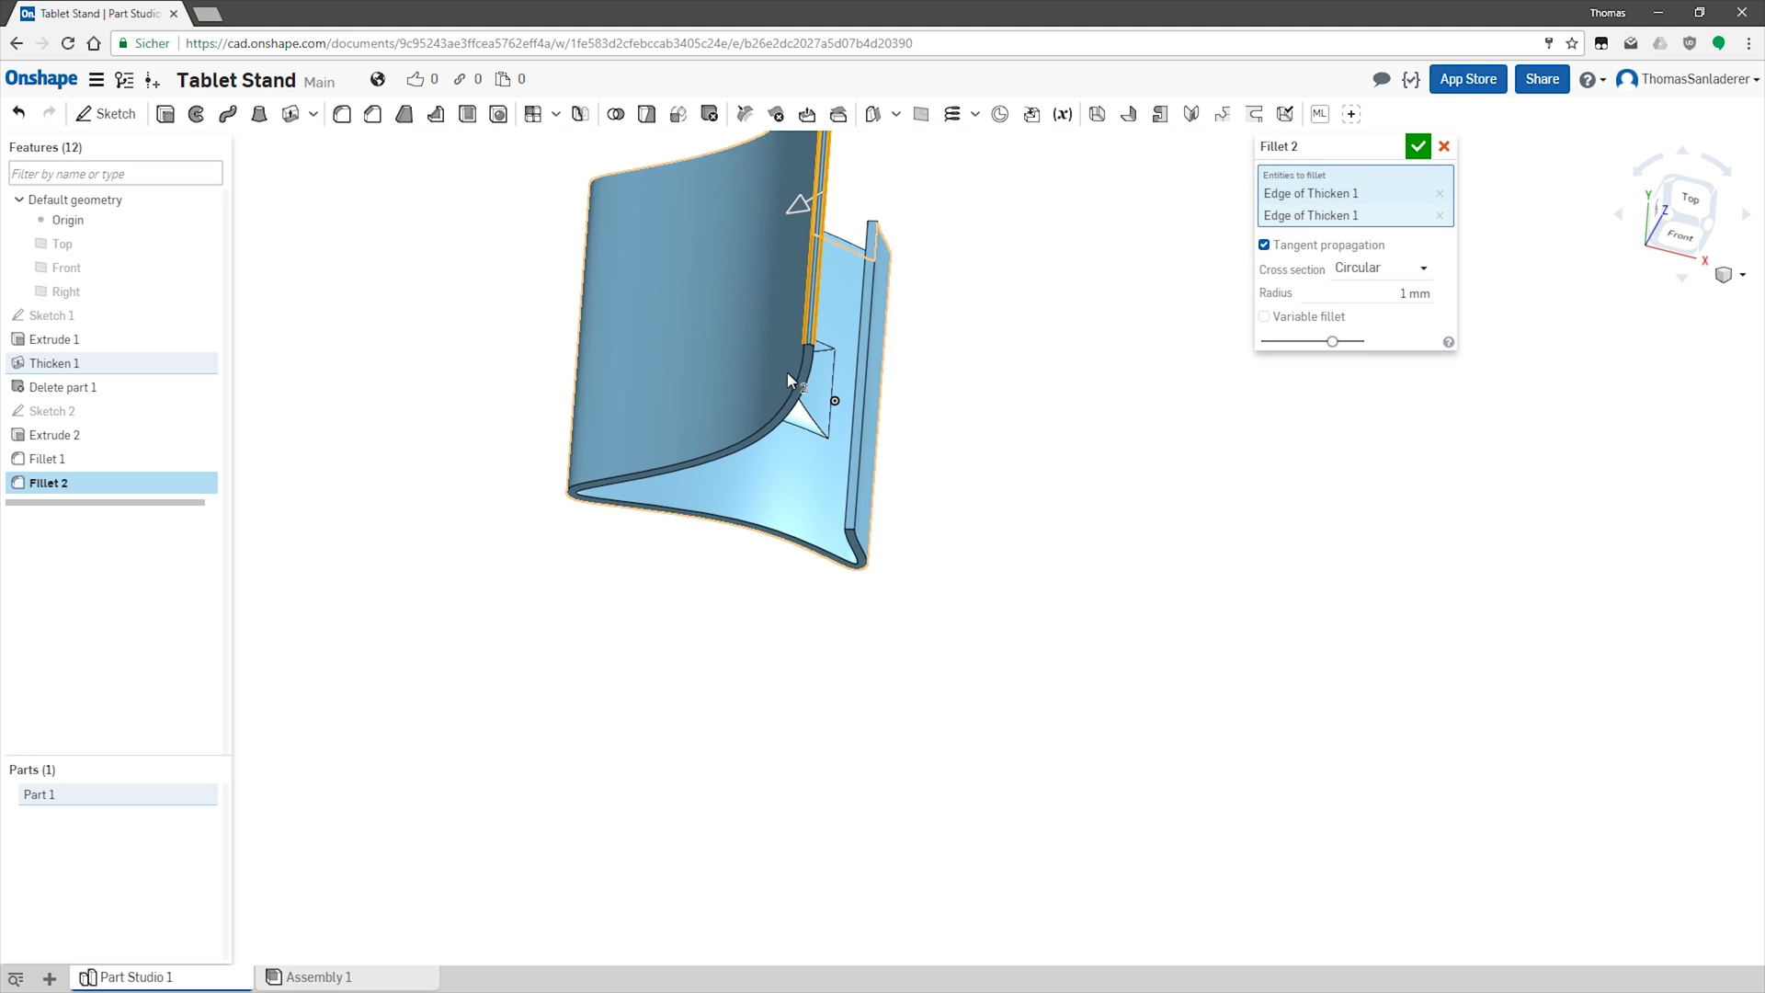
scroll(862, 303, "up", 5)
left_click(836, 778)
left_click(843, 785)
right_click_drag(843, 785, 1062, 791)
scroll(1066, 790, "down", 3)
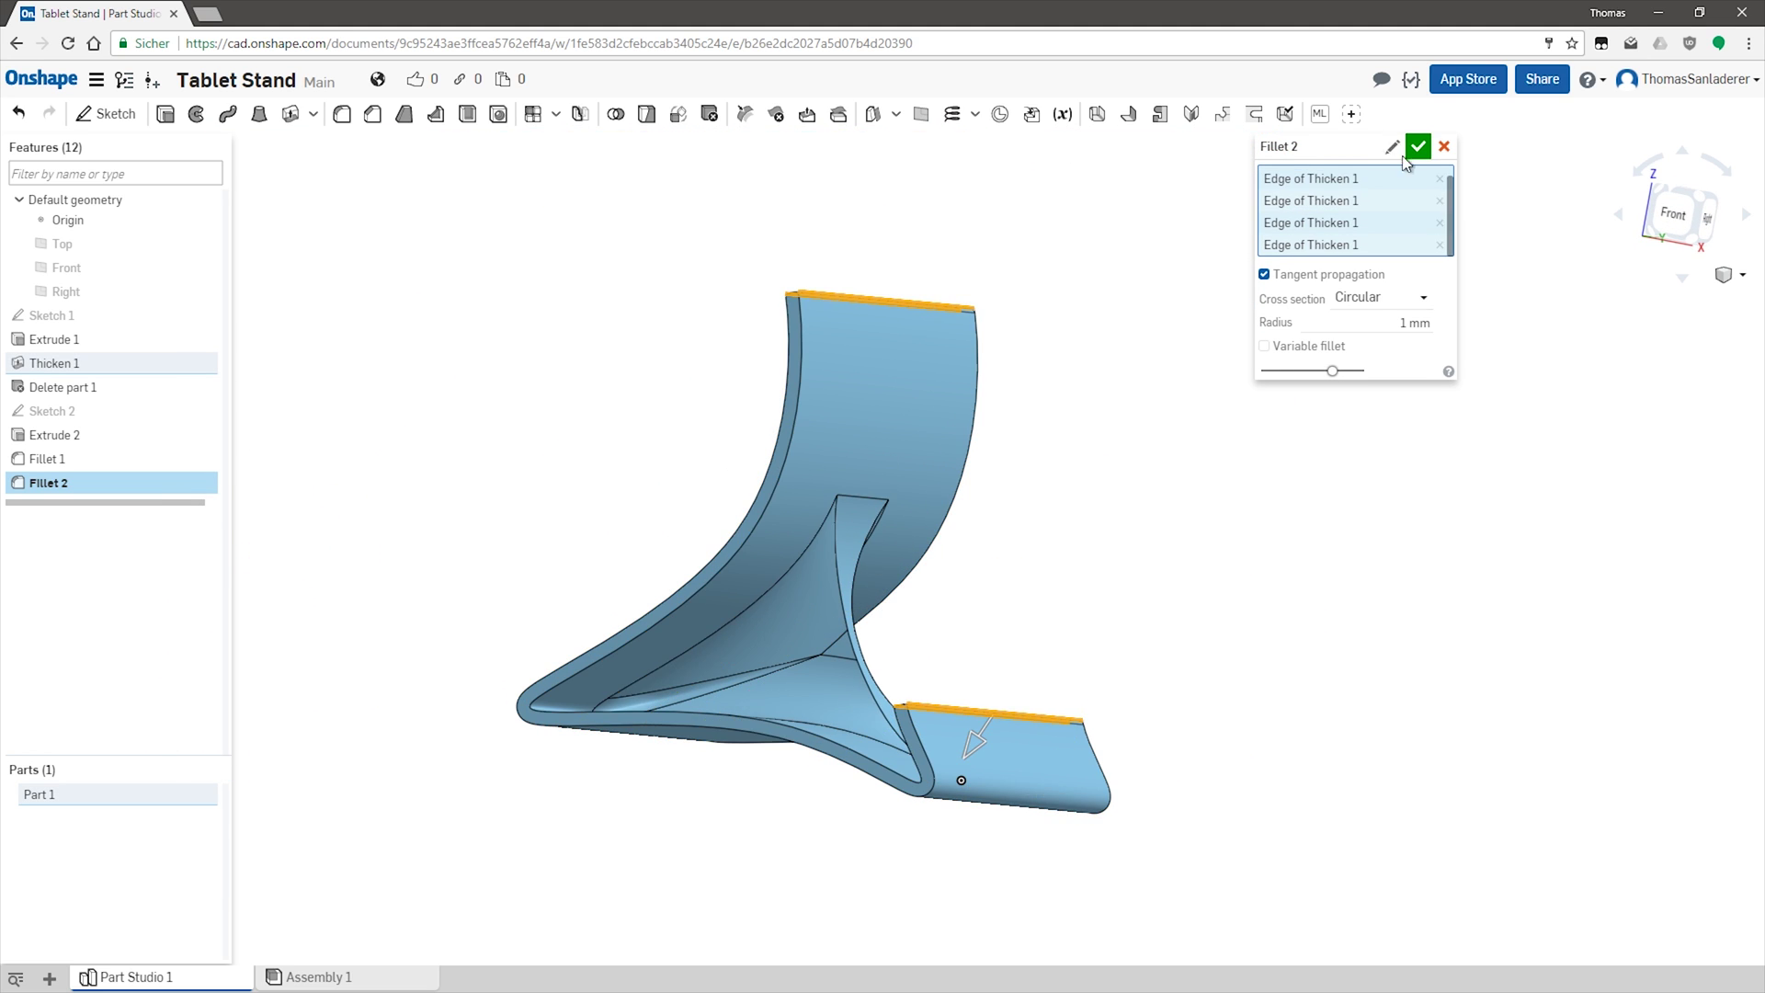
left_click(1418, 146)
Fillet the two free edges of the rib's curved front face with a 2 mm radius.
right_click_drag(1360, 396, 1127, 488)
scroll(928, 542, "up", 3)
left_click(341, 114)
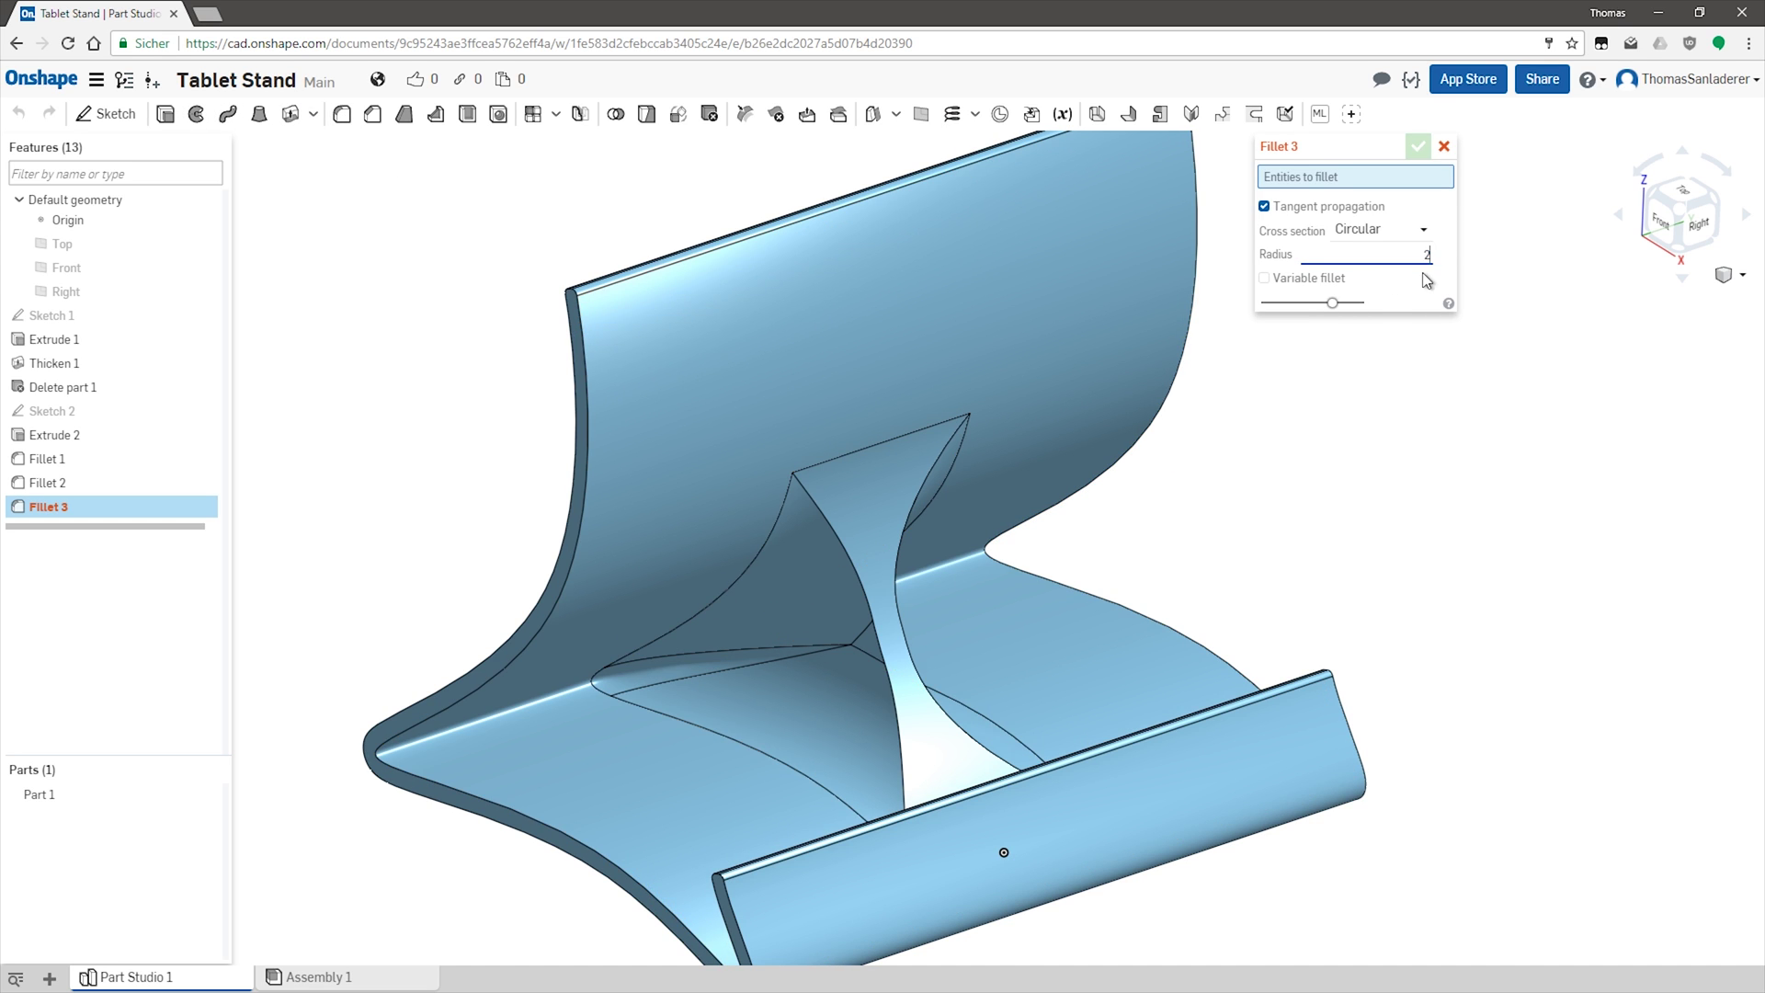
left_click(867, 608)
left_click(902, 614)
right_click_drag(906, 635, 965, 675)
left_click(1418, 146)
On the Top plane, sketch a horizontal construction line through the stand's middle and a slanted outline on one side of it.
scroll(1072, 492, "down", 3)
right_click_drag(1306, 583, 1011, 664)
left_click(61, 244)
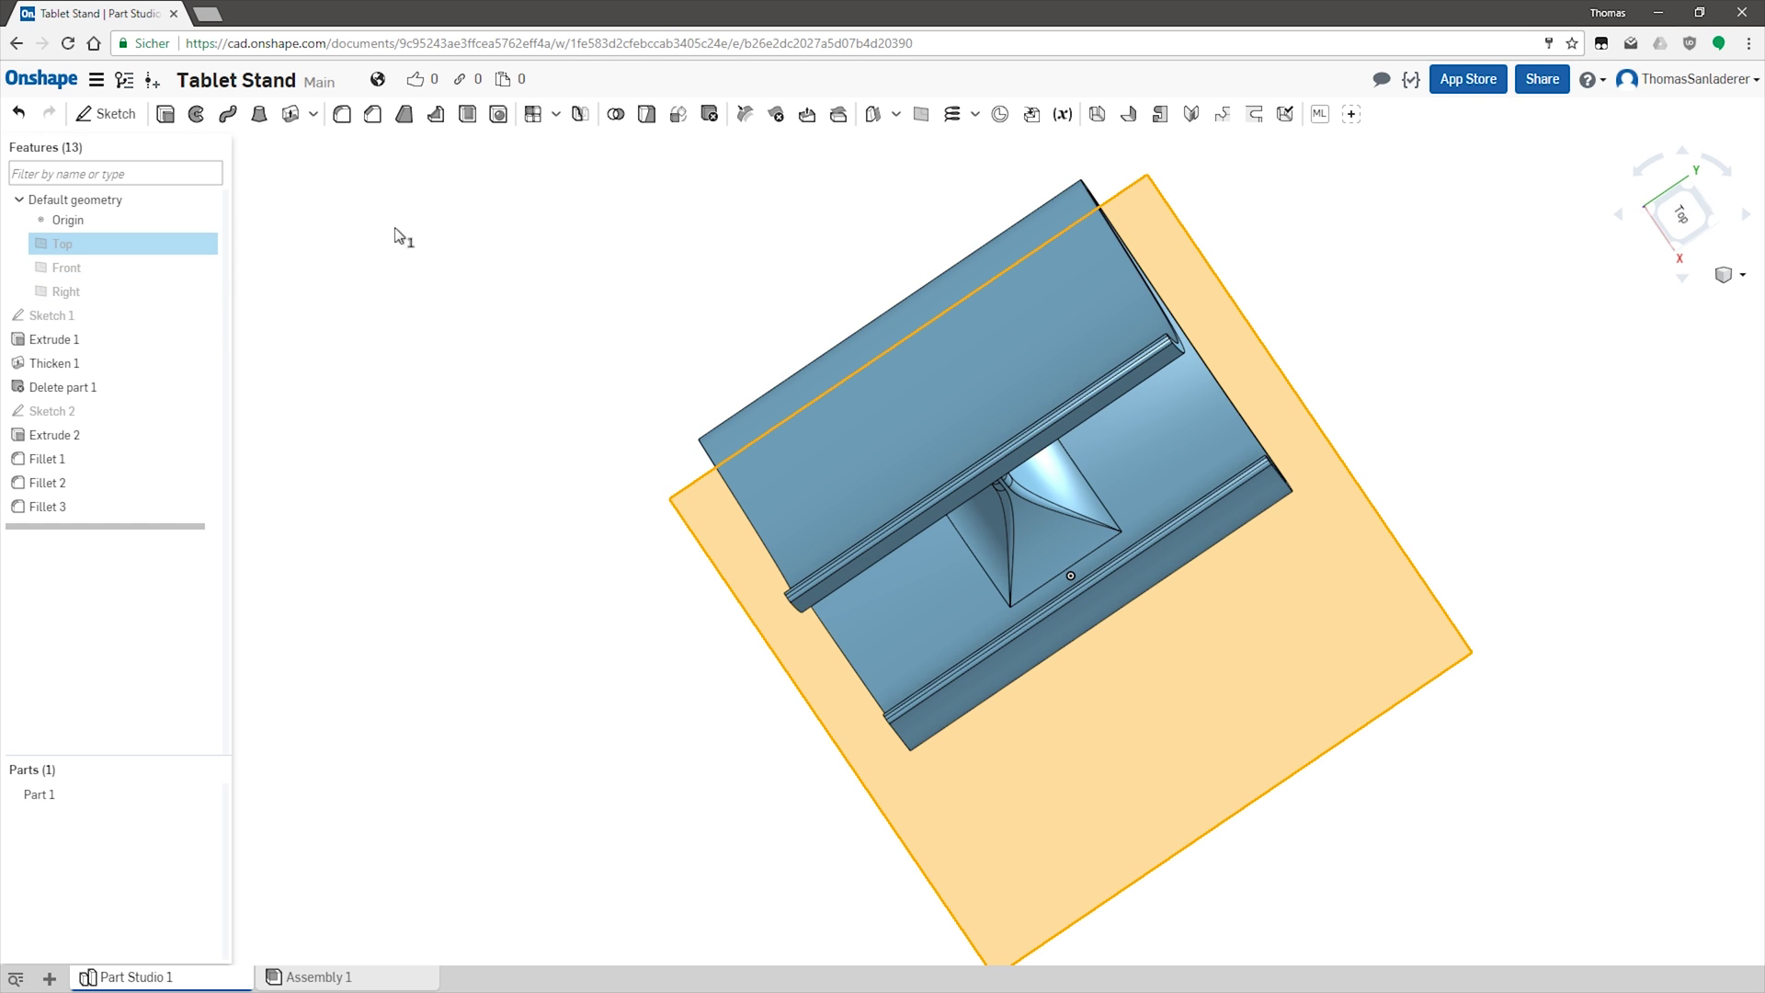
key("shift+s")
left_click(1682, 213)
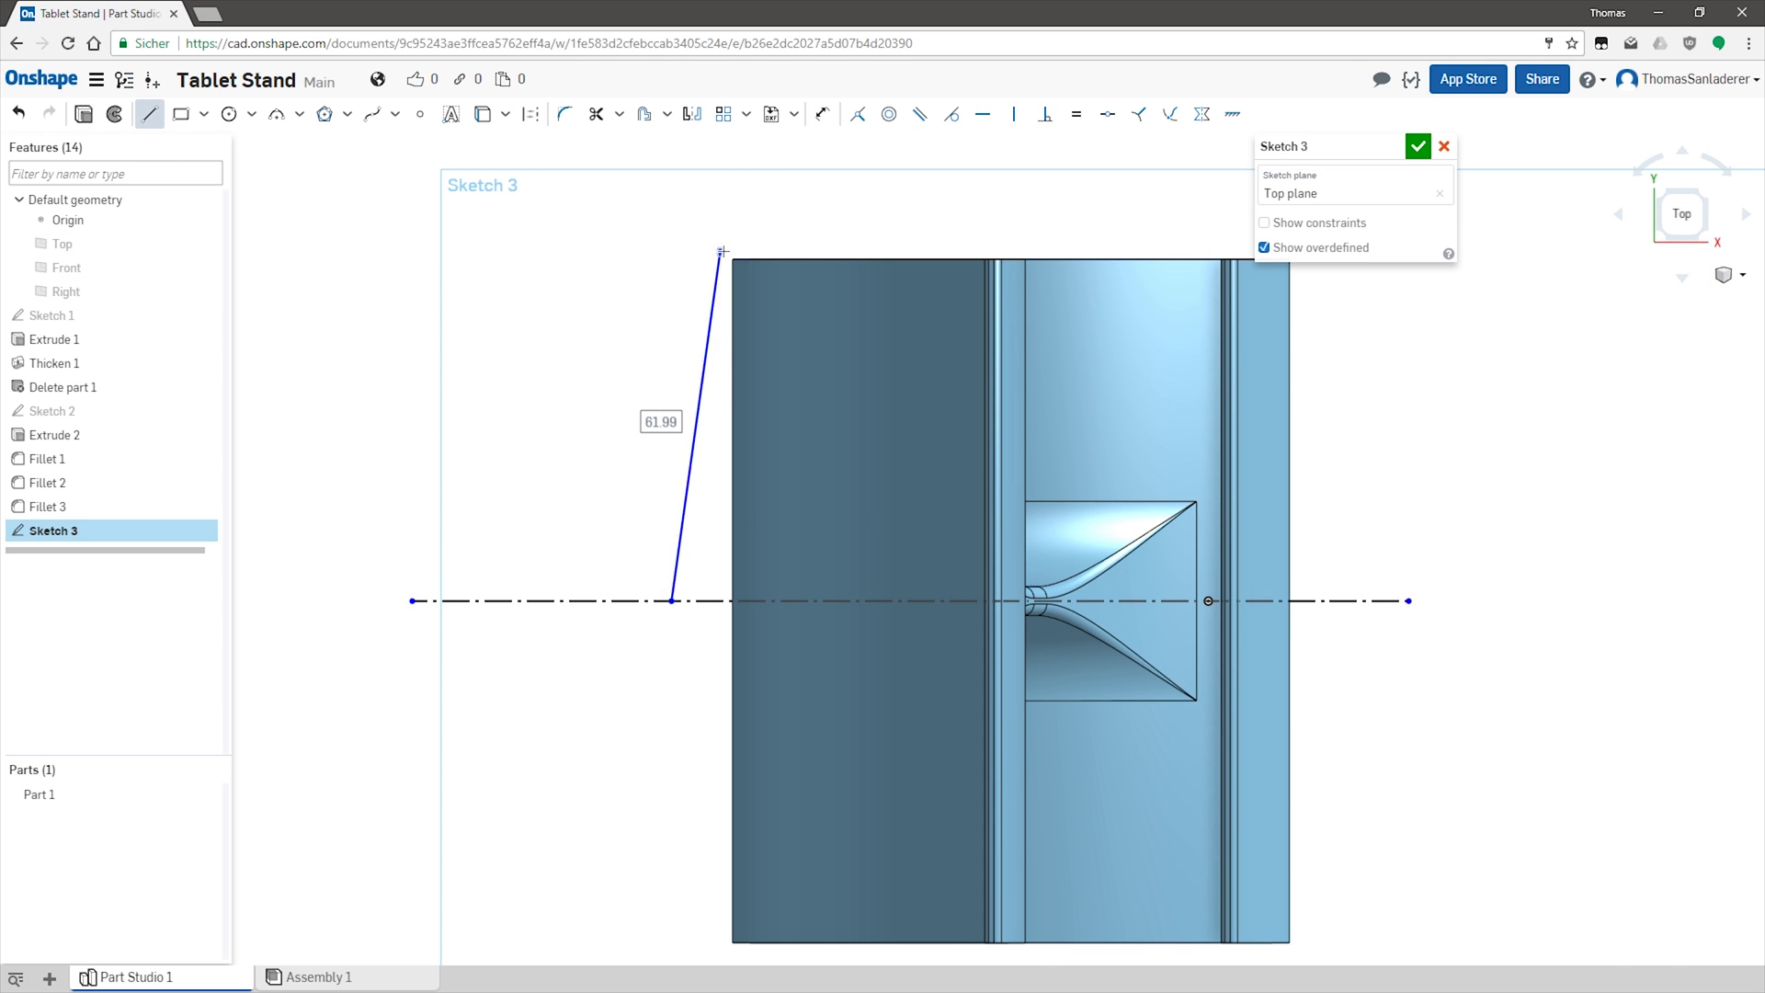
left_click(1355, 599)
key("Escape")
Mirror the slanted outline lines across the horizontal construction line.
scroll(708, 250, "up", 5)
scroll(536, 254, "down", 6)
left_click_drag(1146, 545, 276, 176)
left_click(691, 114)
Extrude the mirrored outline in both directions and intersect it with the stand to trim its sides.
left_click(83, 114)
mouse_move(809, 781)
right_mouse_down()
mouse_move(841, 629)
mouse_move(863, 699)
right_mouse_up()
left_click(1342, 268)
left_click(1294, 418)
left_click(1264, 319)
left_click(1351, 342)
left_click(1294, 491)
right_click_drag(1150, 496, 957, 512)
left_click(1424, 195)
key("Return")
Rename the part as Tablet Stand and export it as a binary STL download in millimetres with fine resolution.
right_click_drag(1225, 666, 1007, 522)
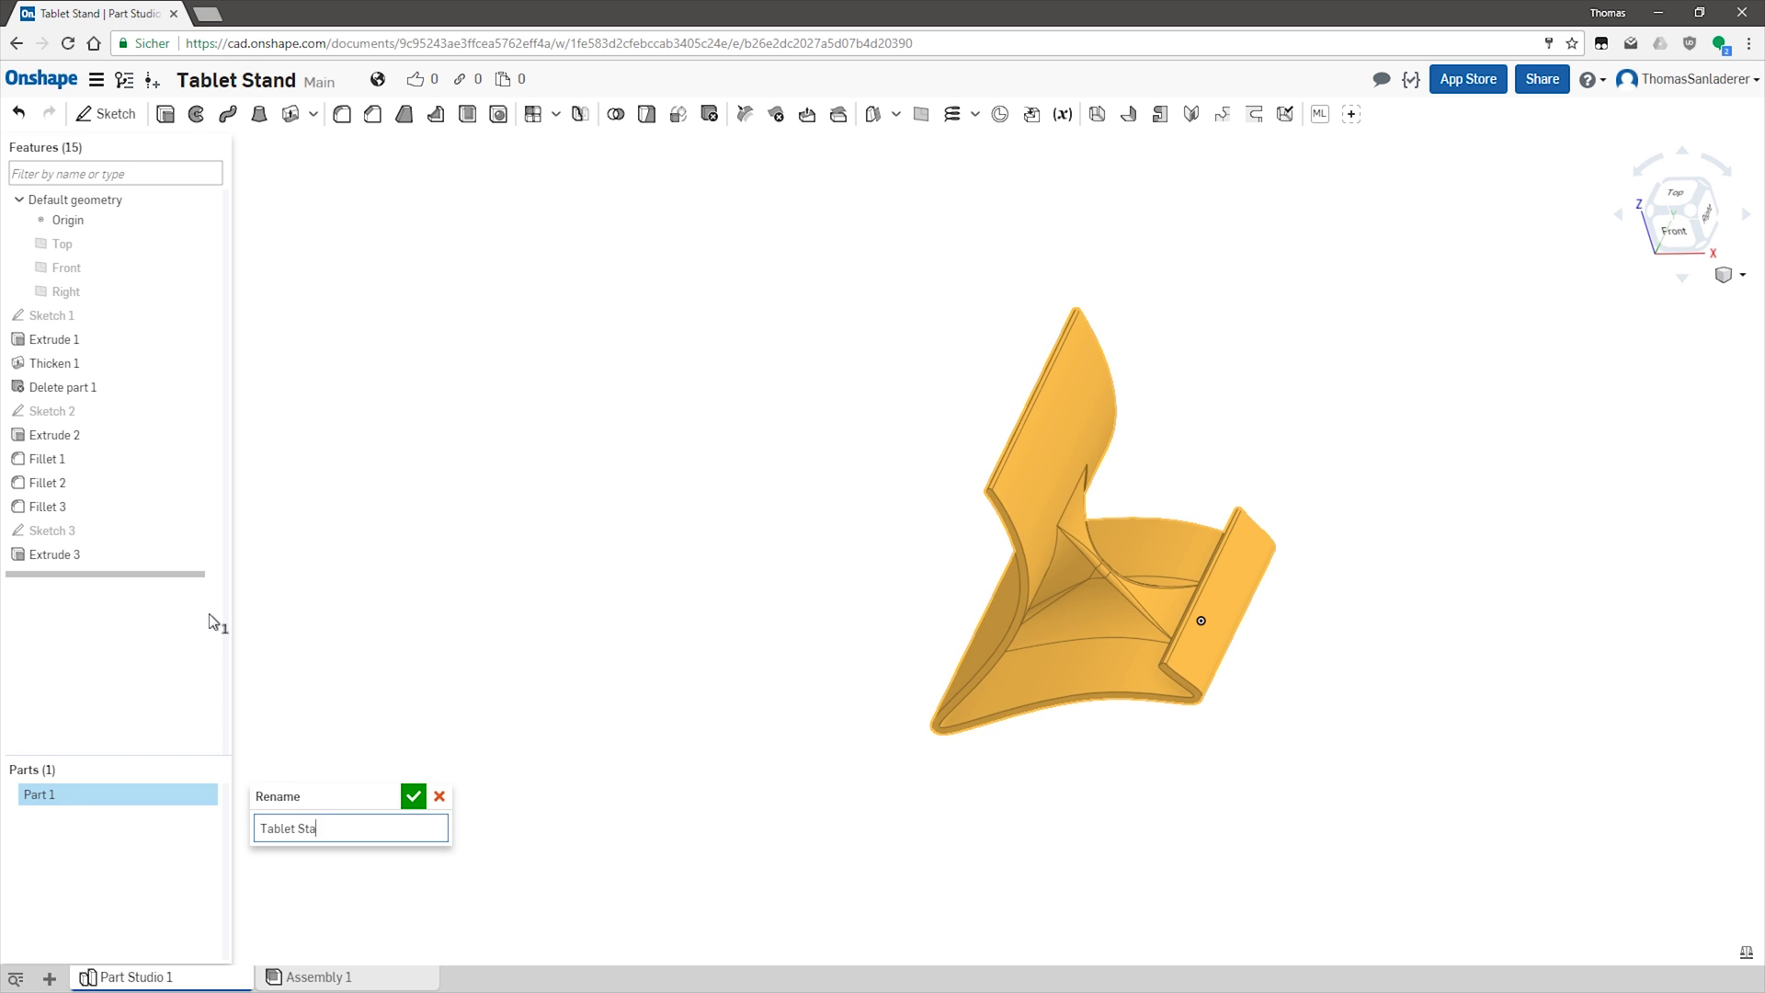
right_click(95, 796)
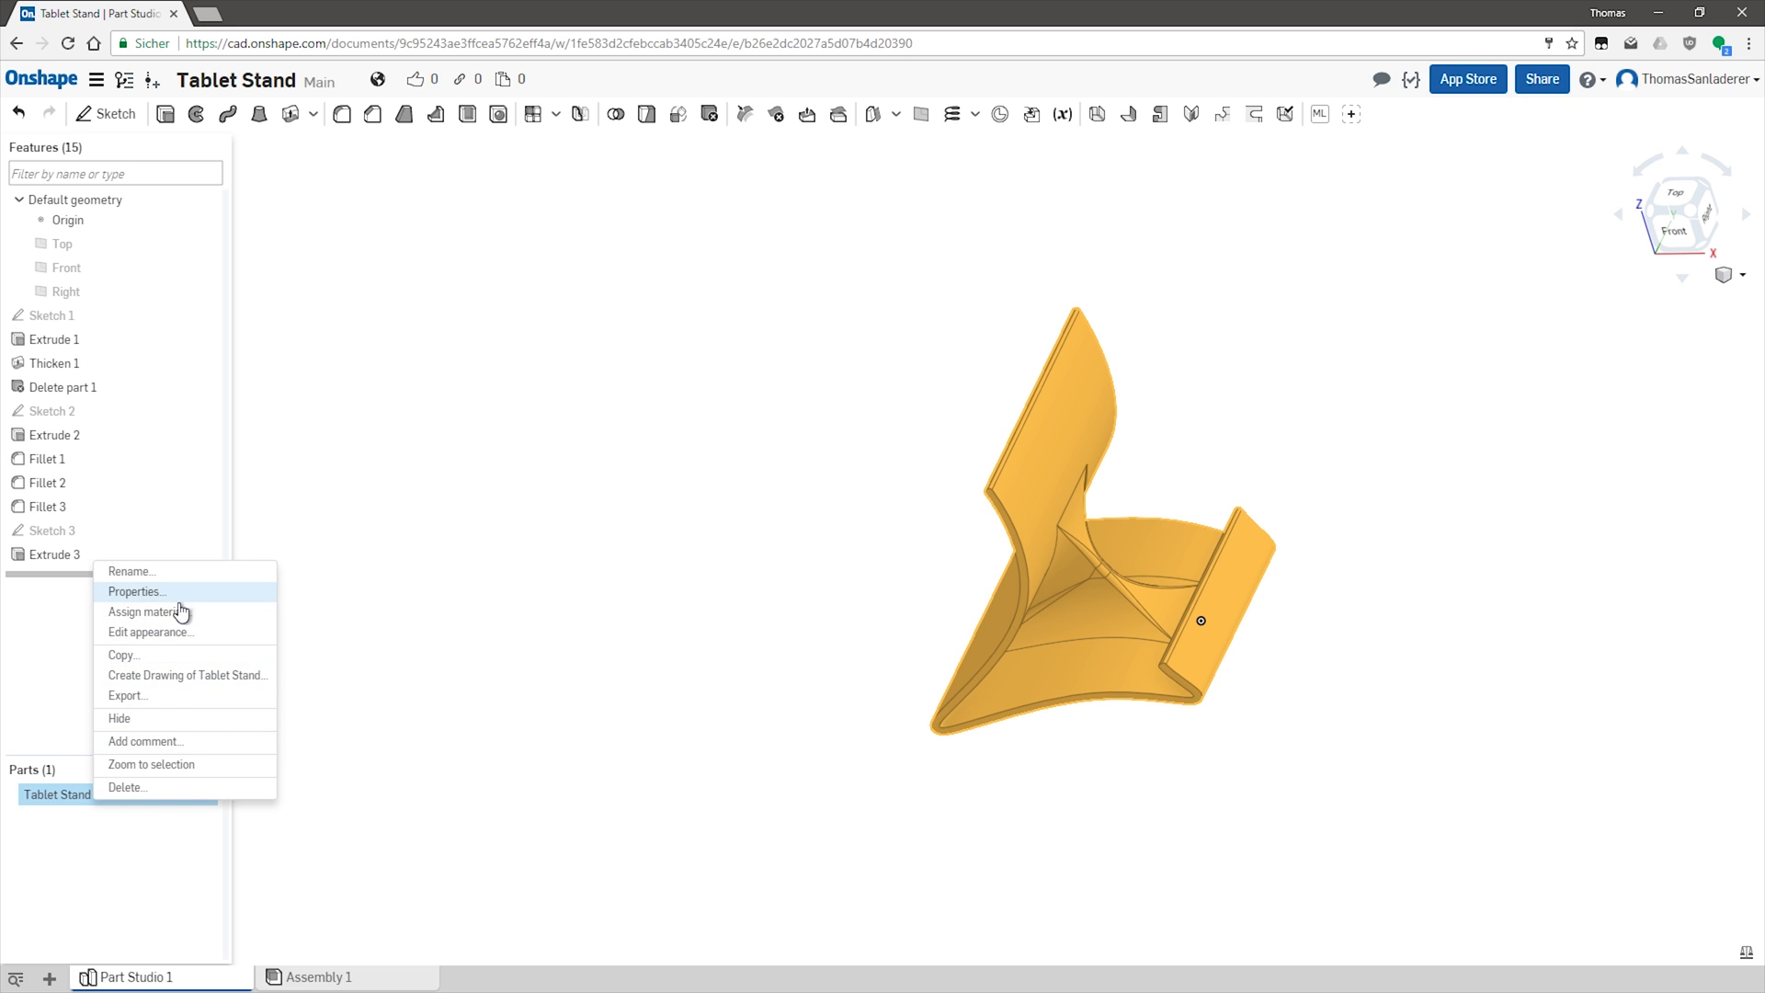
left_click(126, 696)
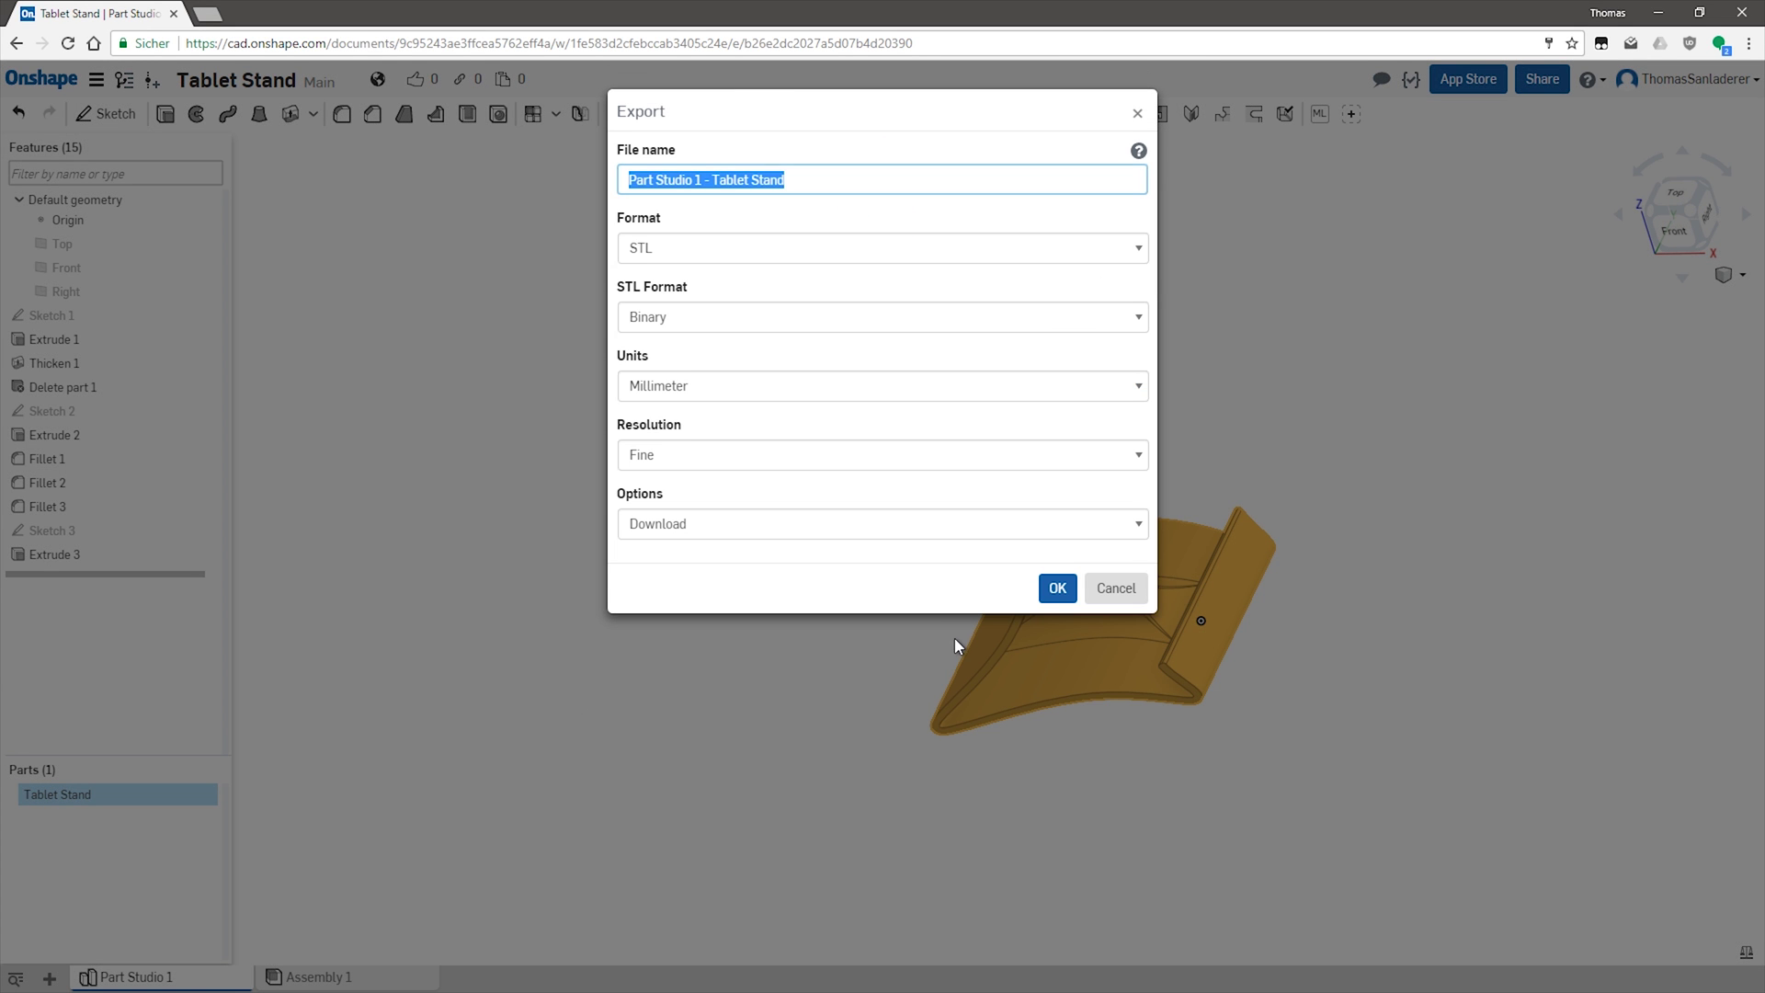
left_click(692, 458)
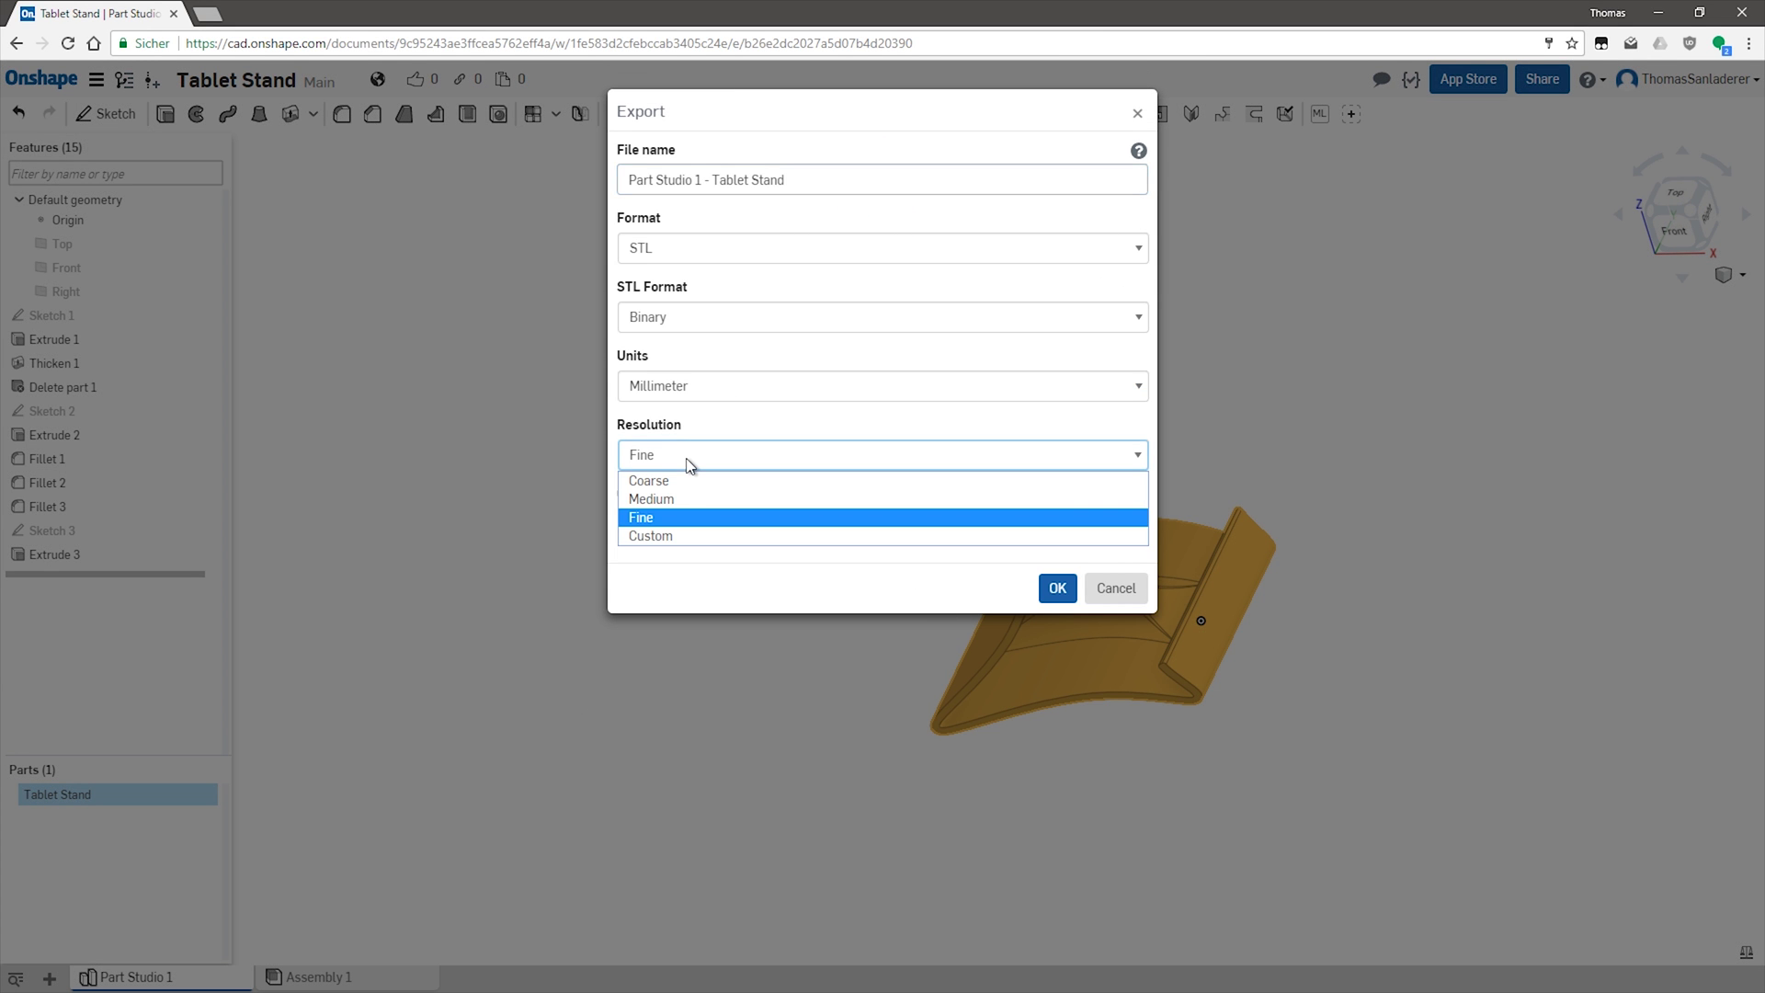
left_click(685, 469)
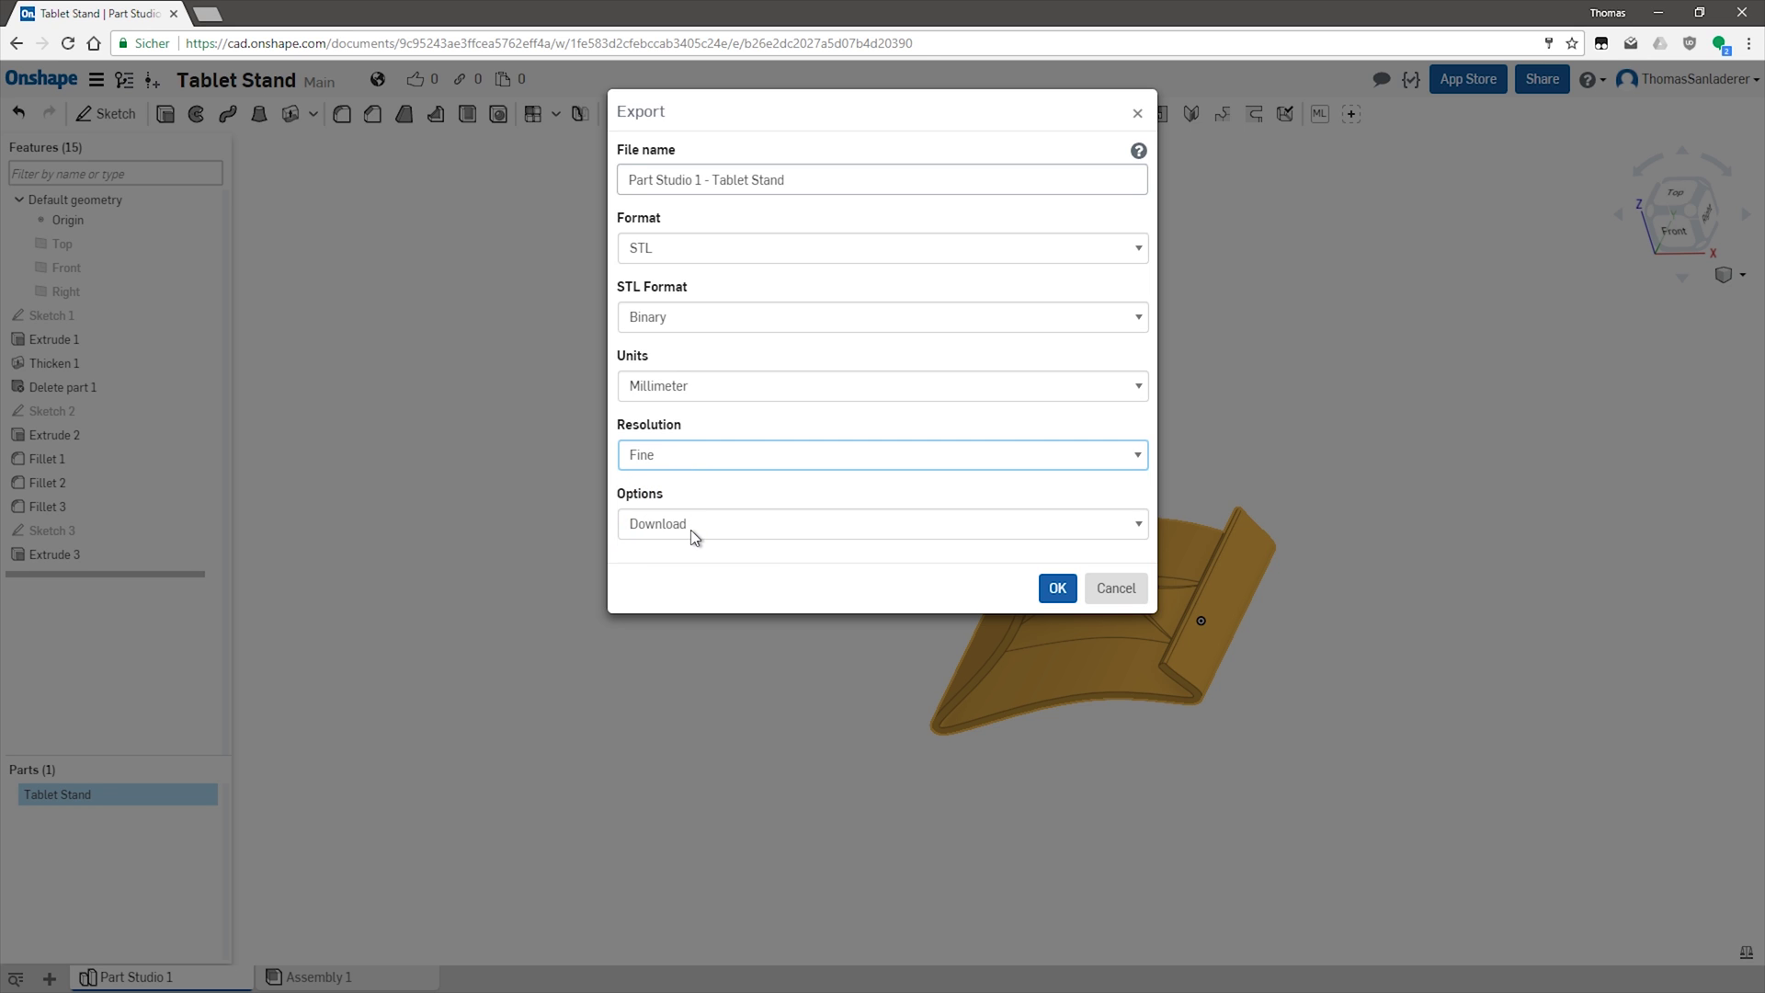
left_click(1062, 584)
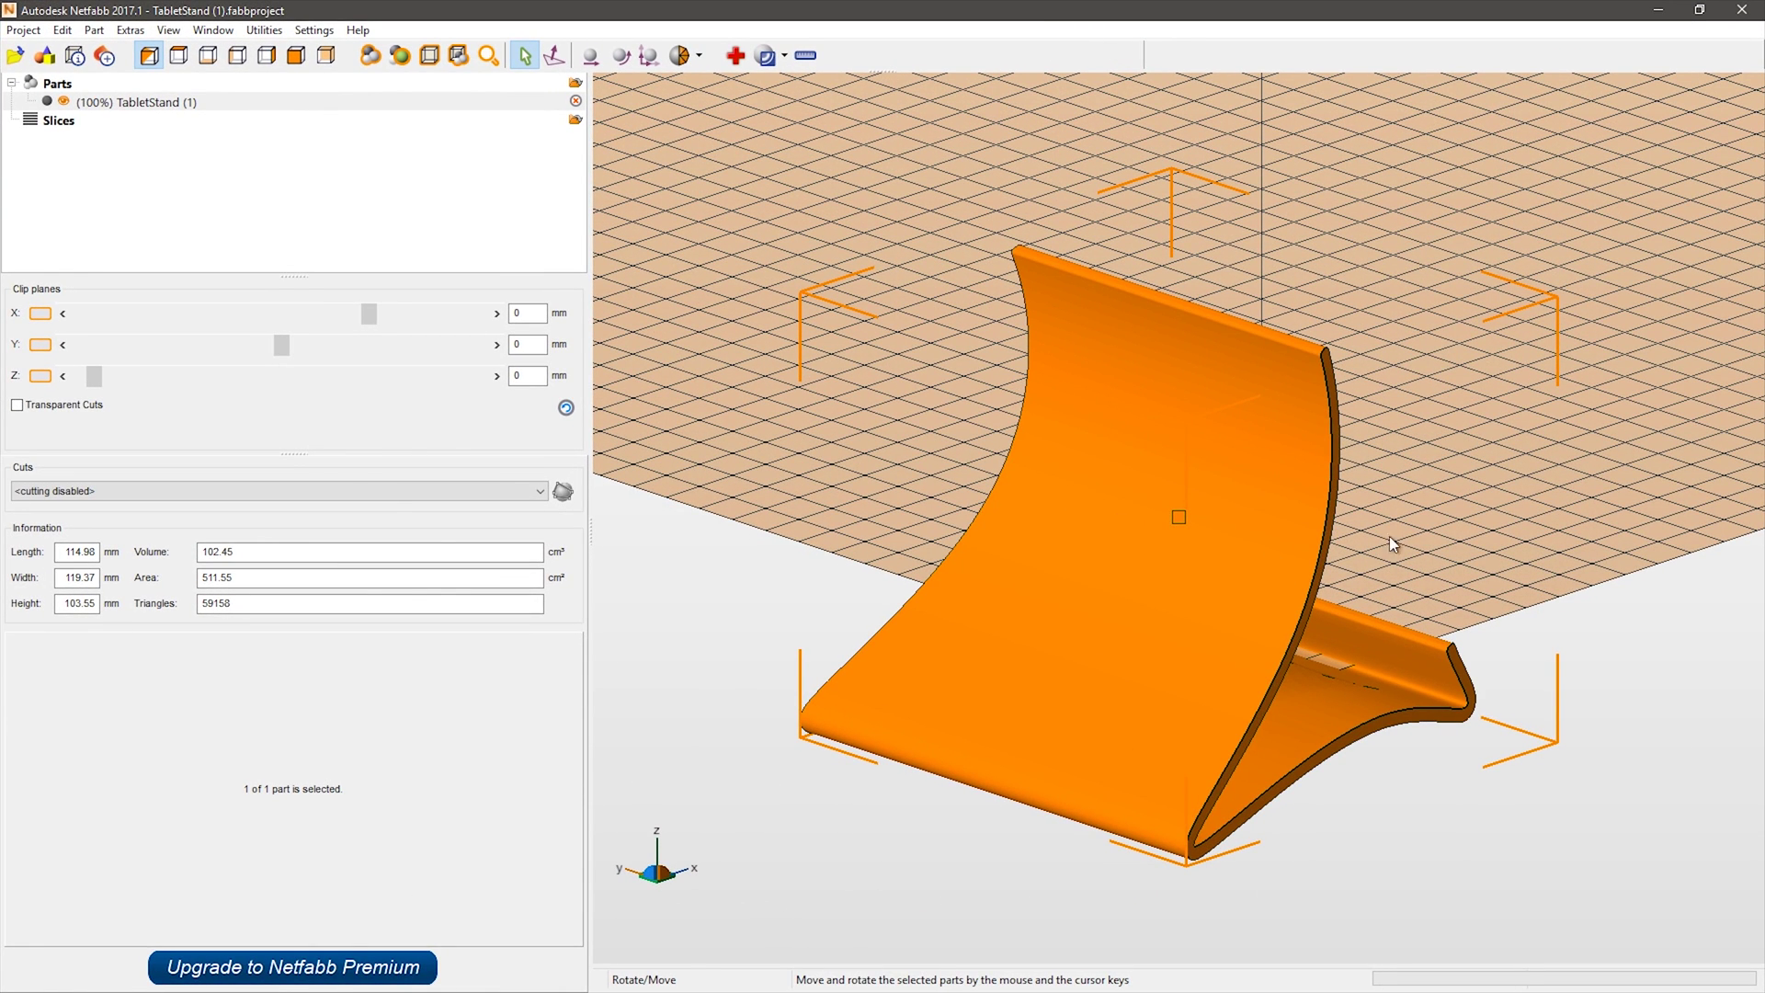
In Netfabb, align the stand's flat side face to the Z-axis so the part rests on its side.
left_click(554, 57)
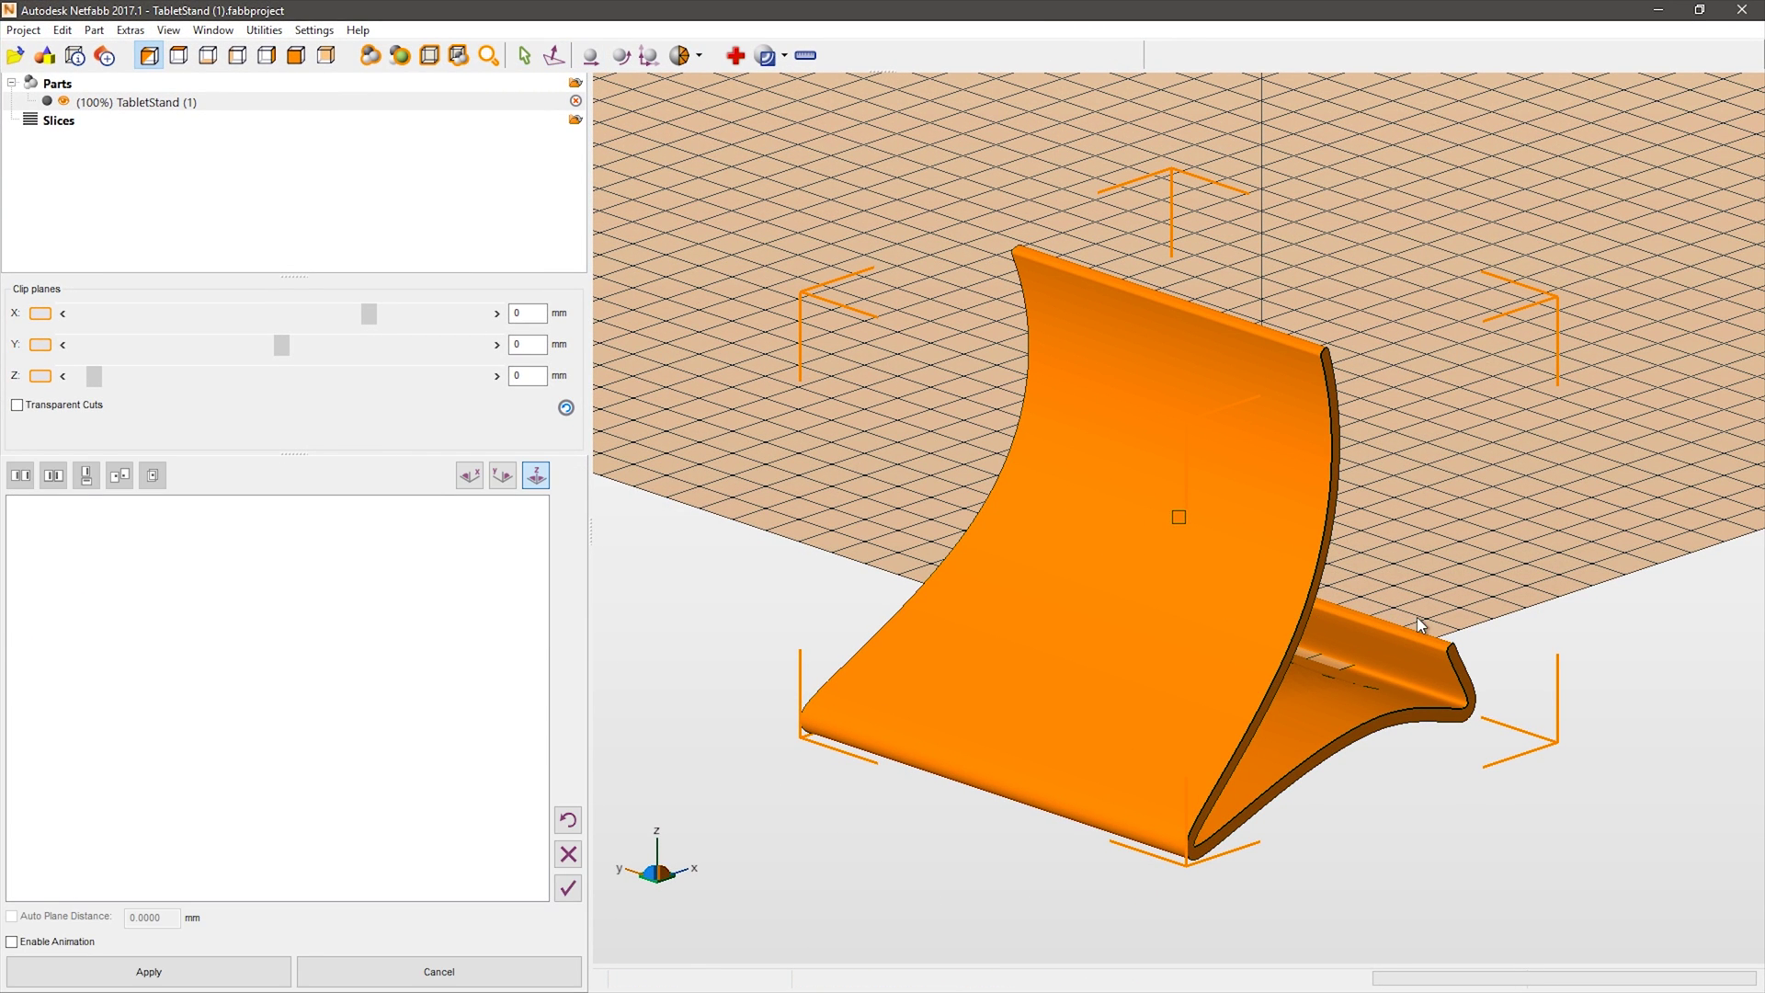
left_click(1292, 654)
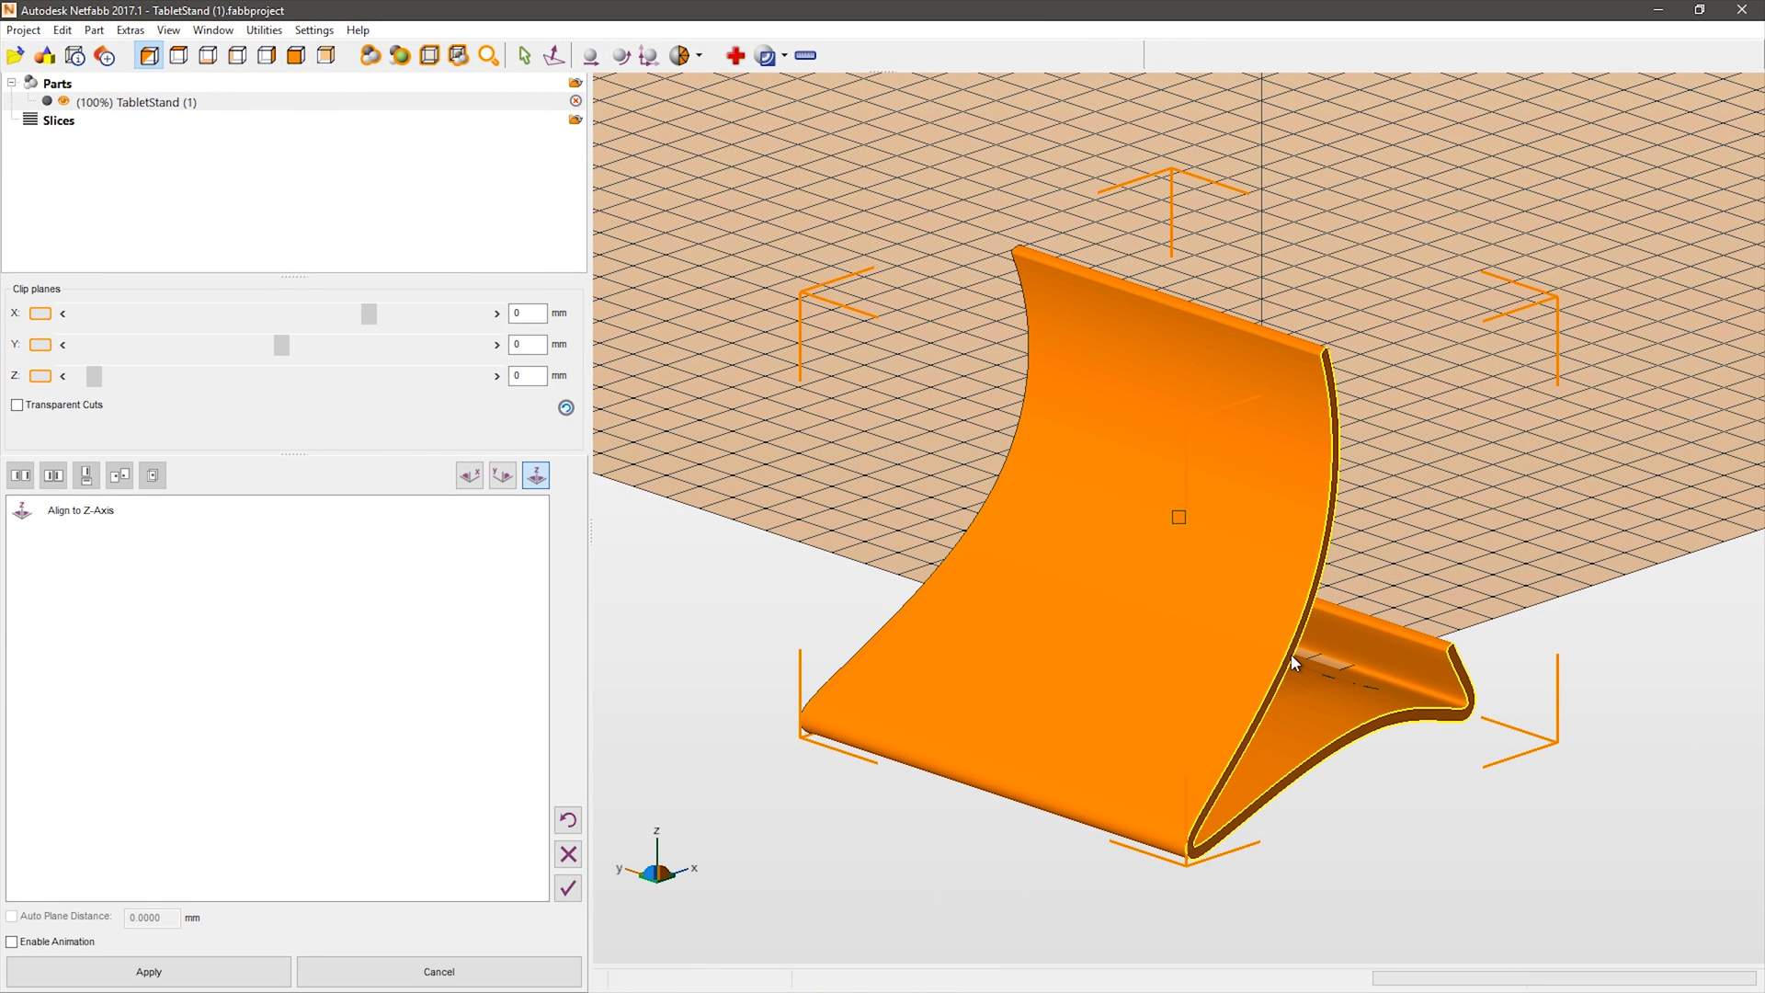
key("Return")
left_click(1288, 654)
right_click_drag(1316, 671, 1454, 627)
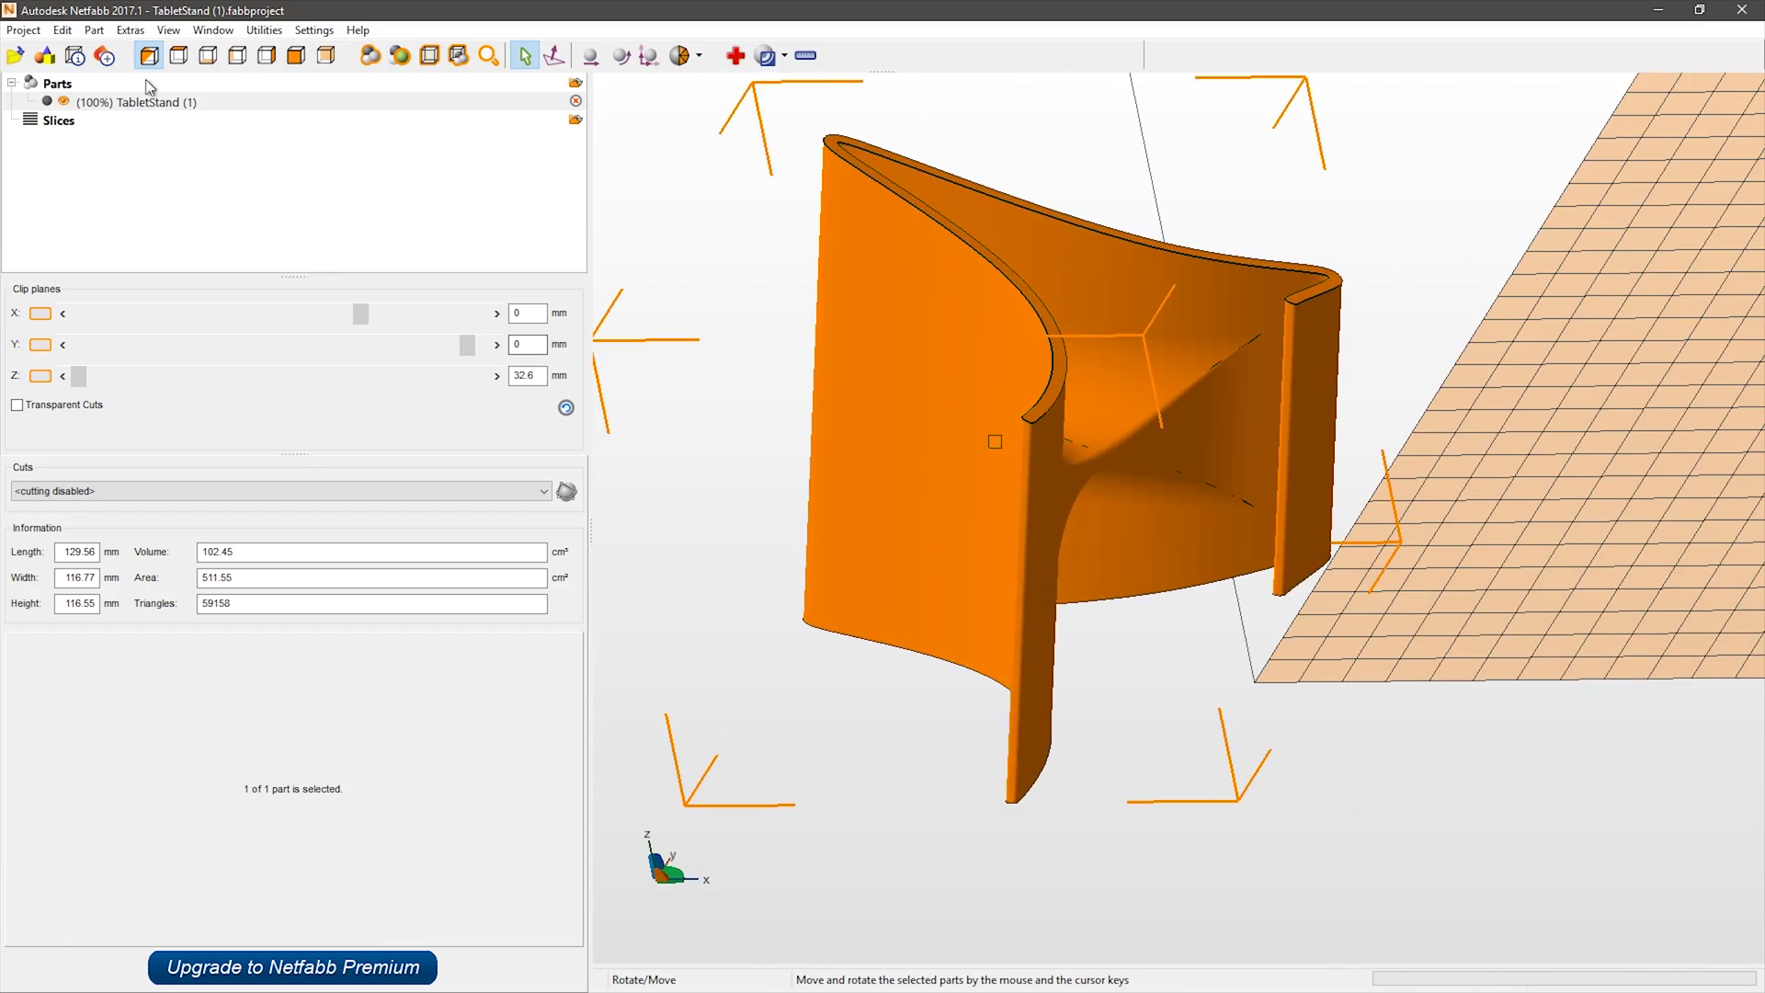
Export the reoriented tablet stand from Netfabb as an STL, switch to Cura and load the file onto the build plate.
left_click(101, 30)
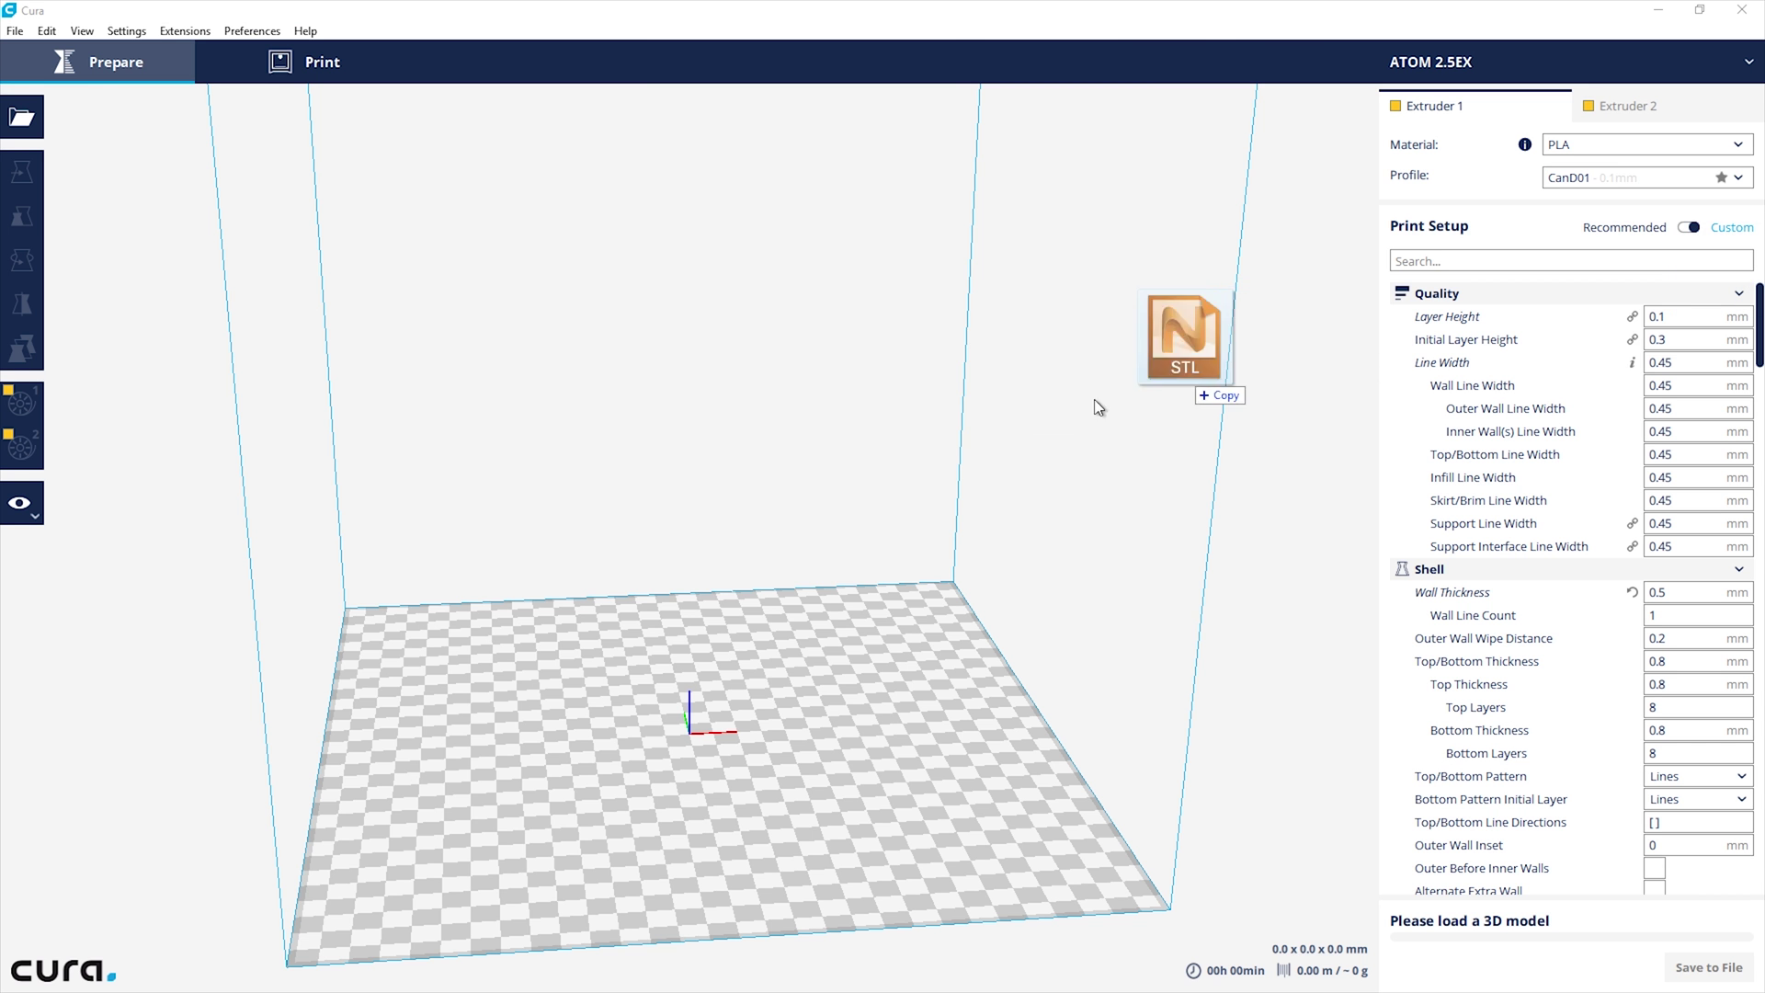
left_click_drag(1095, 405, 702, 464)
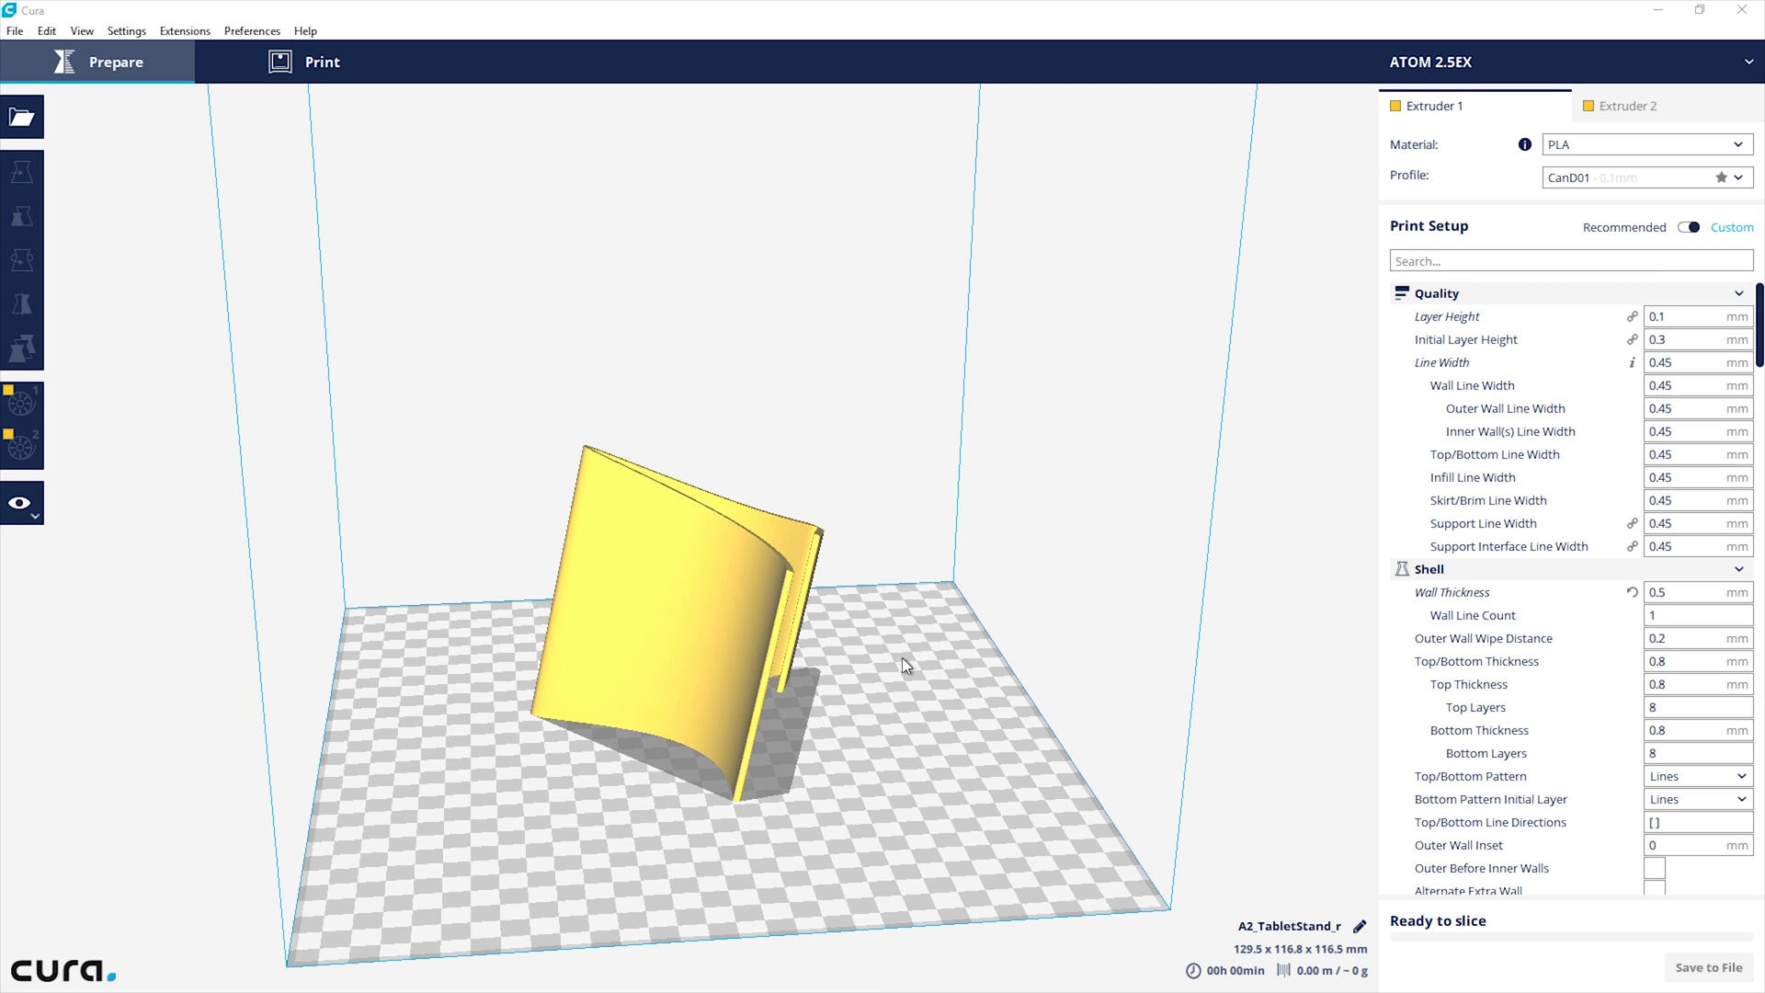
right_click_drag(1018, 790, 728, 669)
scroll(728, 669, "up", 3)
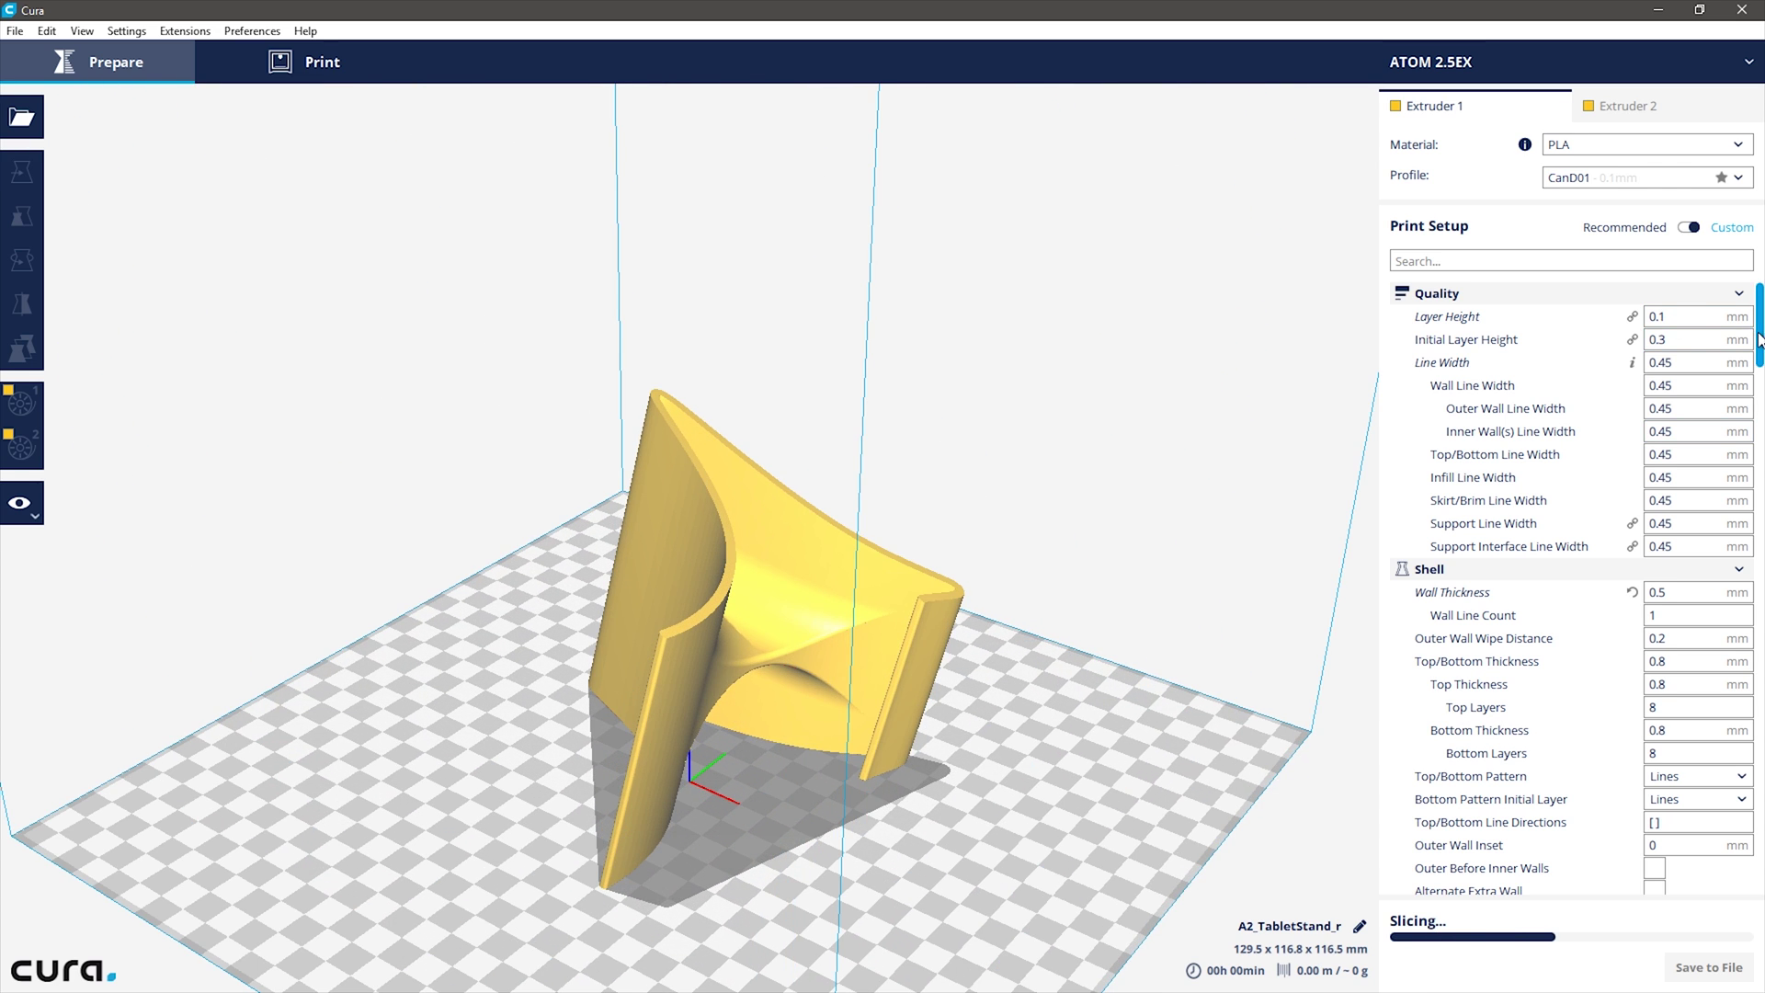
Review the Support settings and inspect the sliced stand in layer view, focusing on the supports beneath the rib's arch.
left_click_drag(1759, 340, 1758, 712)
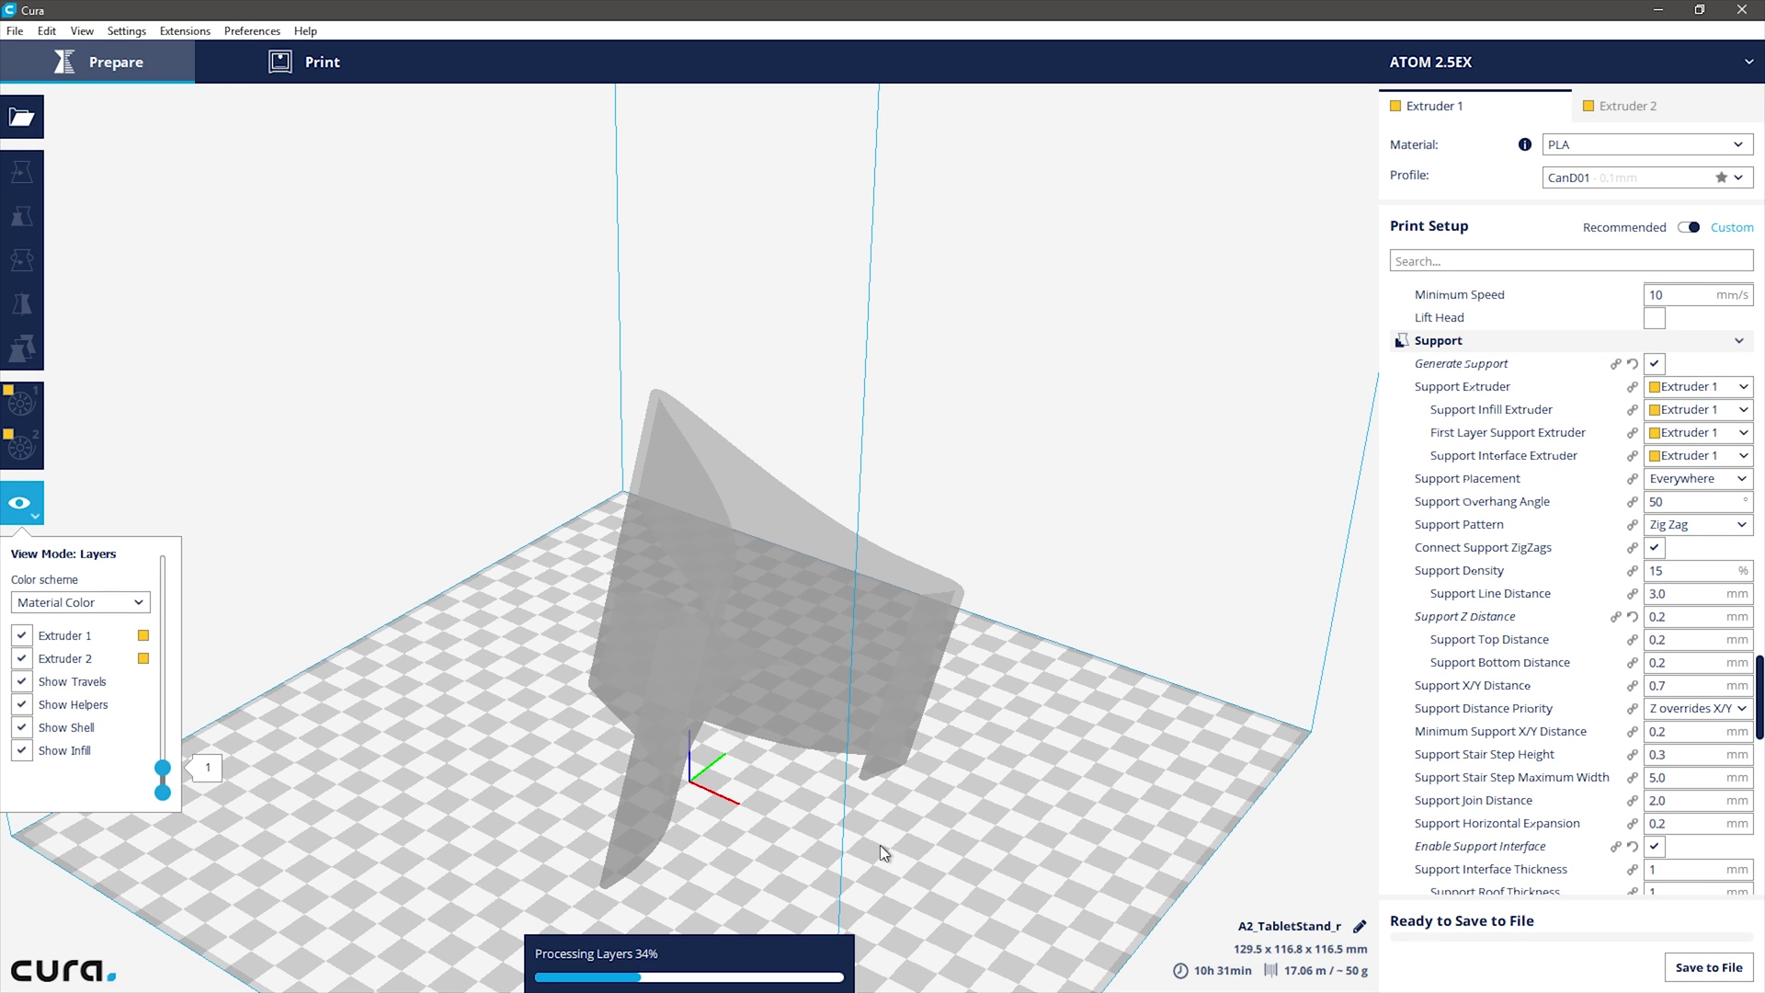
scroll(722, 825, "up", 4)
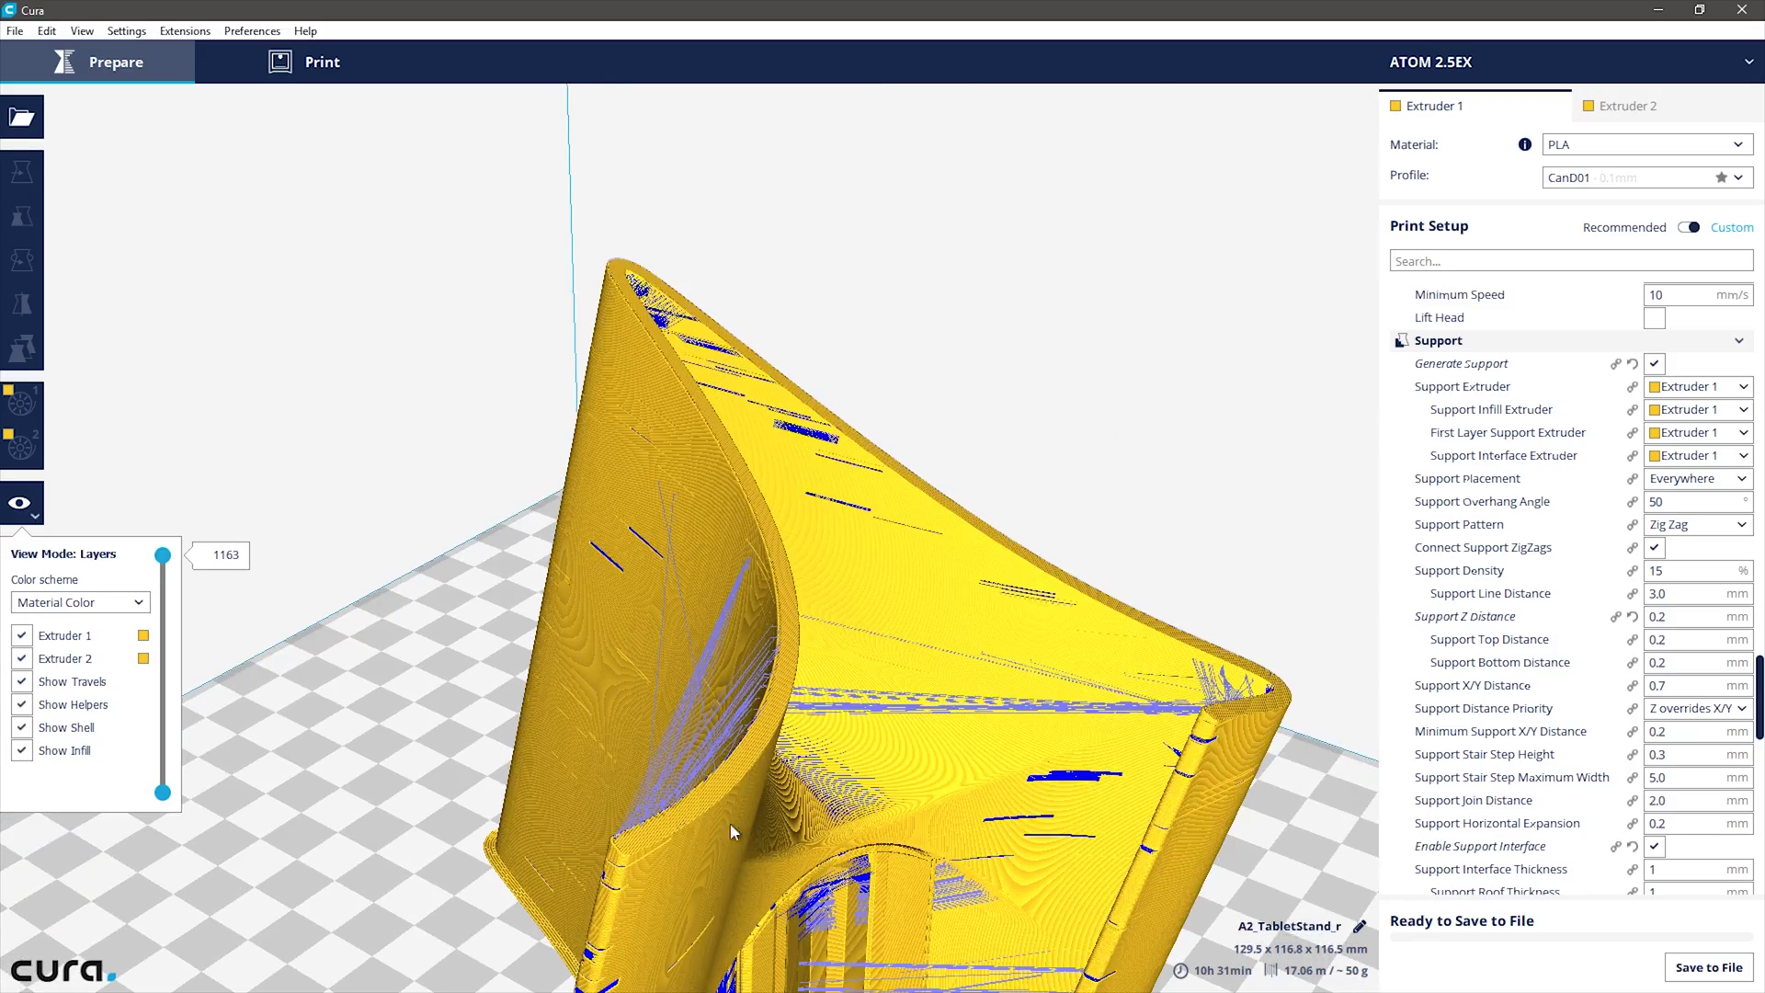
middle_click_drag(831, 811, 772, 373)
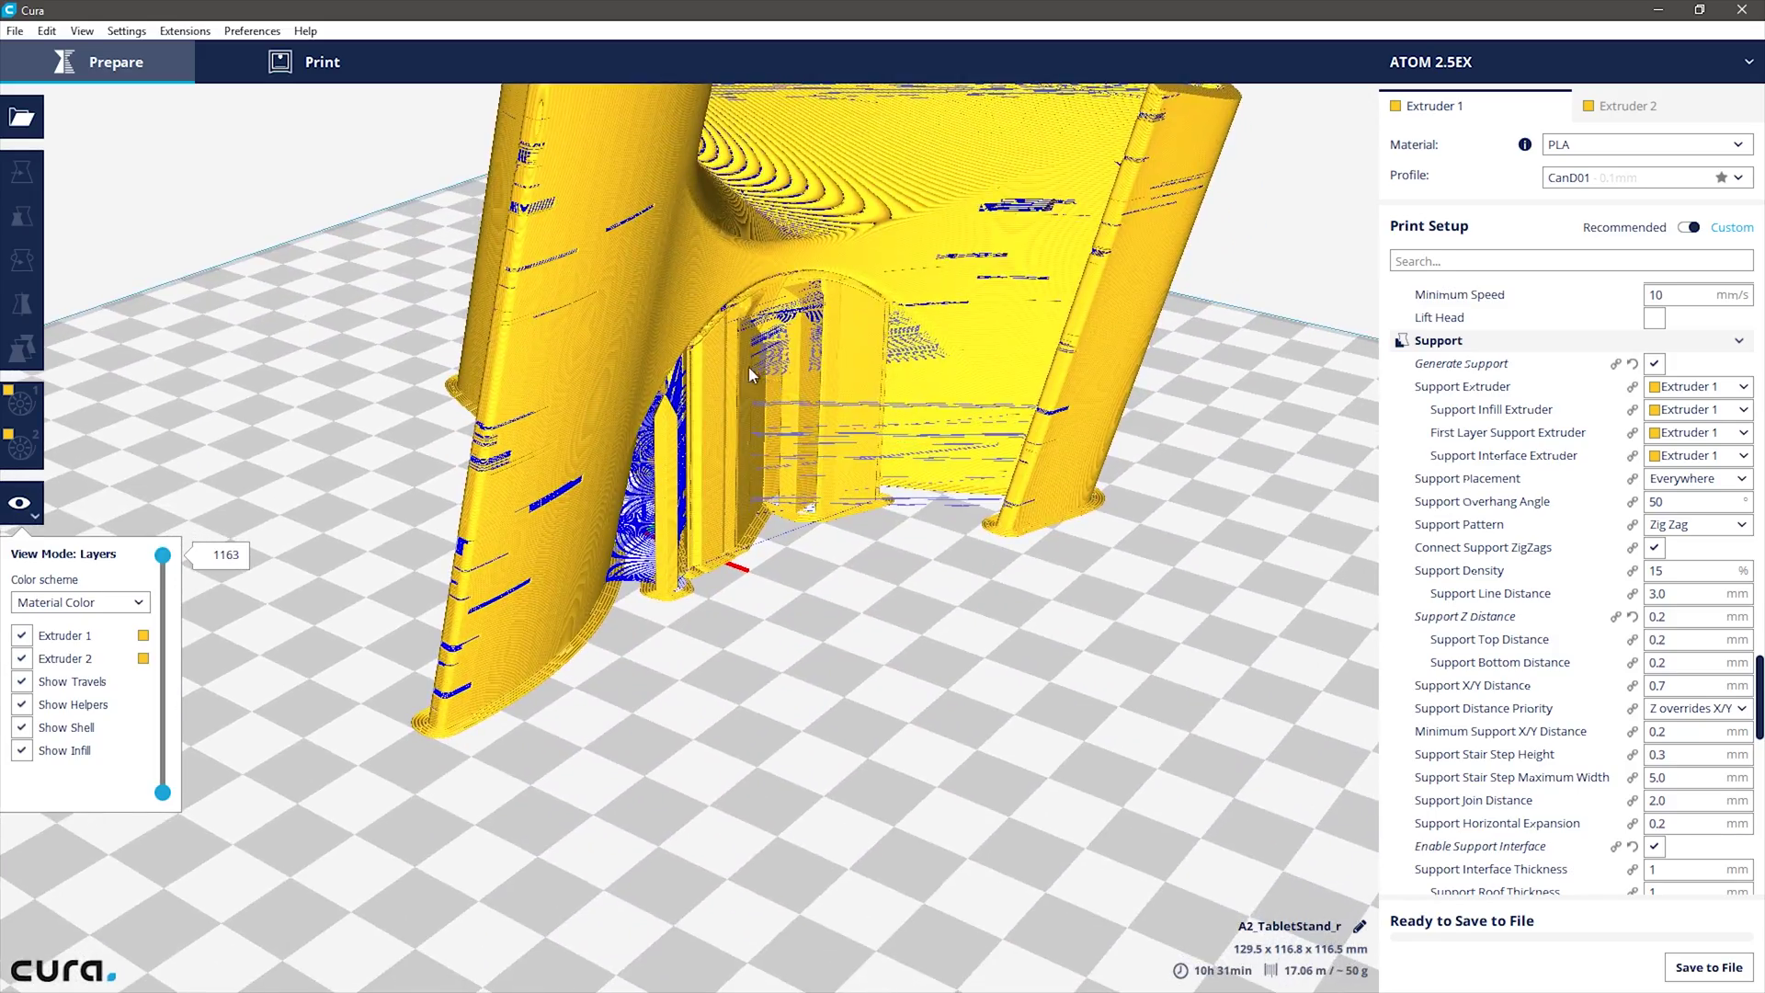
right_click_drag(748, 366, 786, 460)
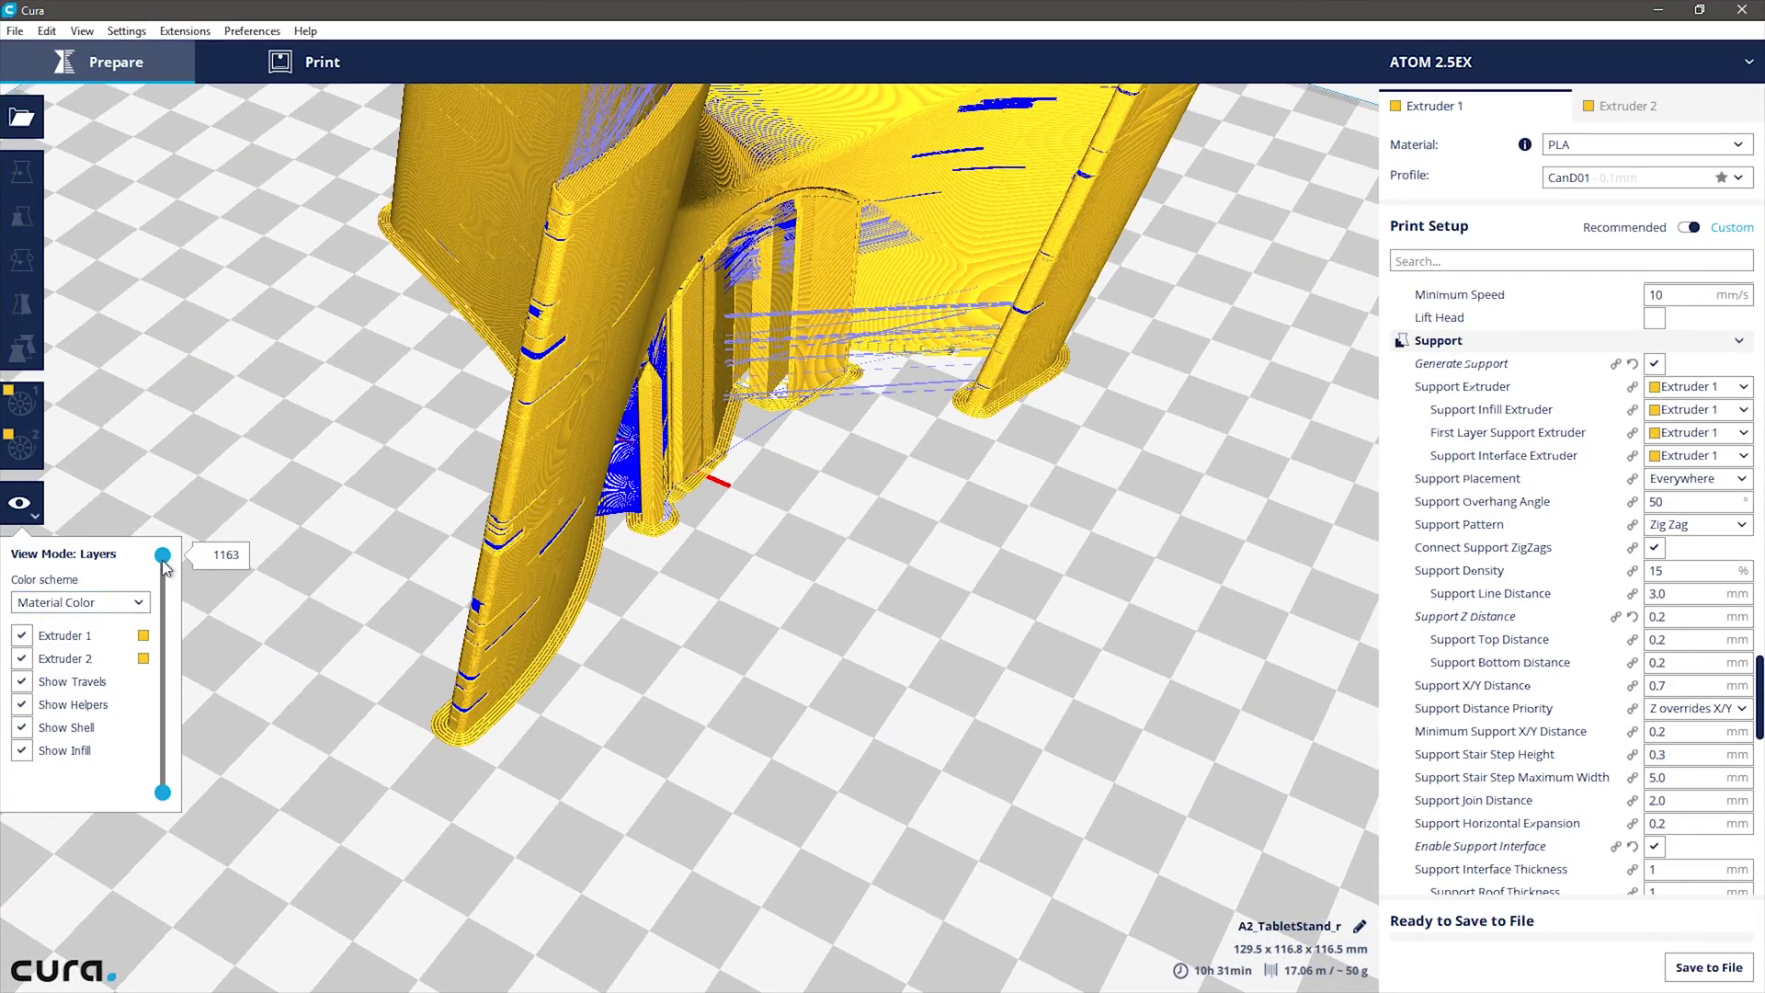